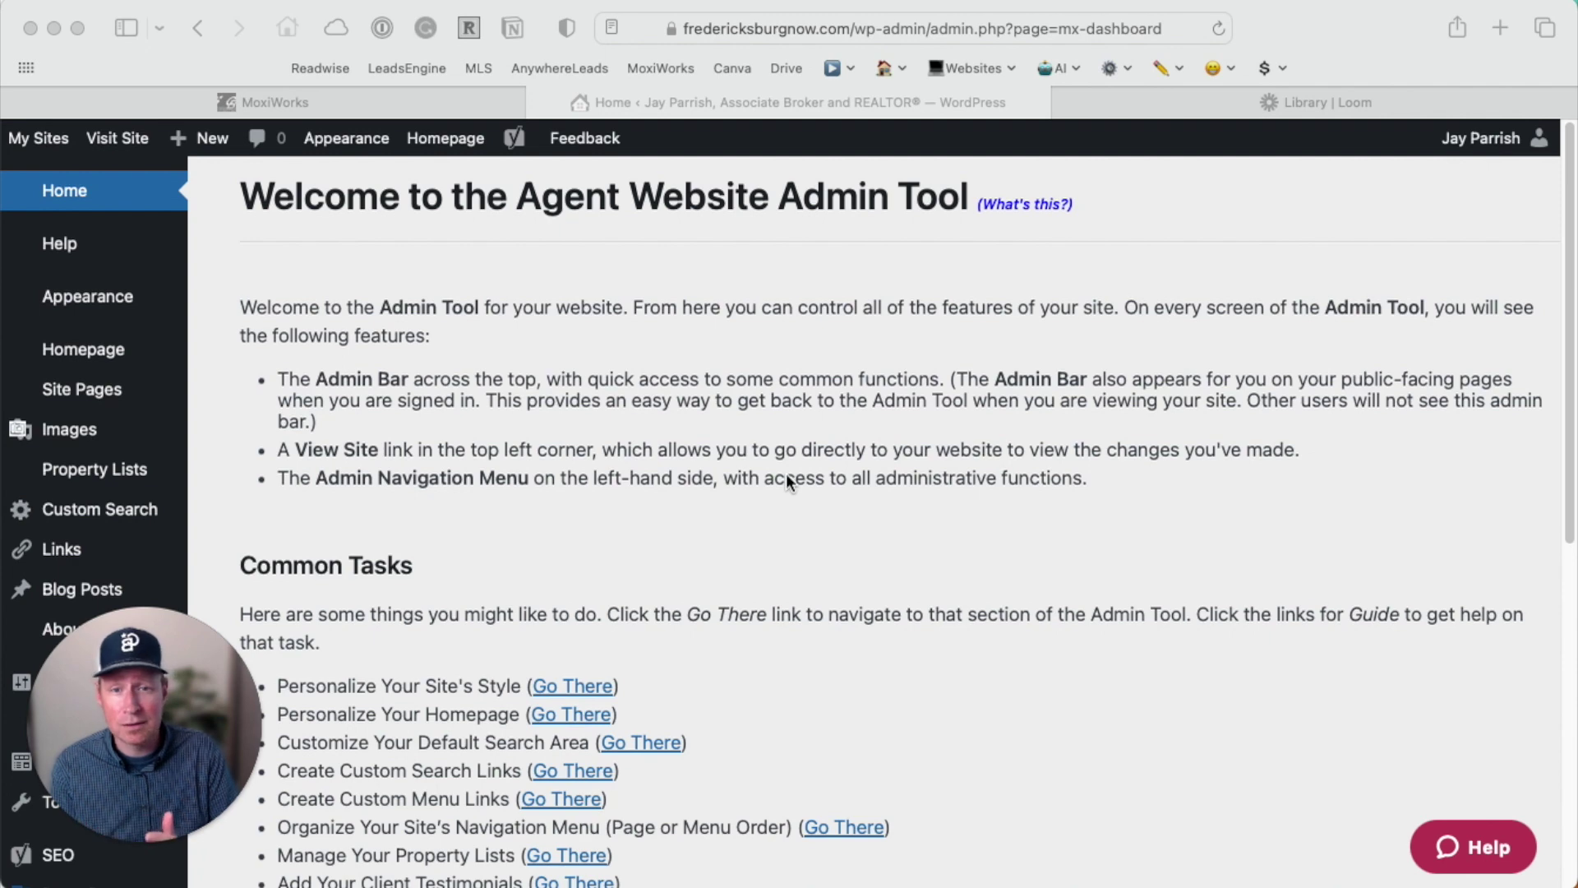
From the website admin dashboard, open Site Pages > All Pages, listing 36 pages
left_click(349, 92)
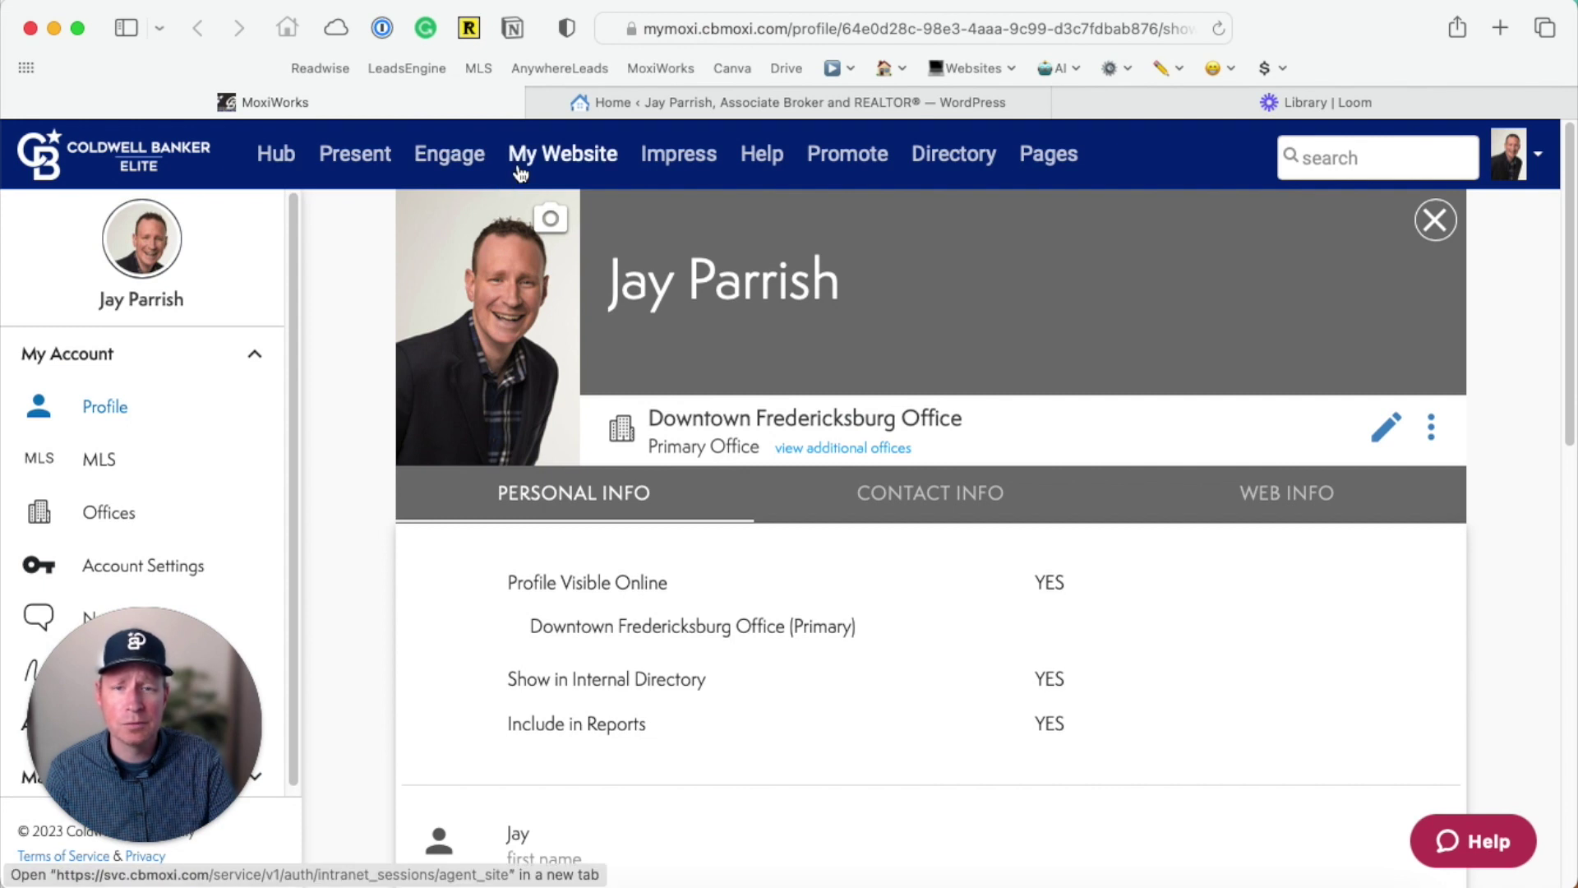
left_click(679, 98)
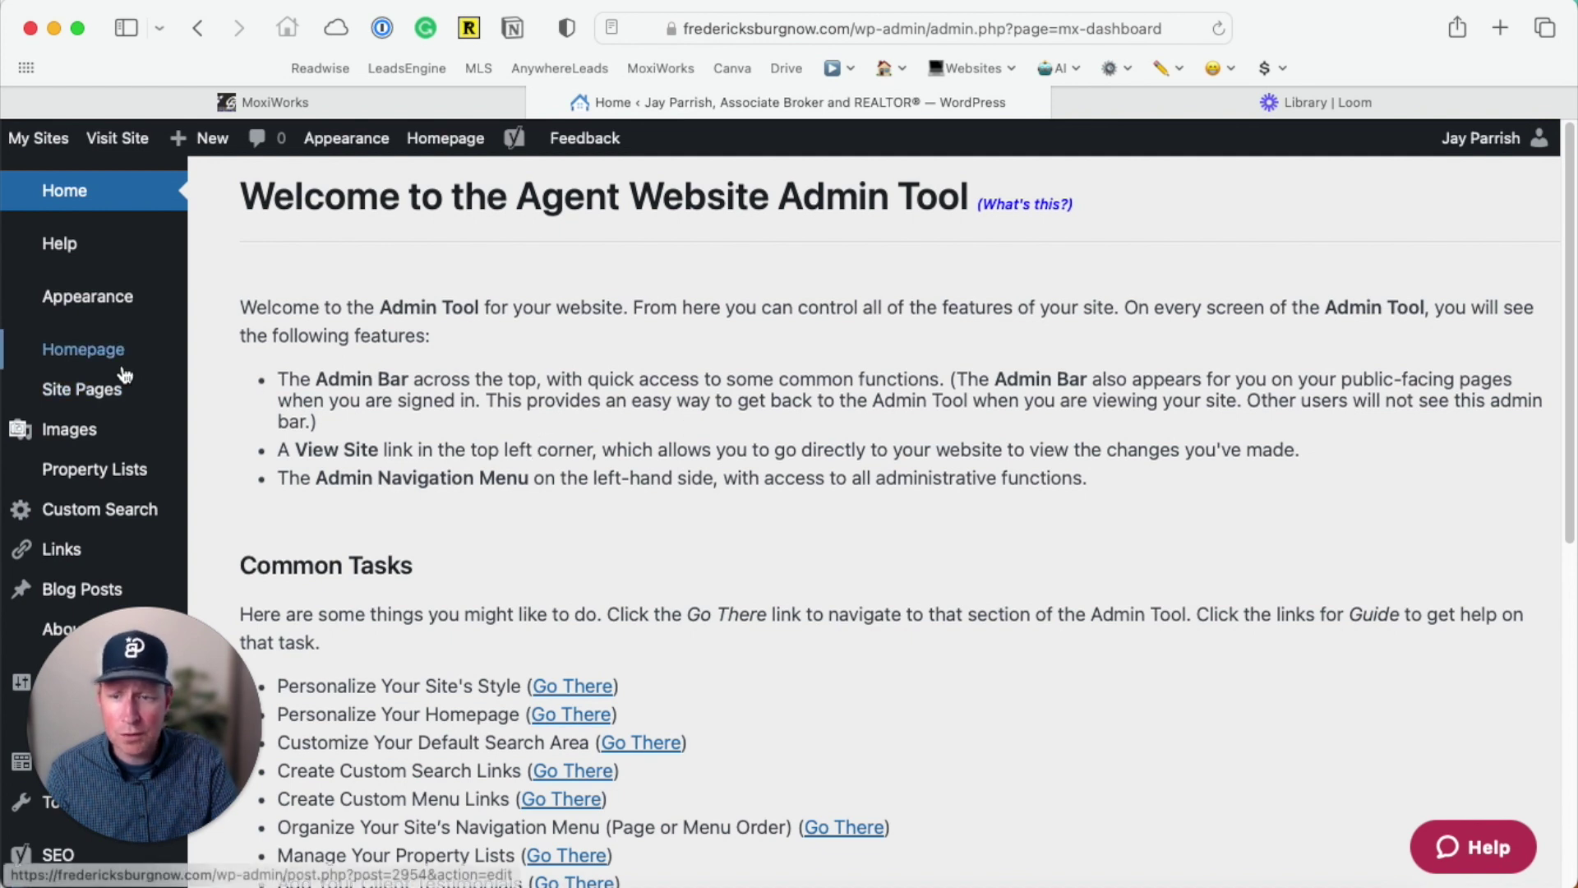
mouse_move(85, 398)
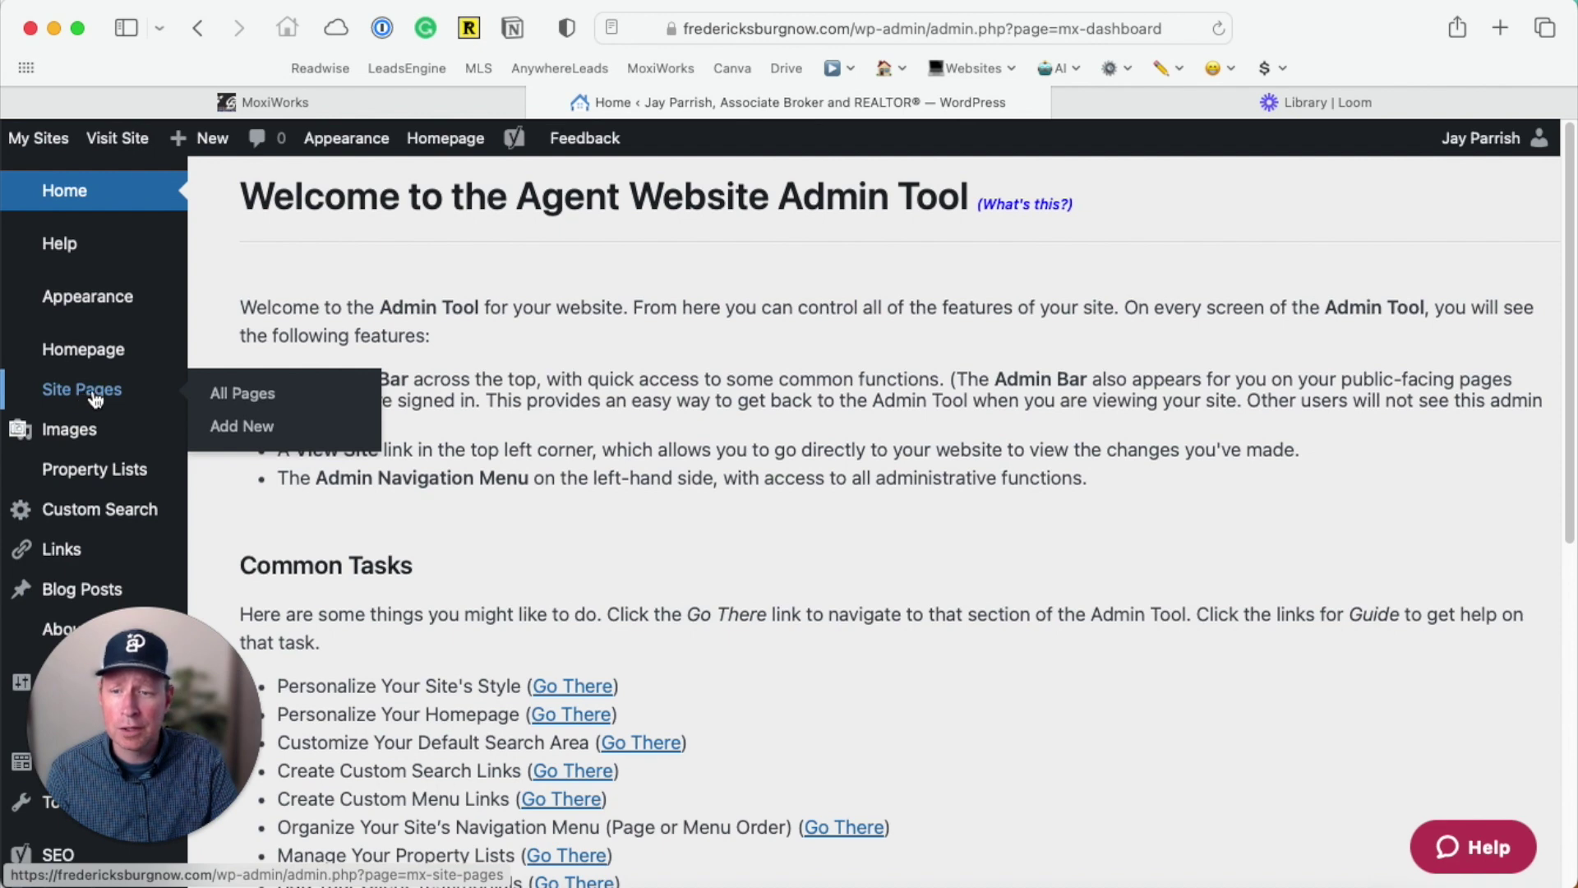
left_click(254, 394)
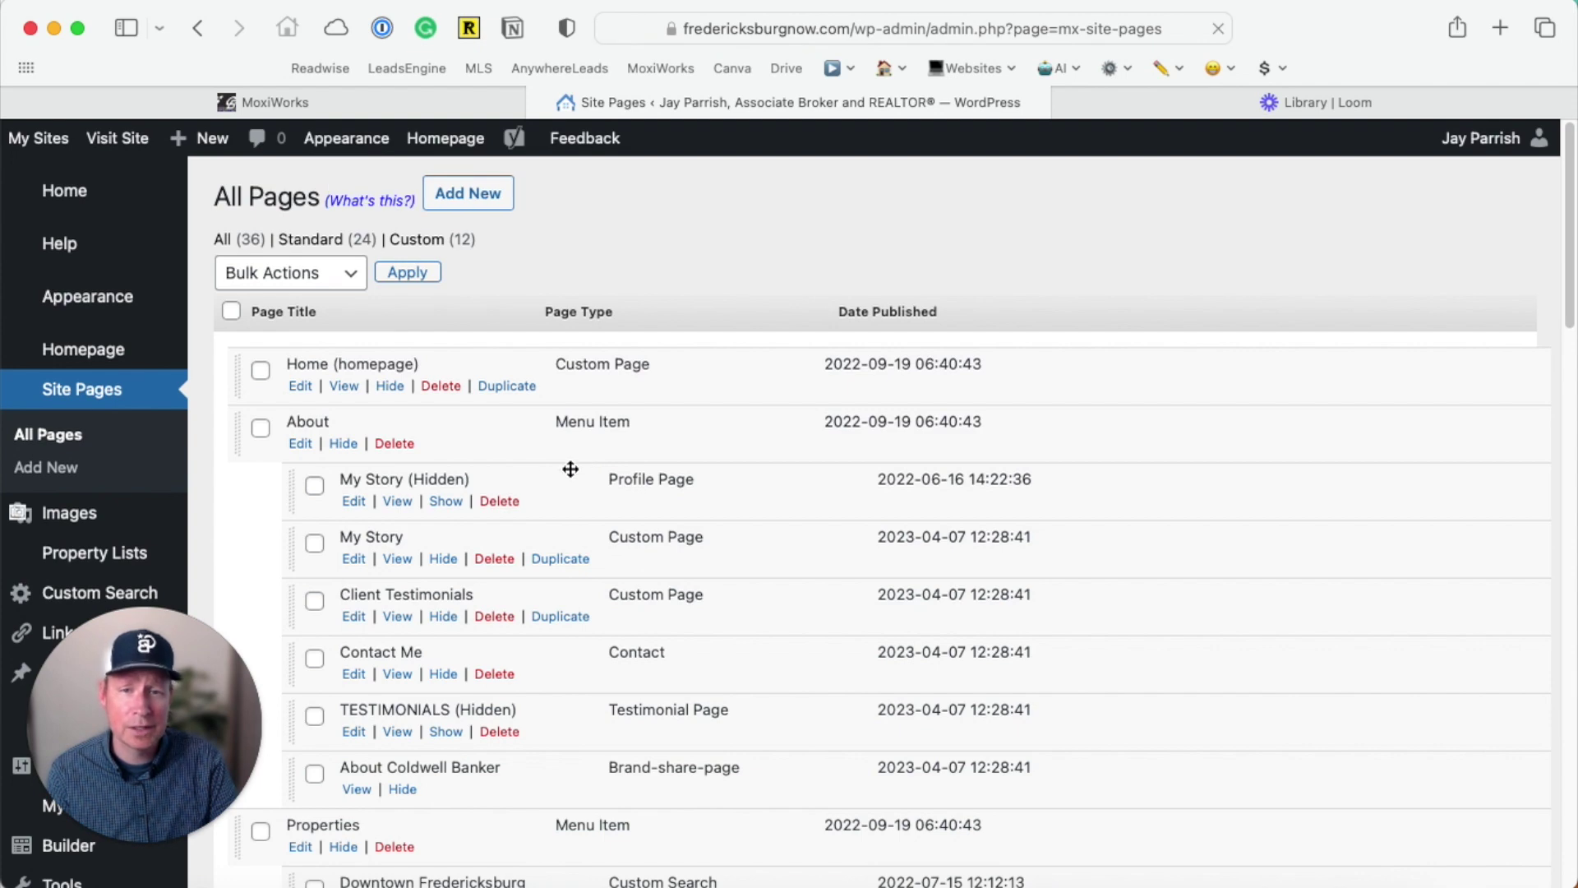
scroll(535, 482, "down", 1)
scroll(513, 497, "down", 5)
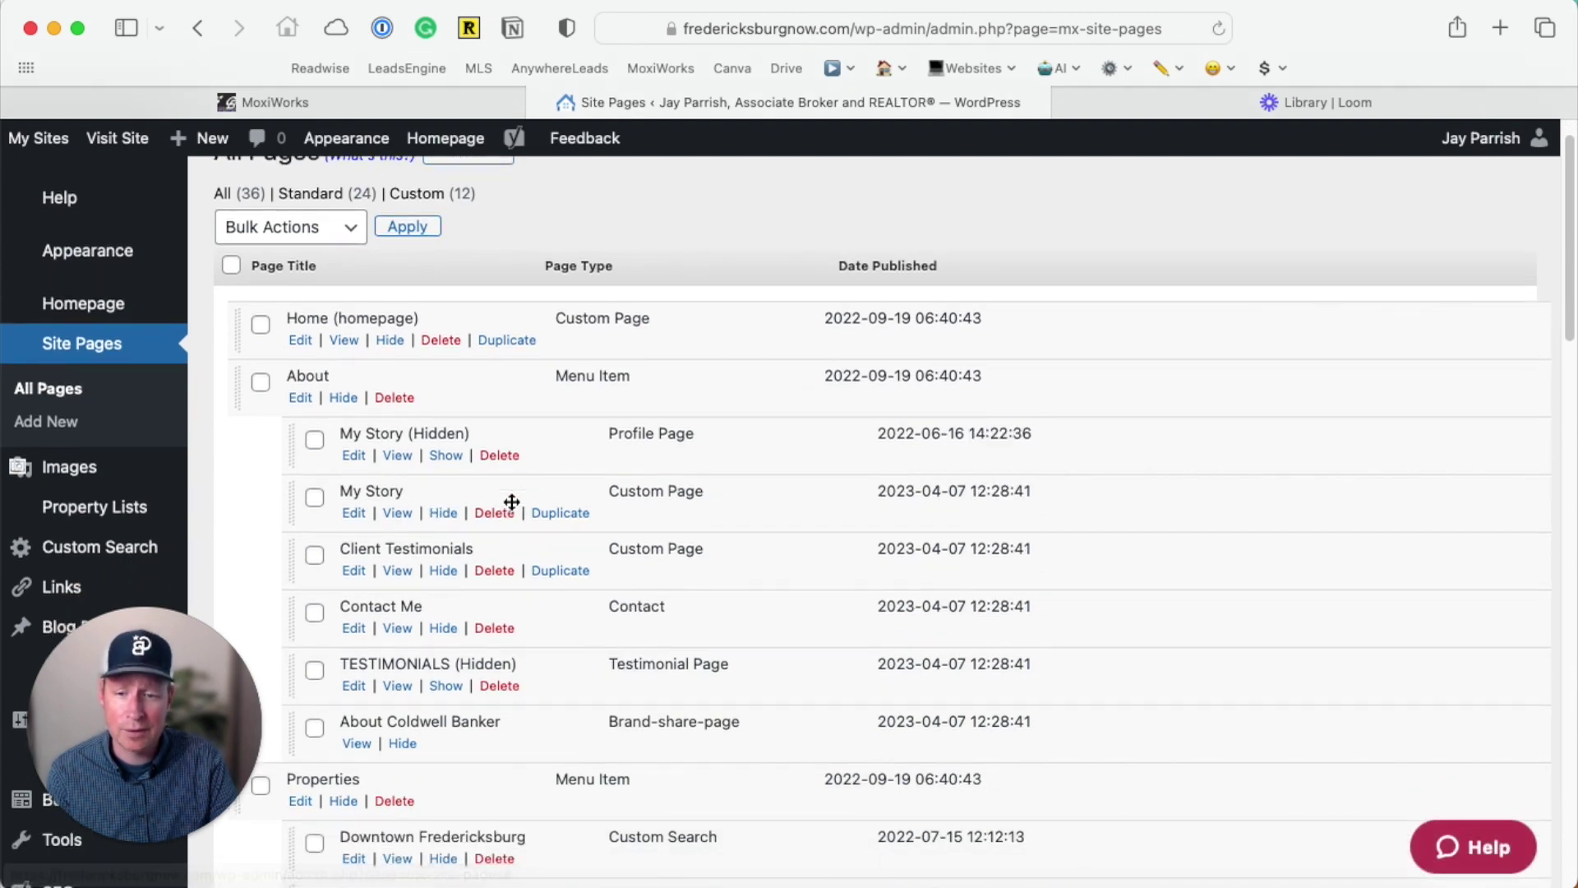
scroll(512, 501, "down", 15)
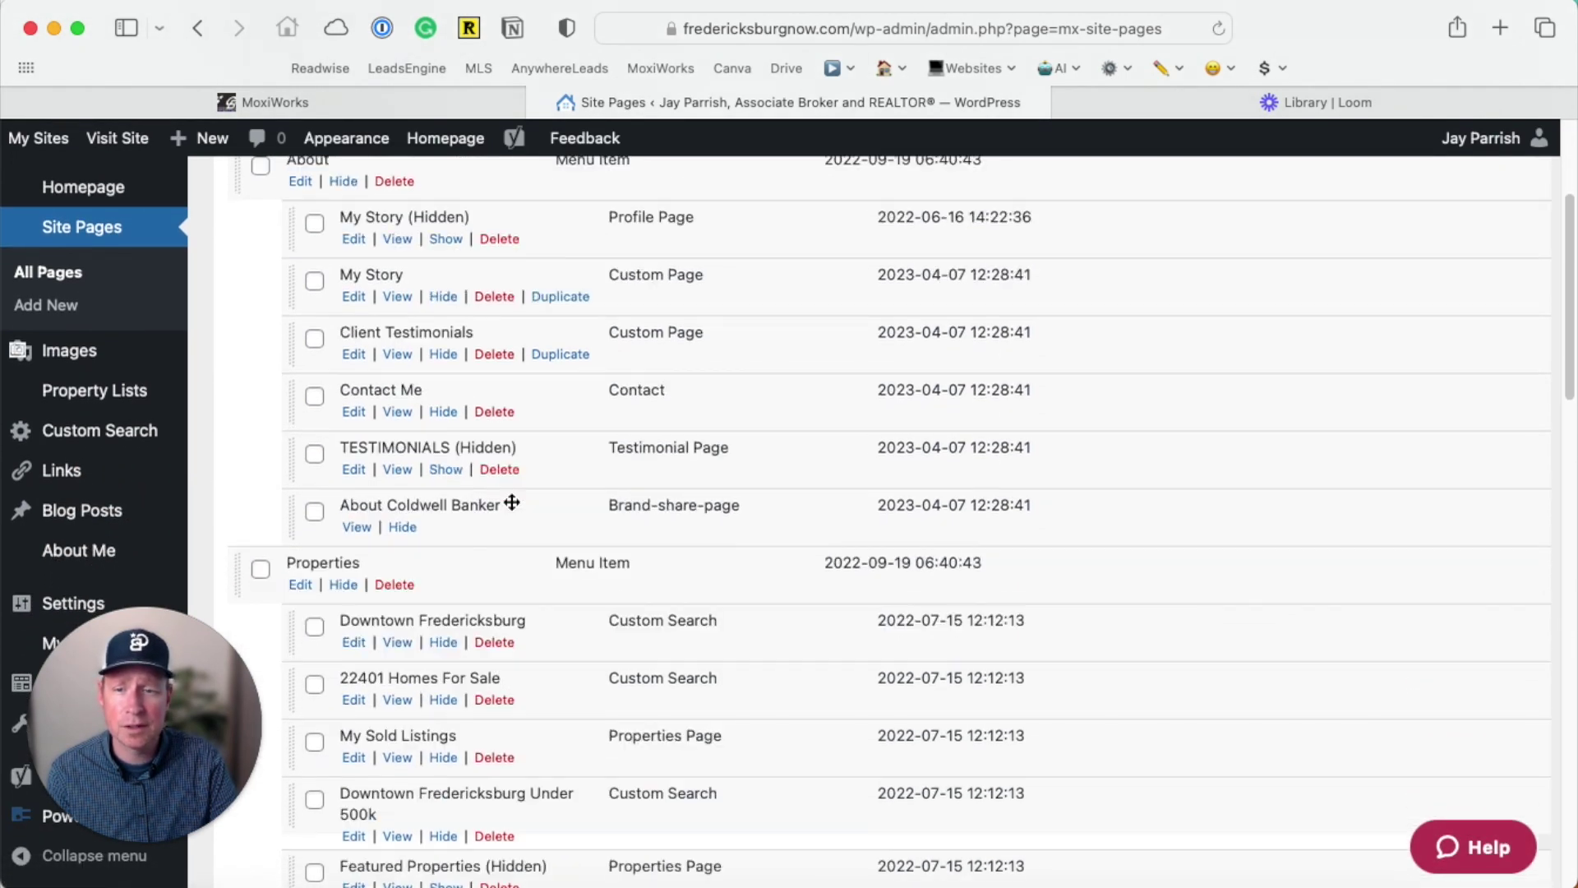
scroll(512, 502, "down", 20)
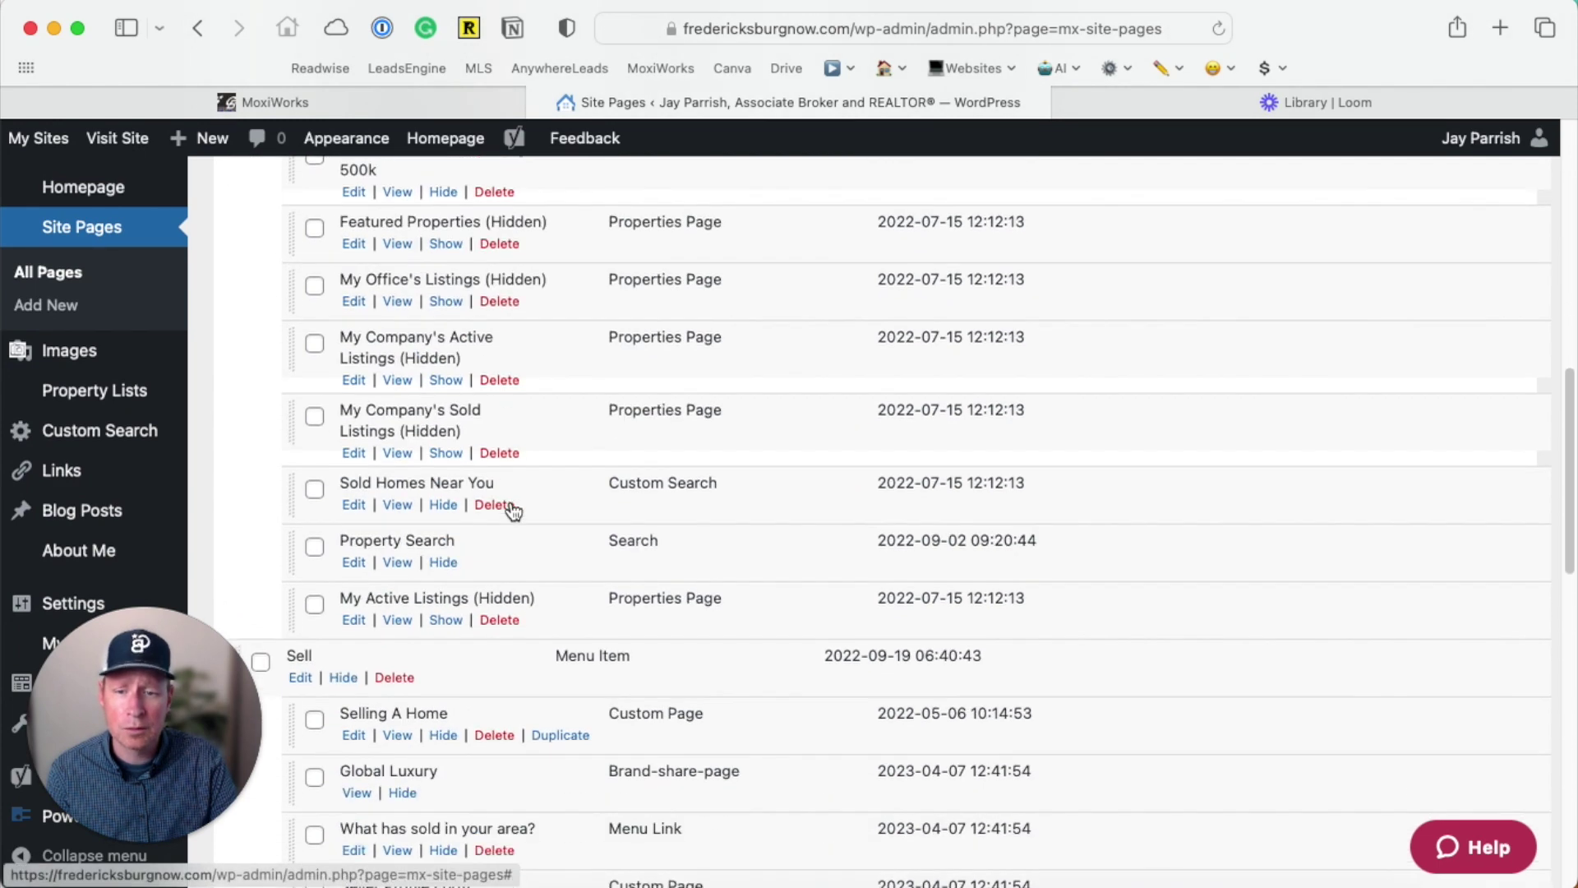
scroll(512, 506, "down", 1)
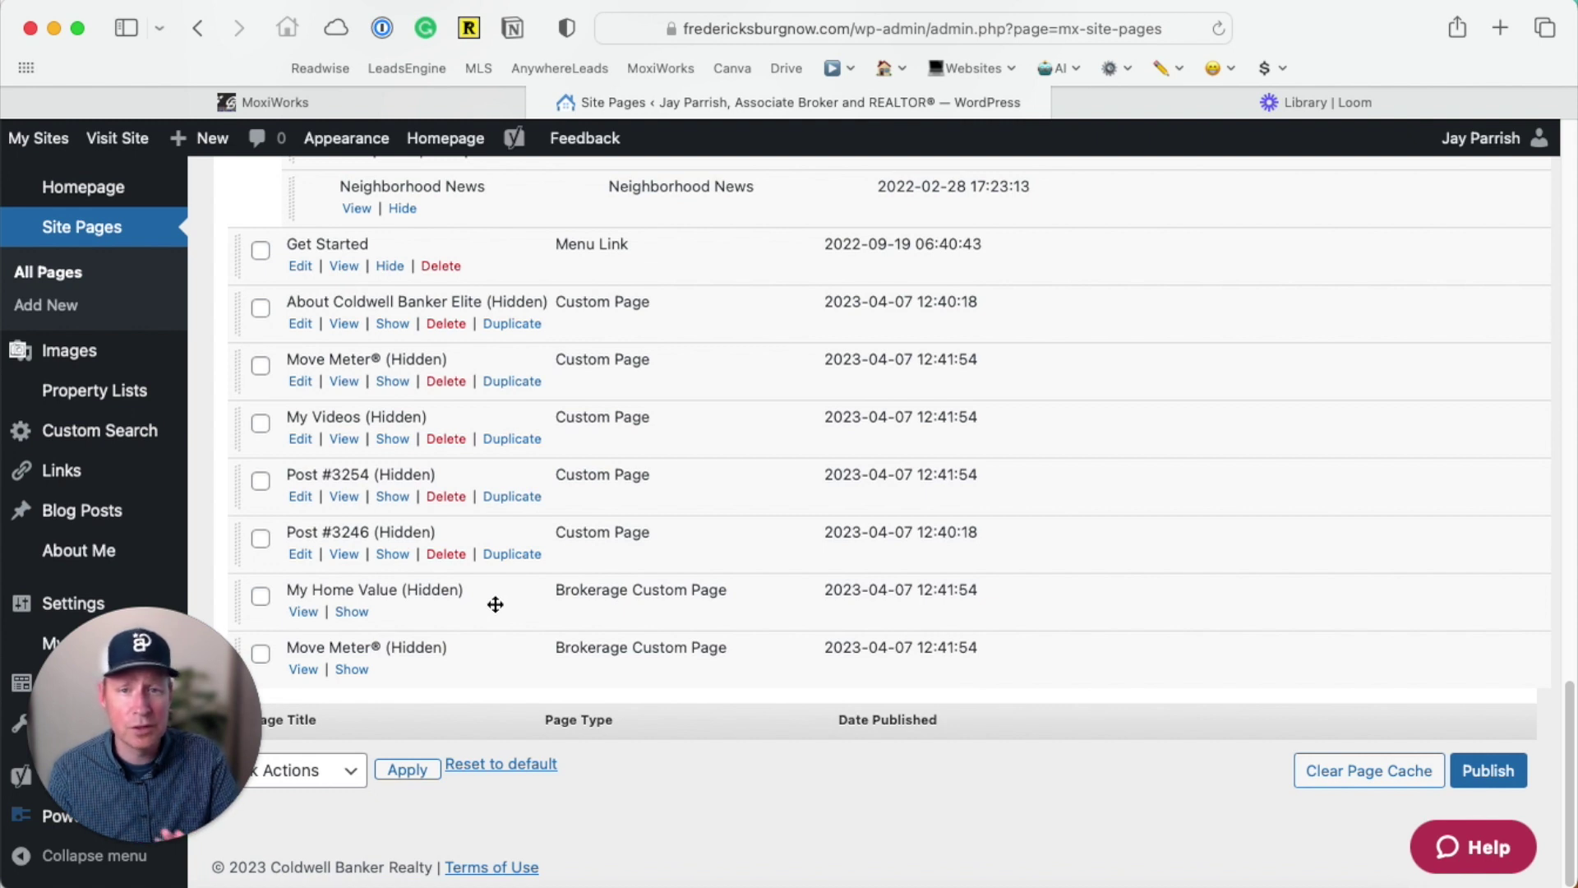
Unhide My Home Value and Move Meter®, and move My Home Value under Sell
left_click(340, 614)
left_click(352, 670)
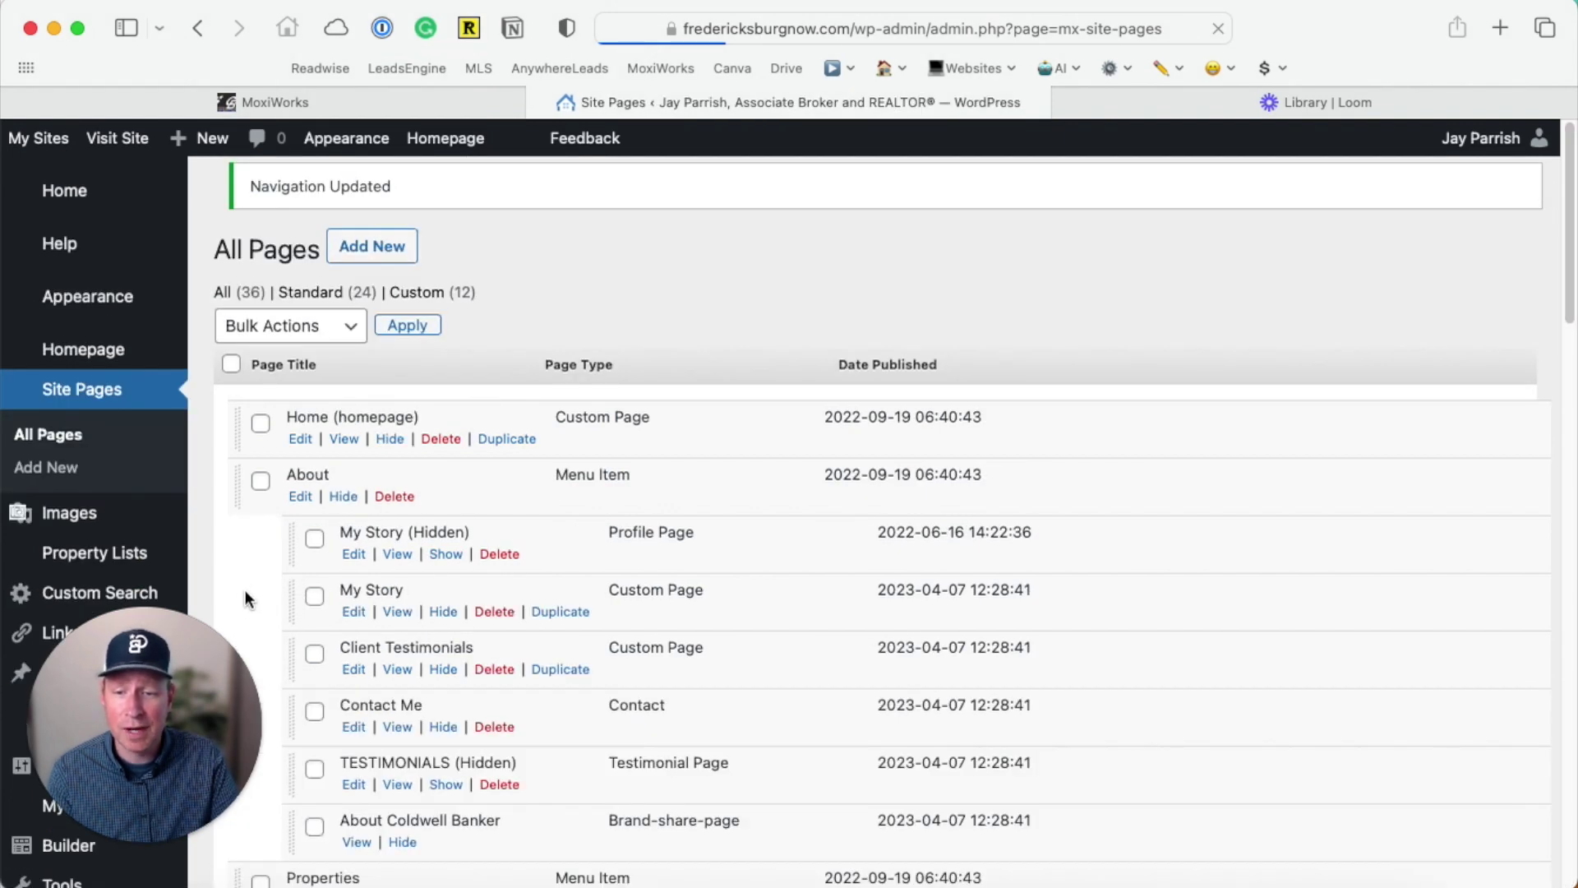
scroll(255, 604, "down", 7)
scroll(262, 626, "down", 15)
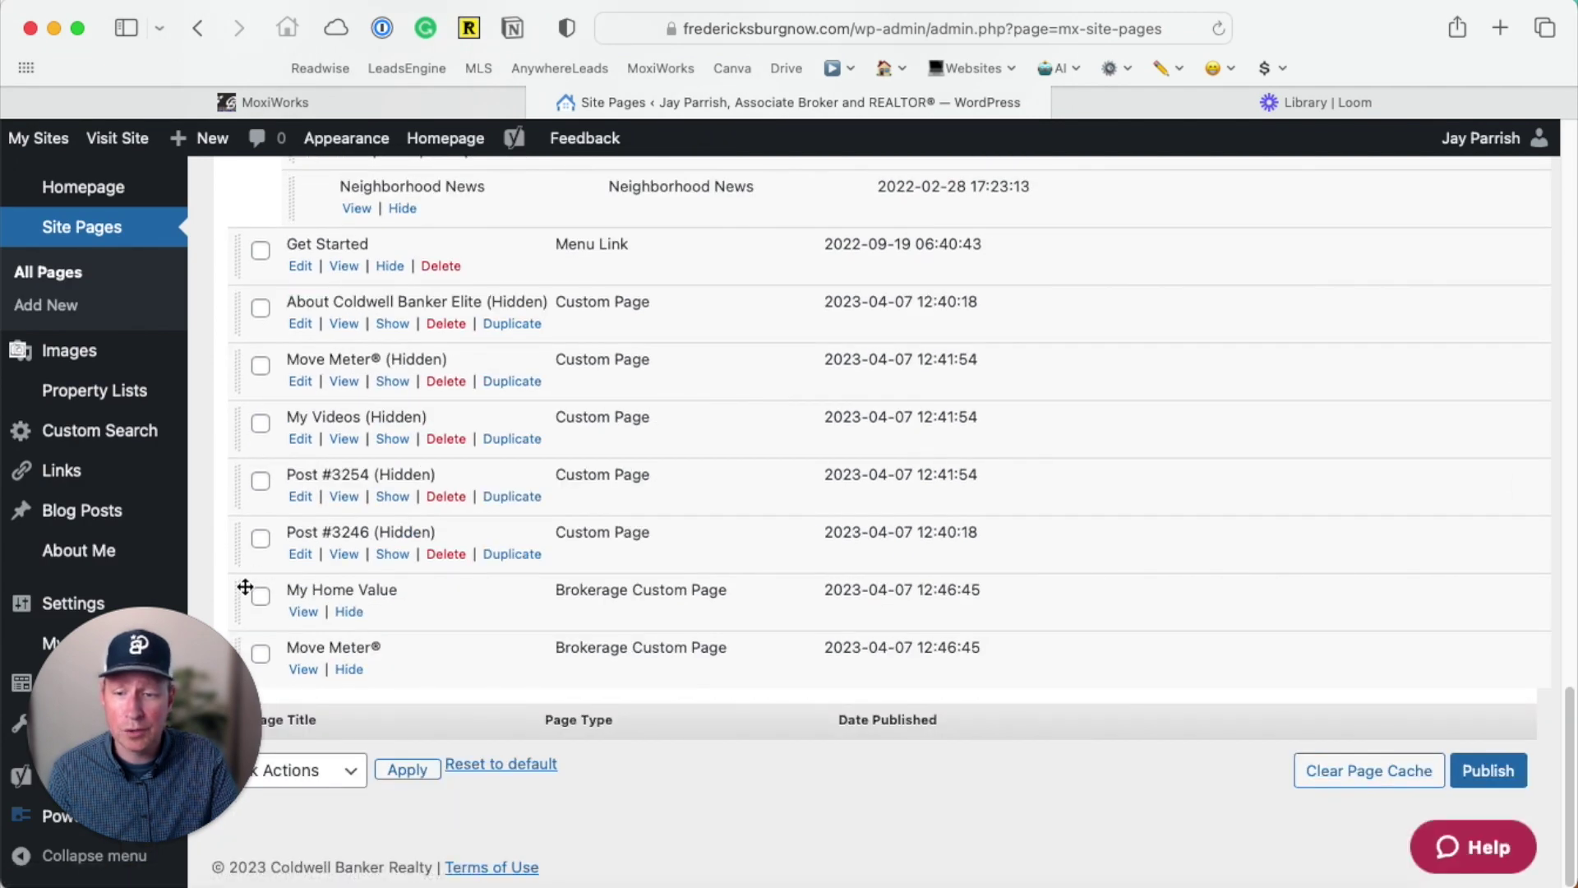
left_click_drag(244, 592, 288, 400)
Move Move Meter® under Buy and publish the navigation
scroll(245, 466, "up", 10)
scroll(257, 536, "down", 10)
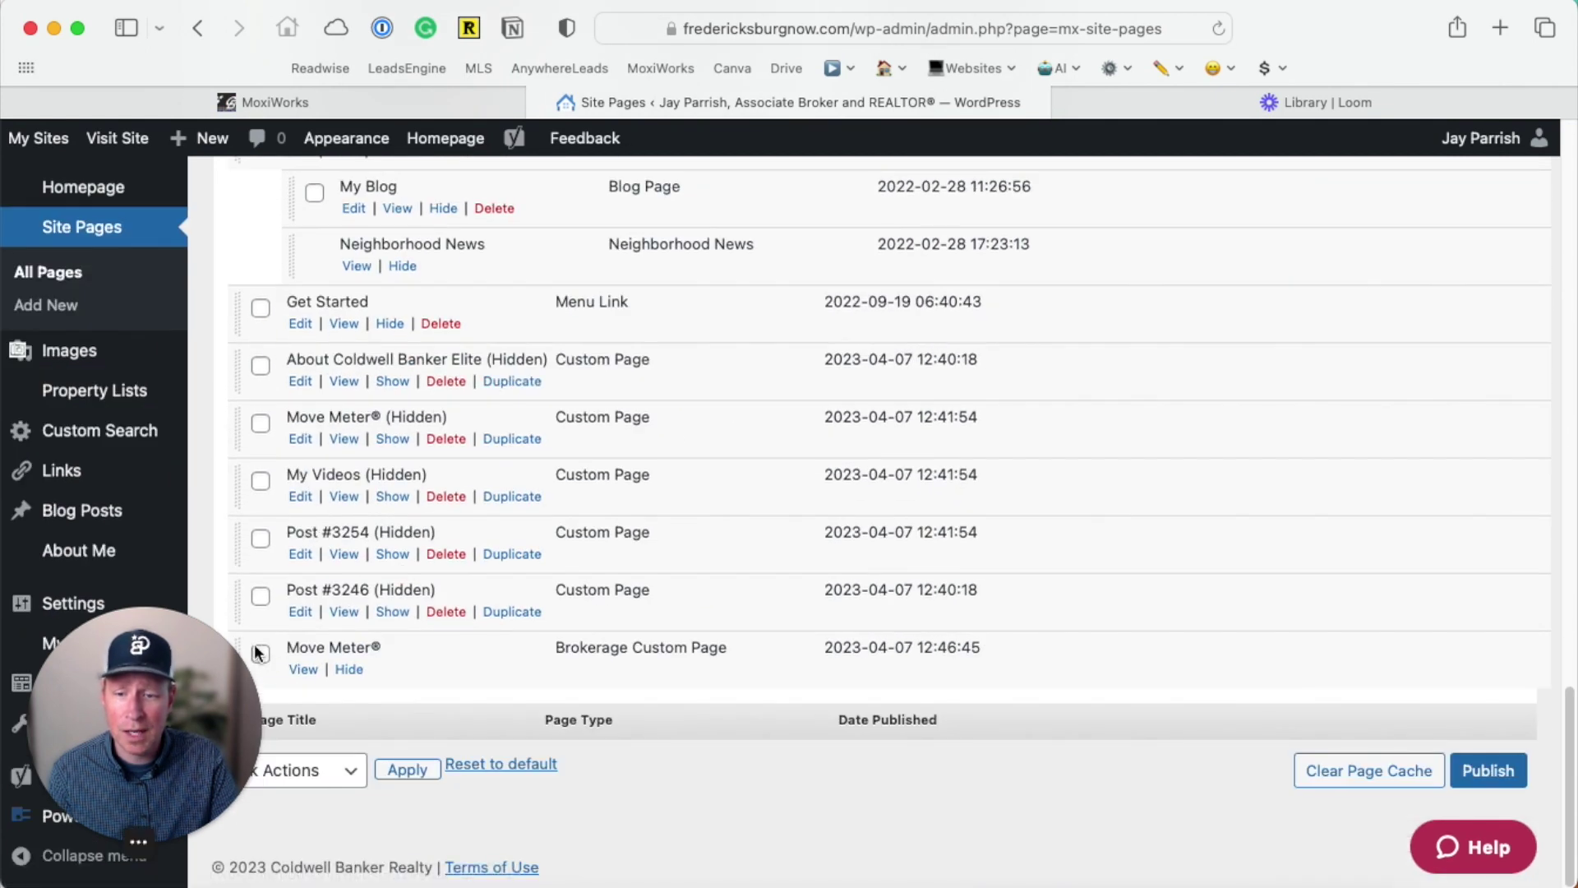
left_click(243, 617)
left_click_drag(243, 610, 1313, 619)
left_click_drag(235, 663, 298, 359)
scroll(239, 604, "up", 3)
scroll(239, 600, "up", 5)
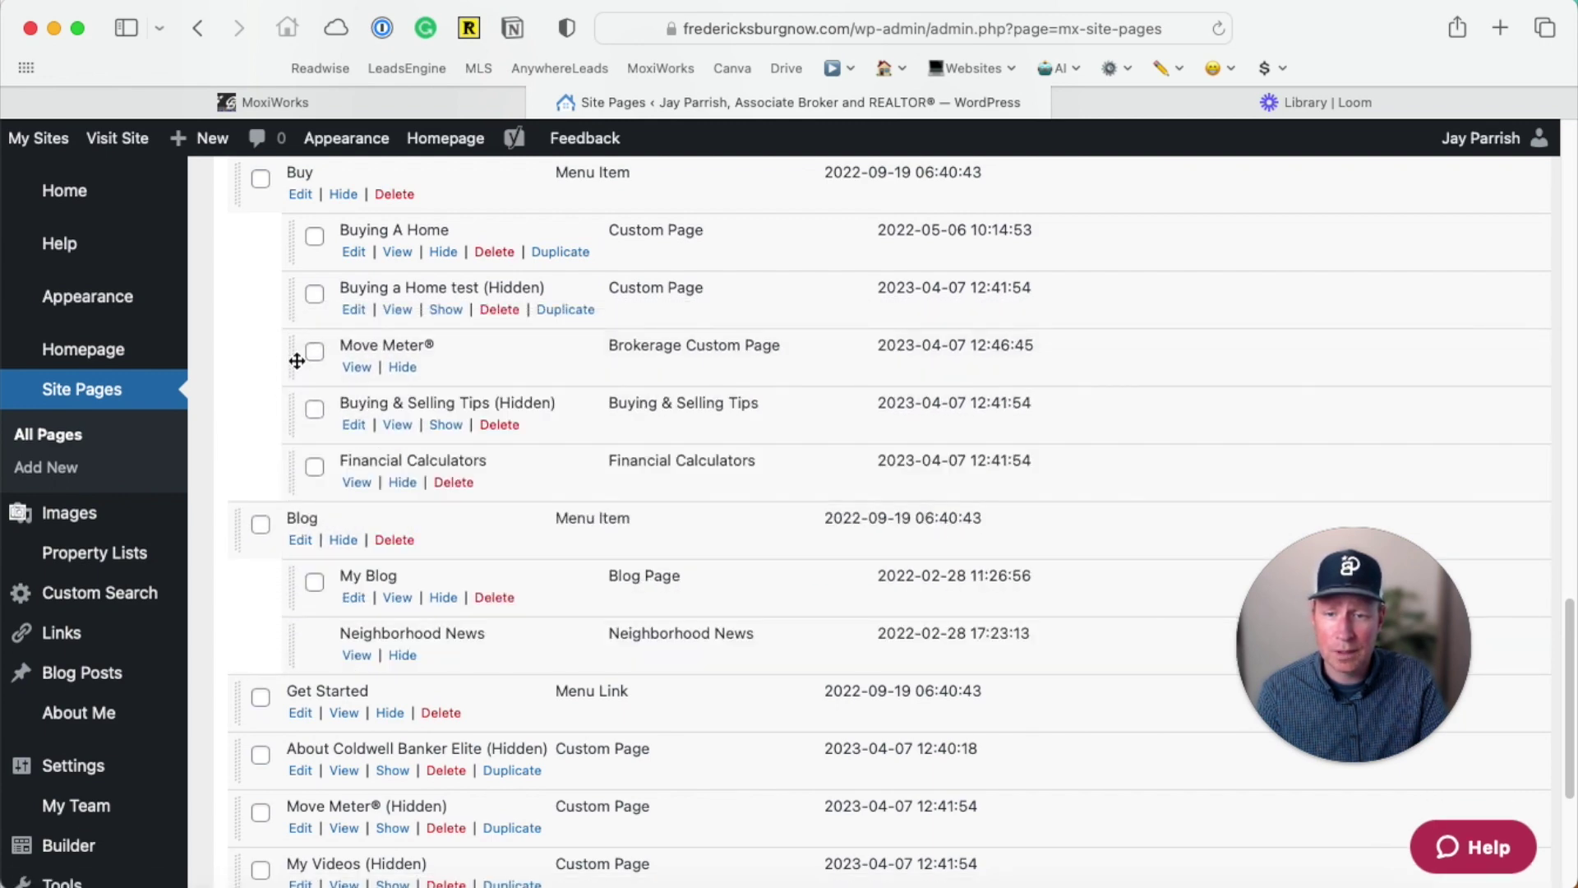
scroll(781, 699, "down", 5)
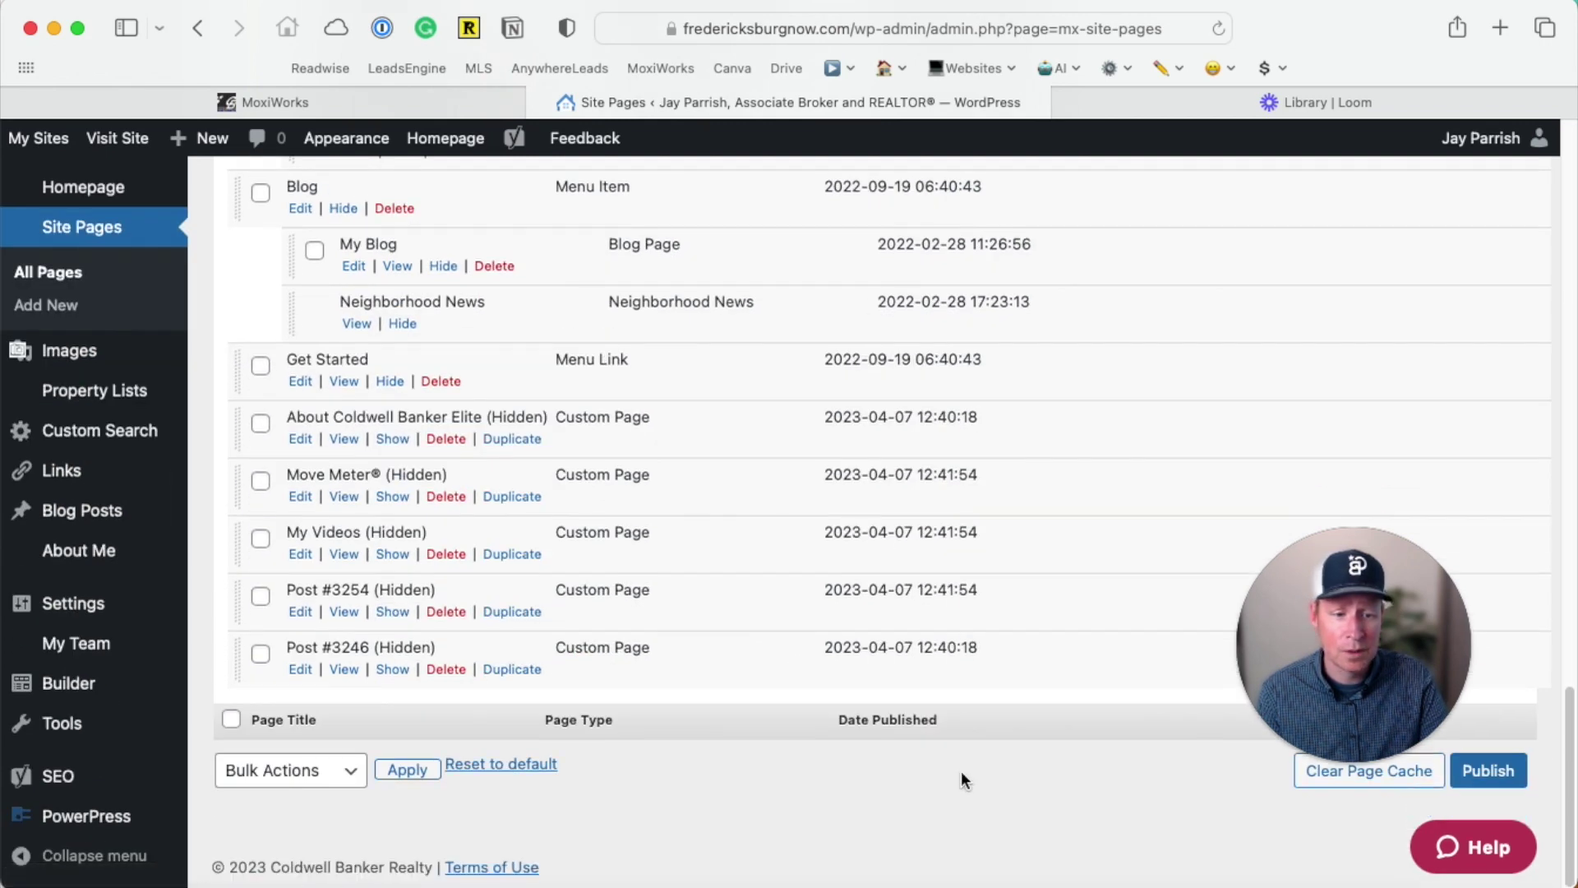
left_click(1485, 775)
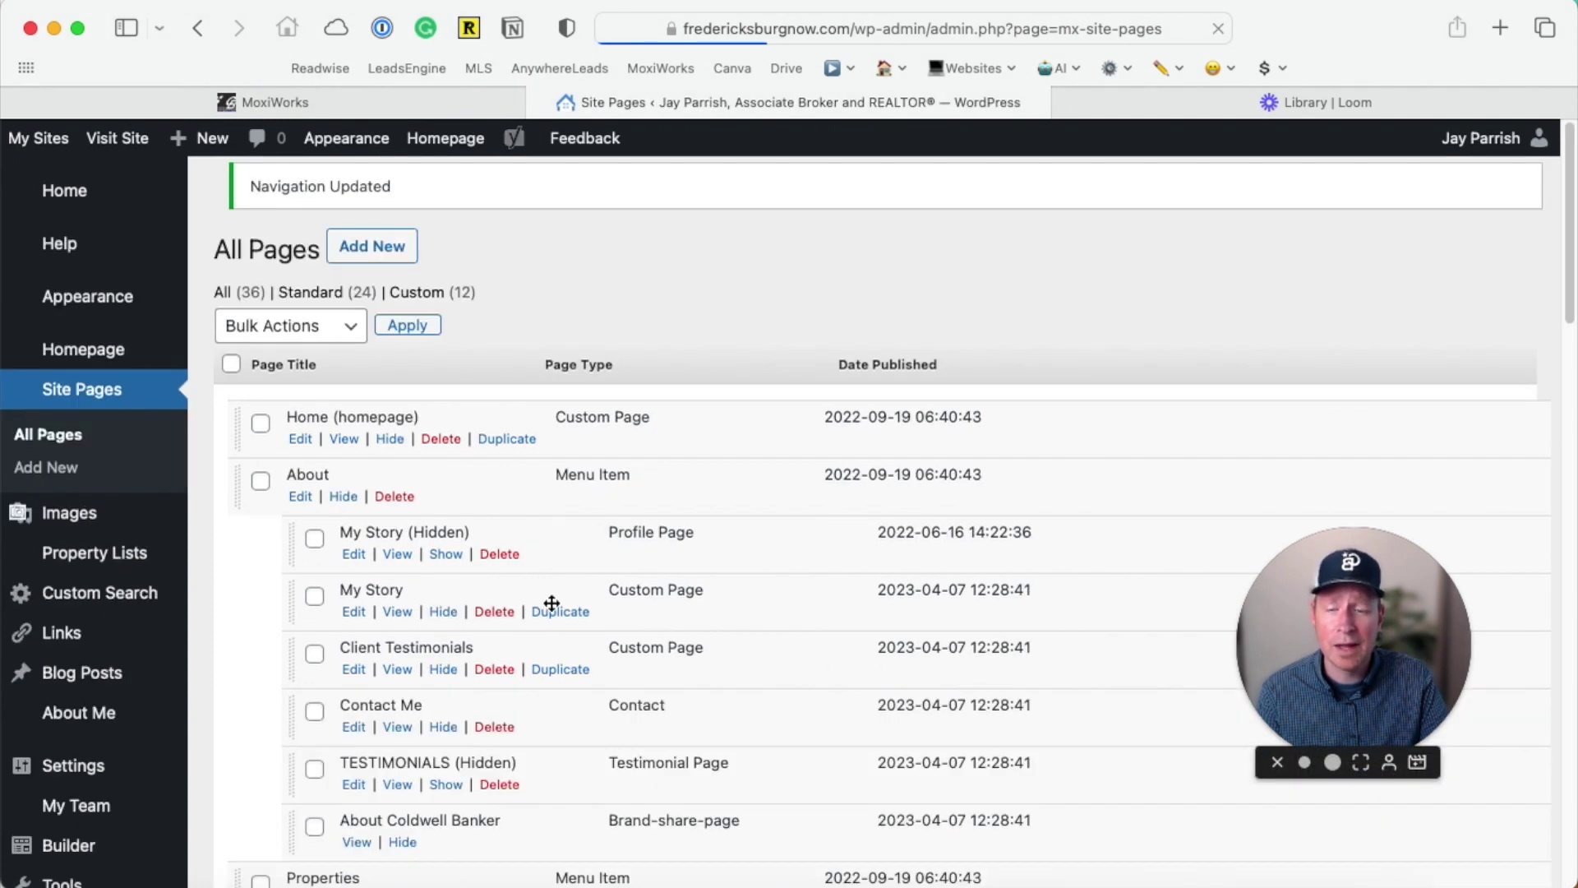
Visit the live site and open My Home Value from the SELL menu
left_click(112, 140)
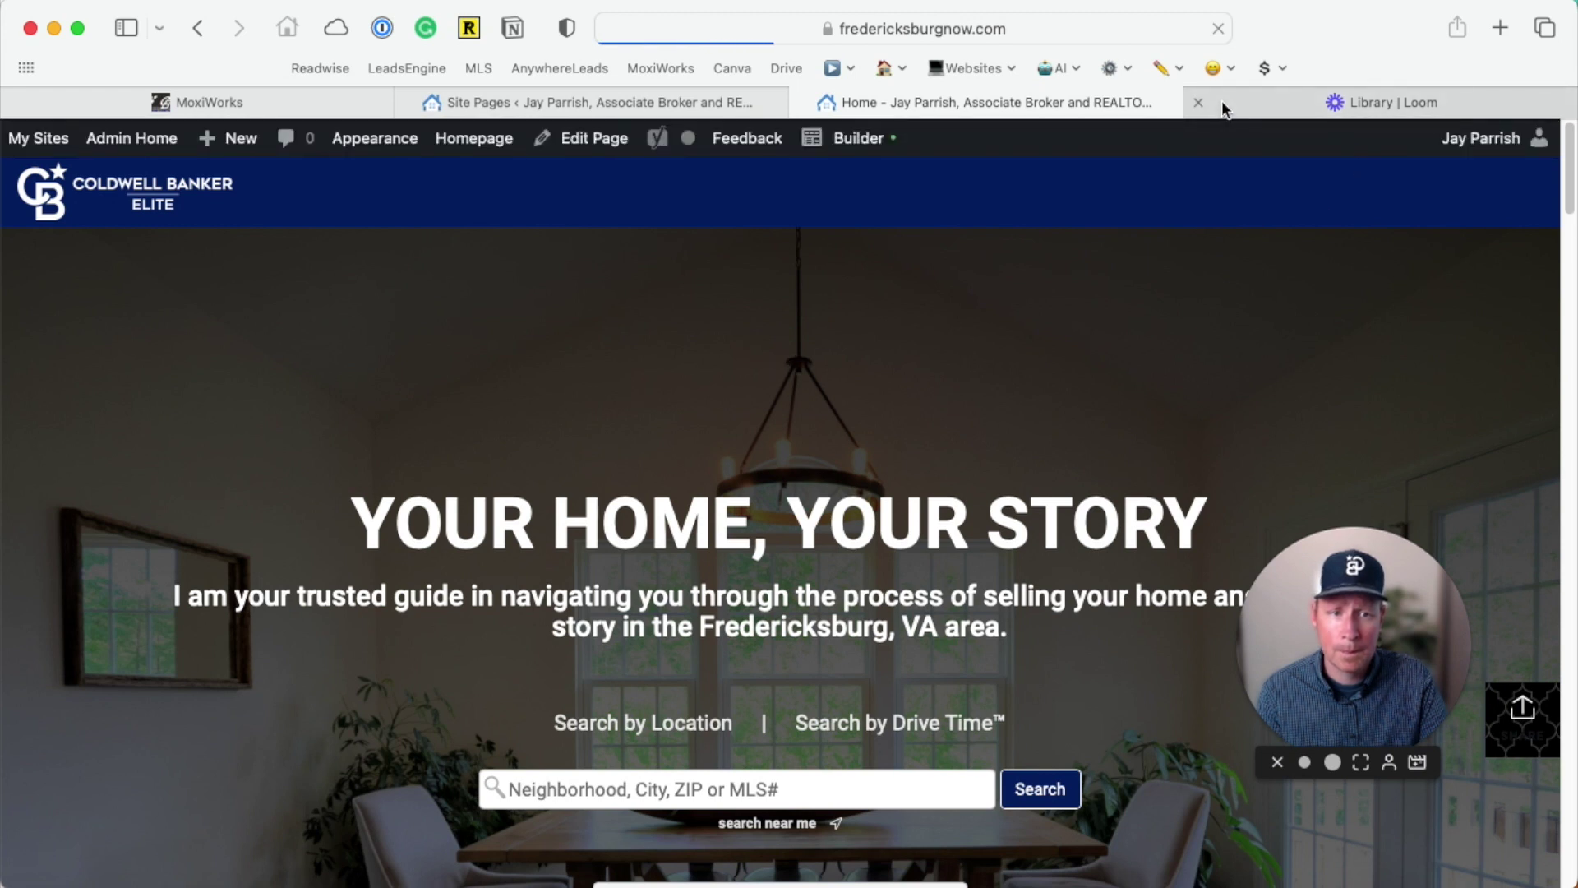
left_click(1200, 101)
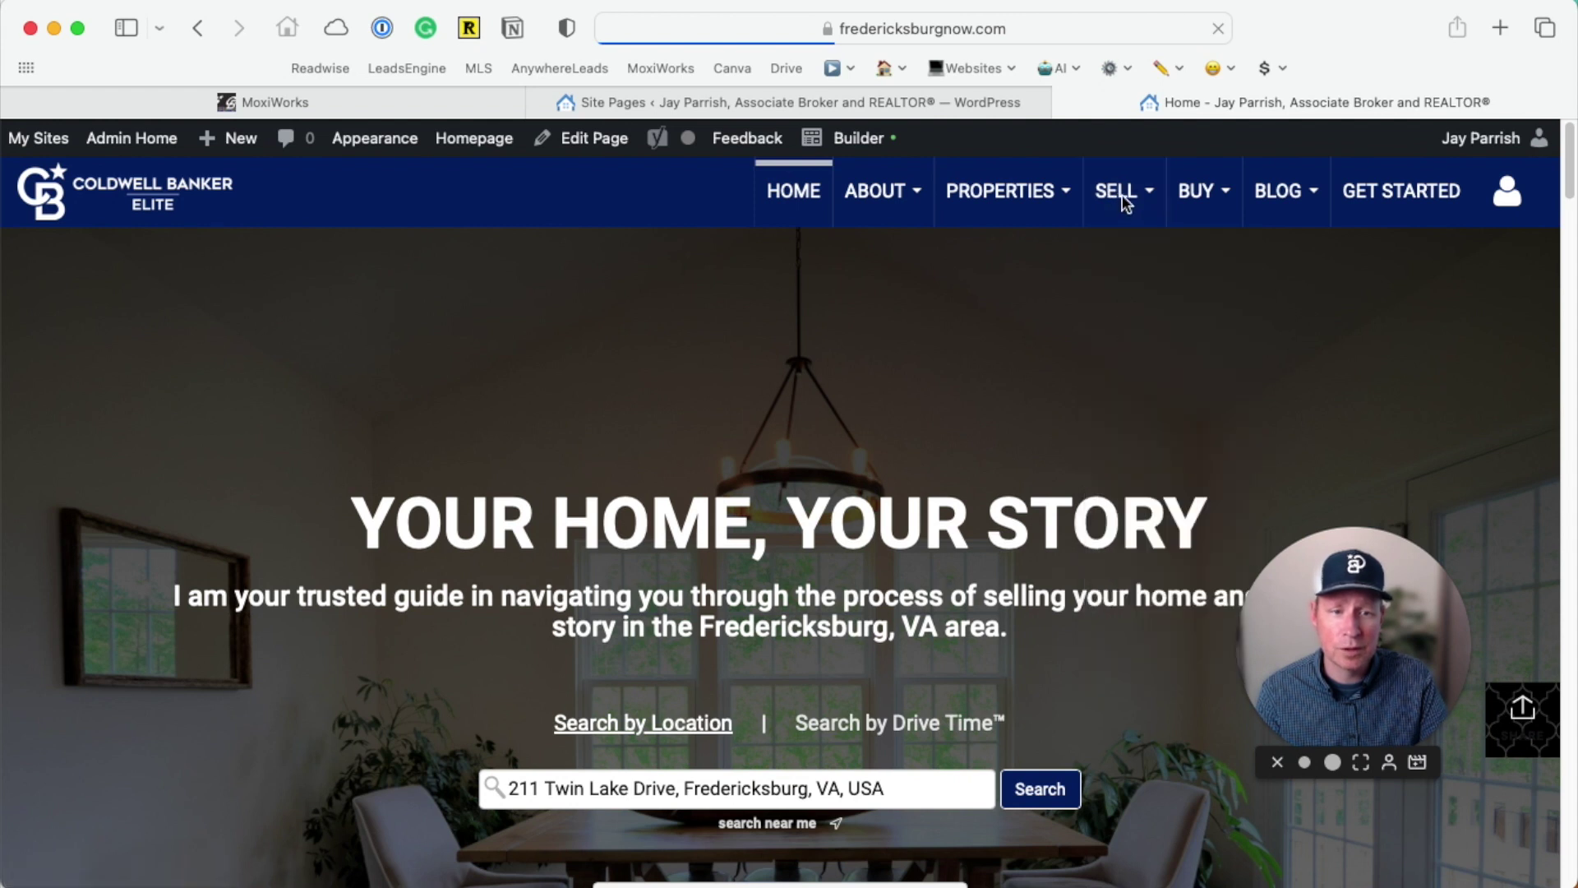
mouse_move(1126, 203)
left_click(1119, 349)
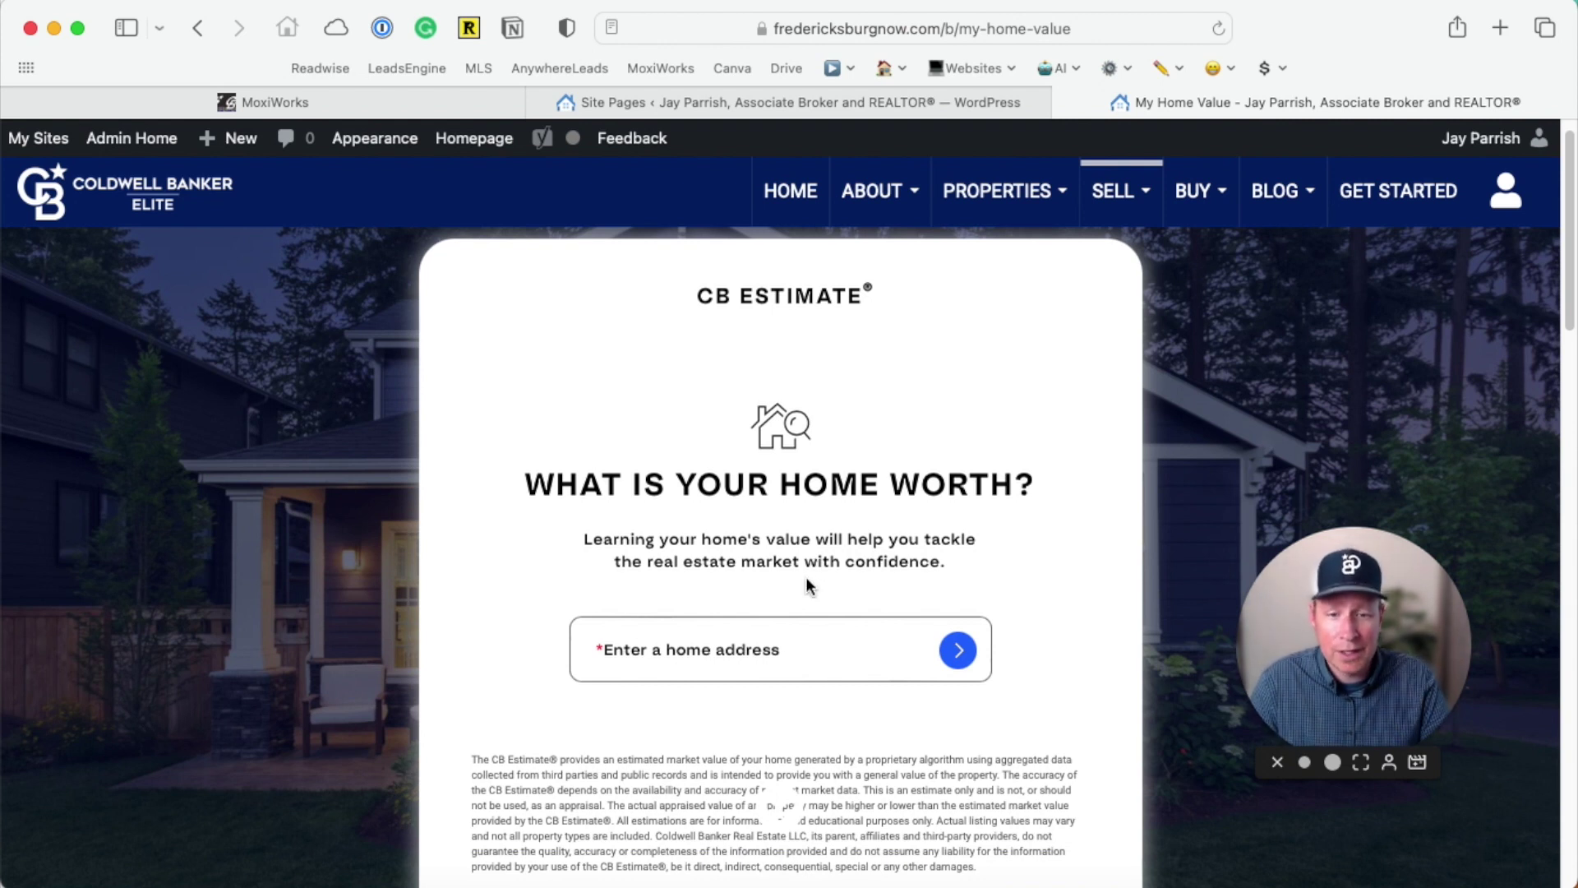
Review the My Home Value page, then open MOVE METER® from the BUY menu
scroll(700, 657, "down", 1)
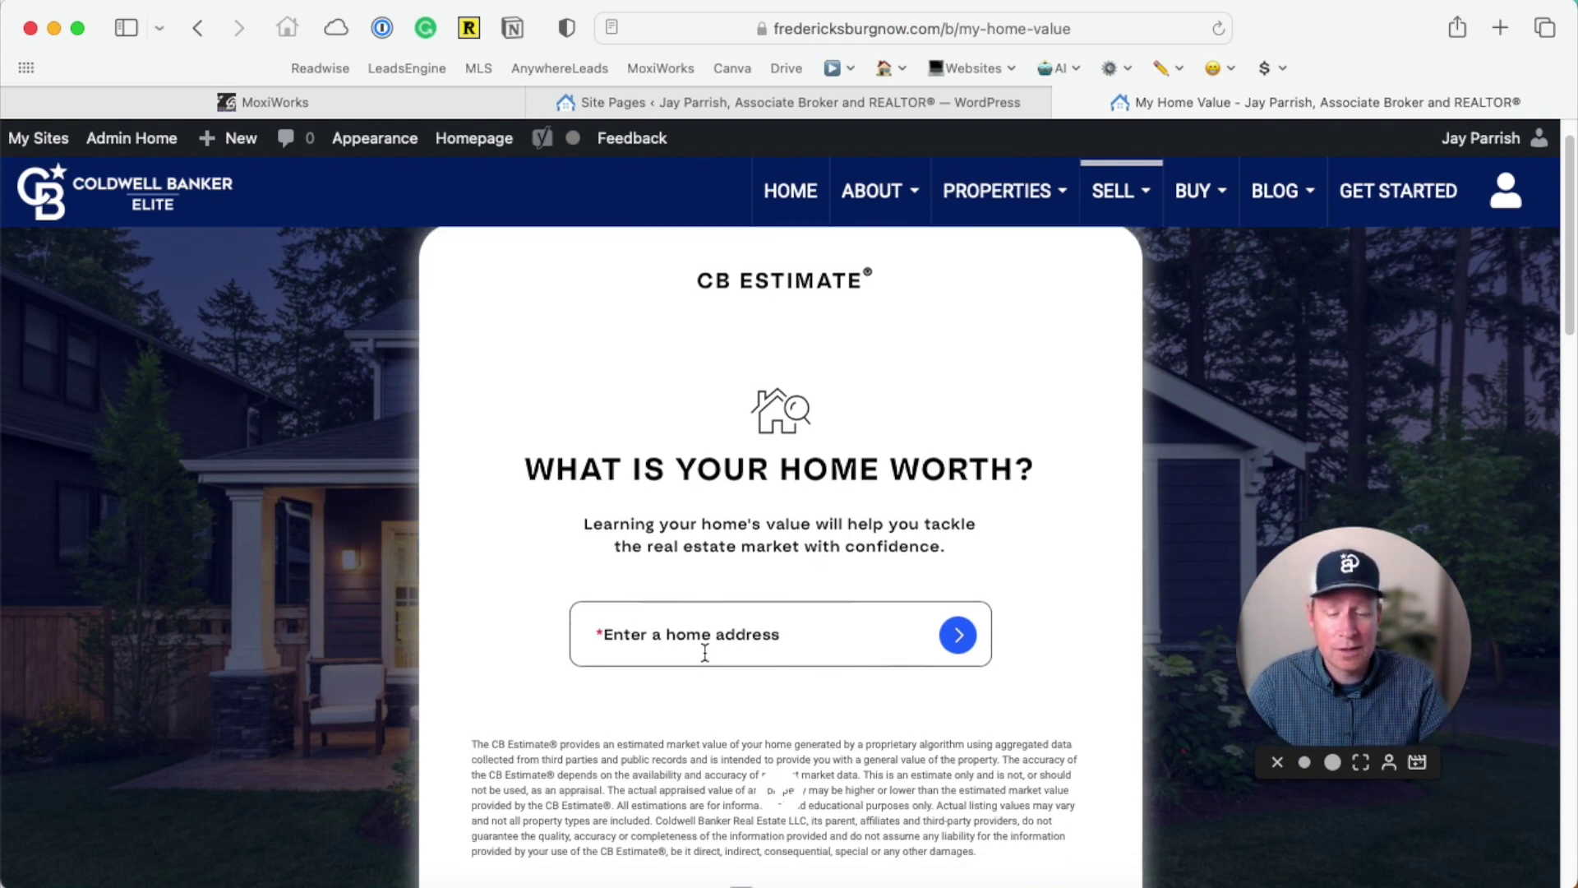
scroll(801, 572, "down", 5)
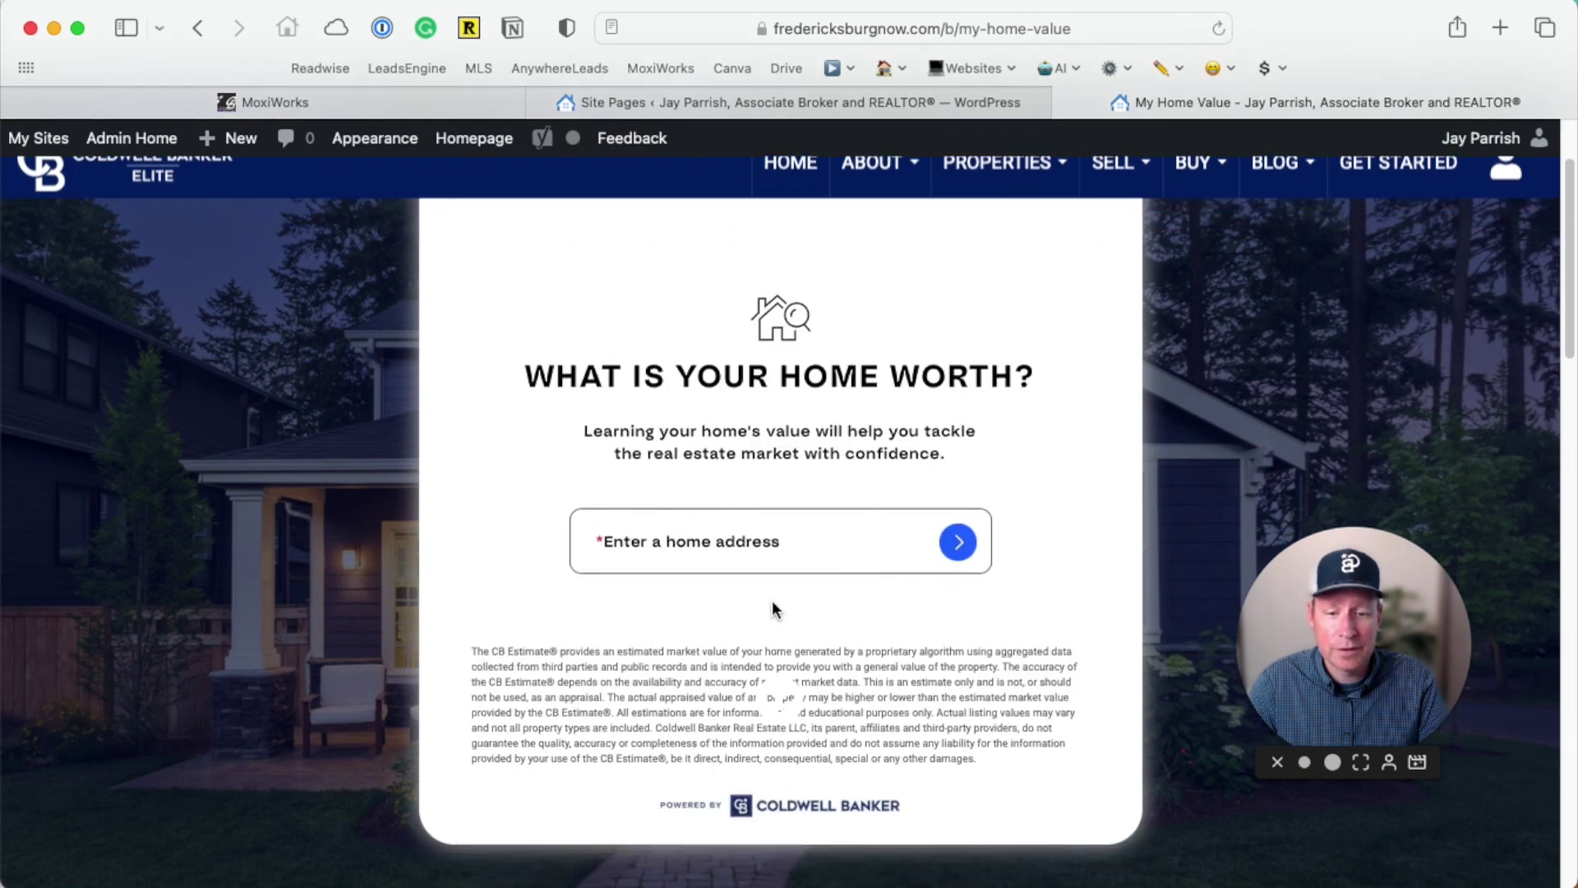
scroll(855, 643, "down", 5)
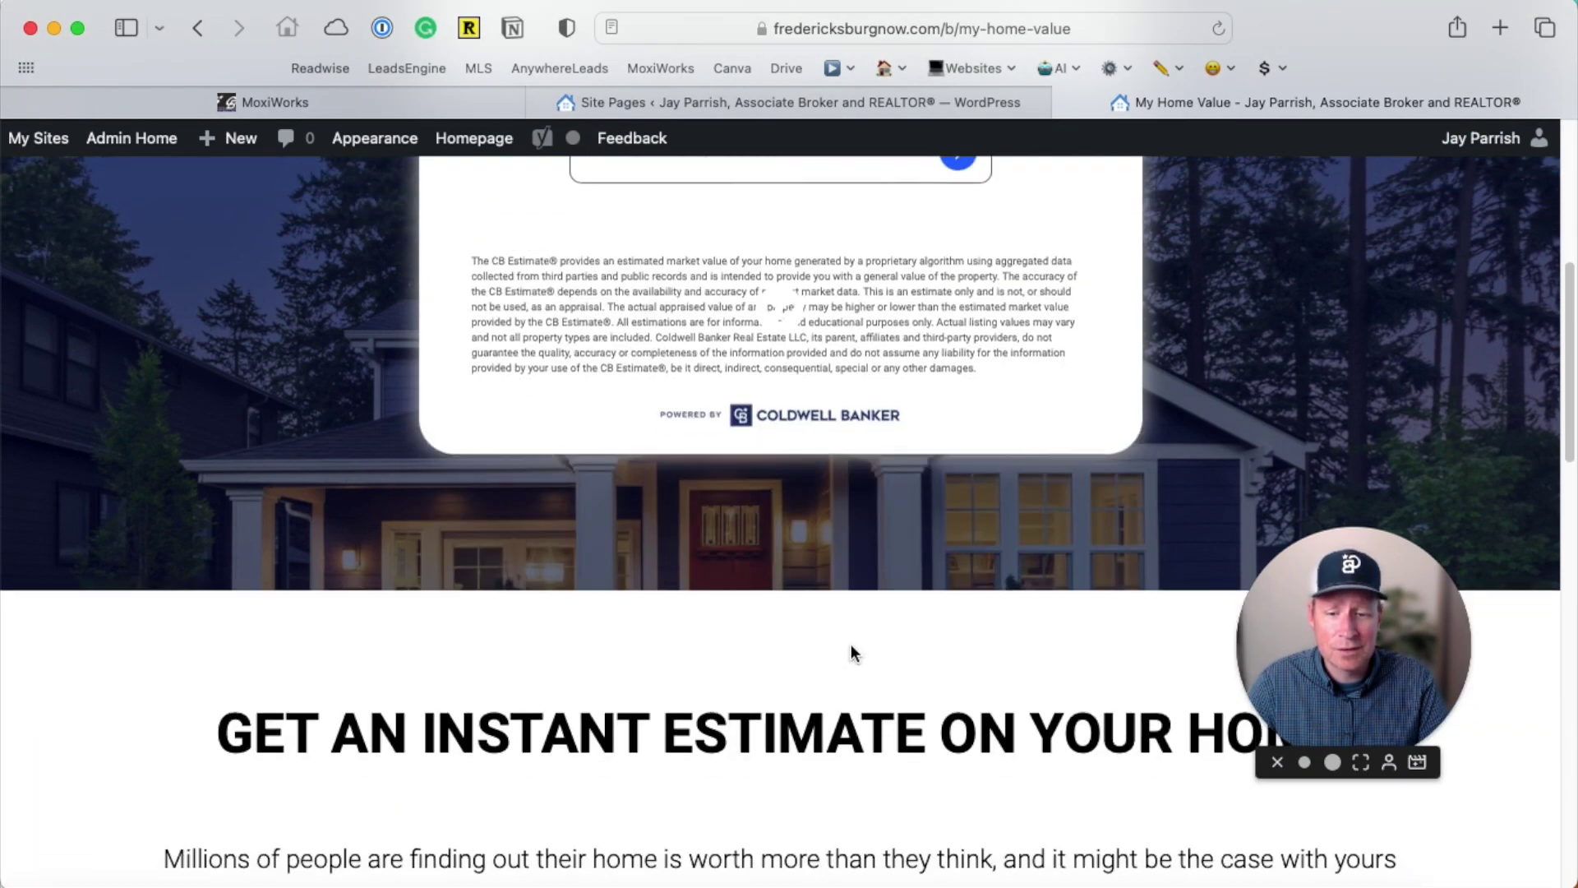
scroll(729, 594, "down", 3)
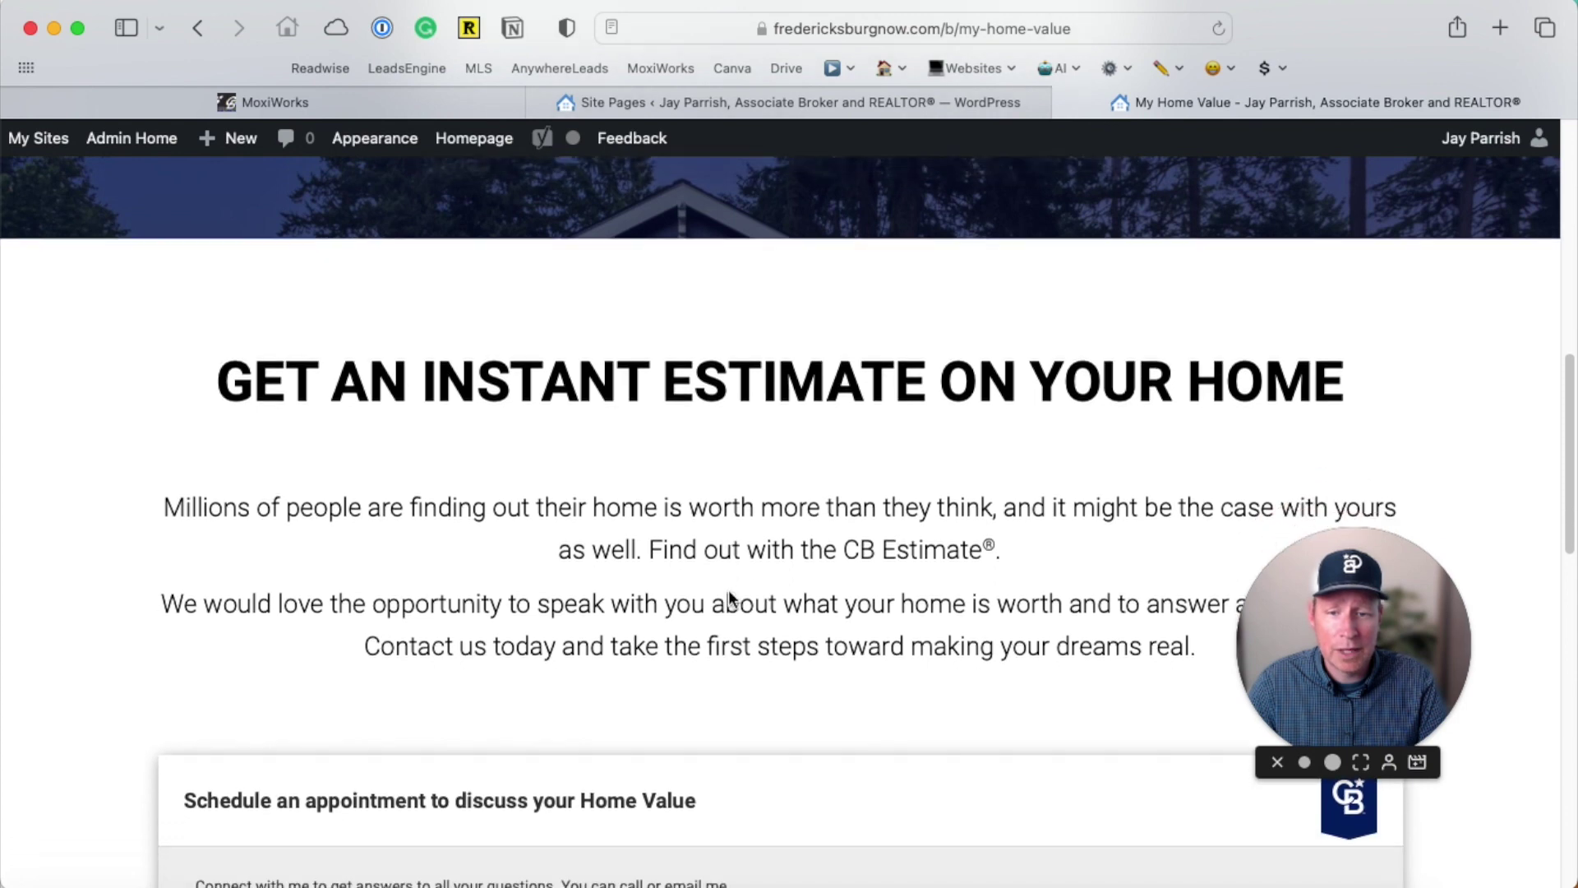
scroll(713, 712, "down", 5)
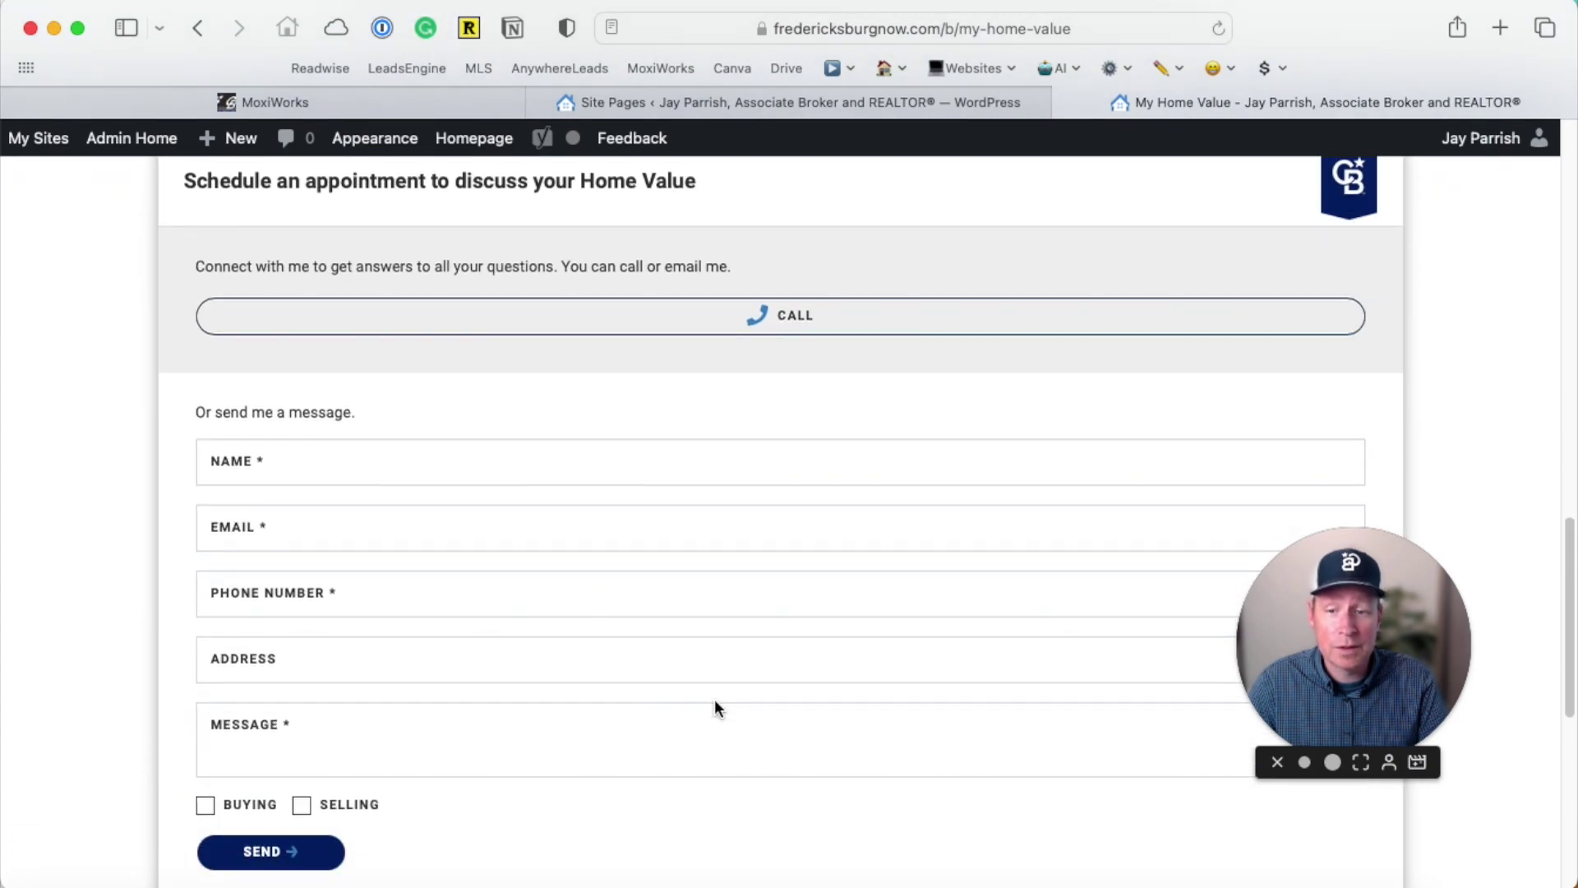
scroll(714, 701, "up", 2)
scroll(713, 711, "up", 5)
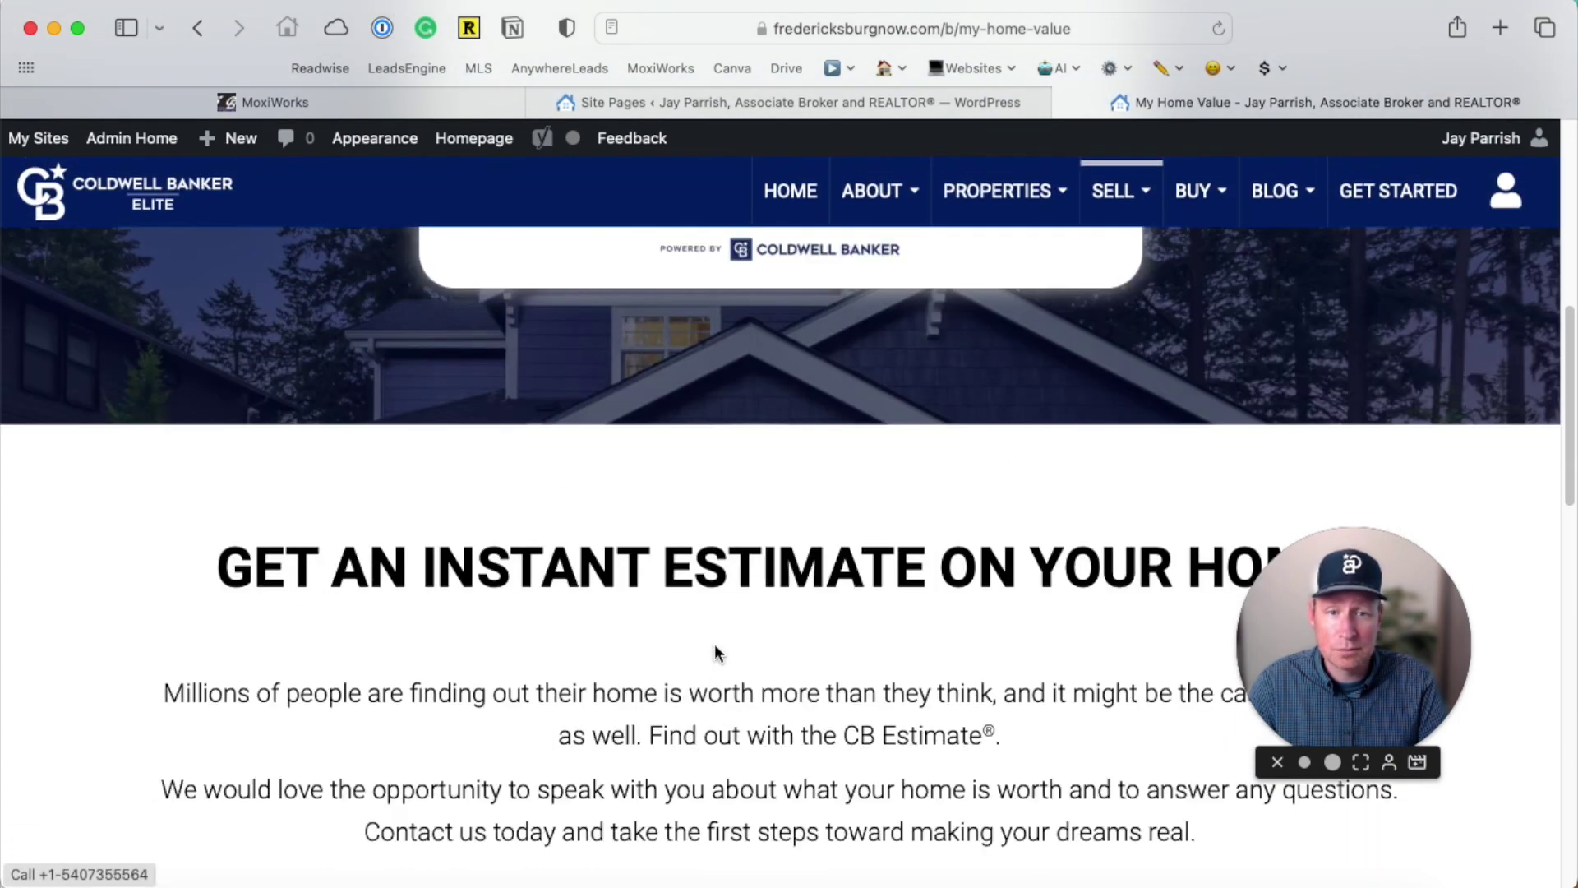
scroll(745, 581, "up", 1)
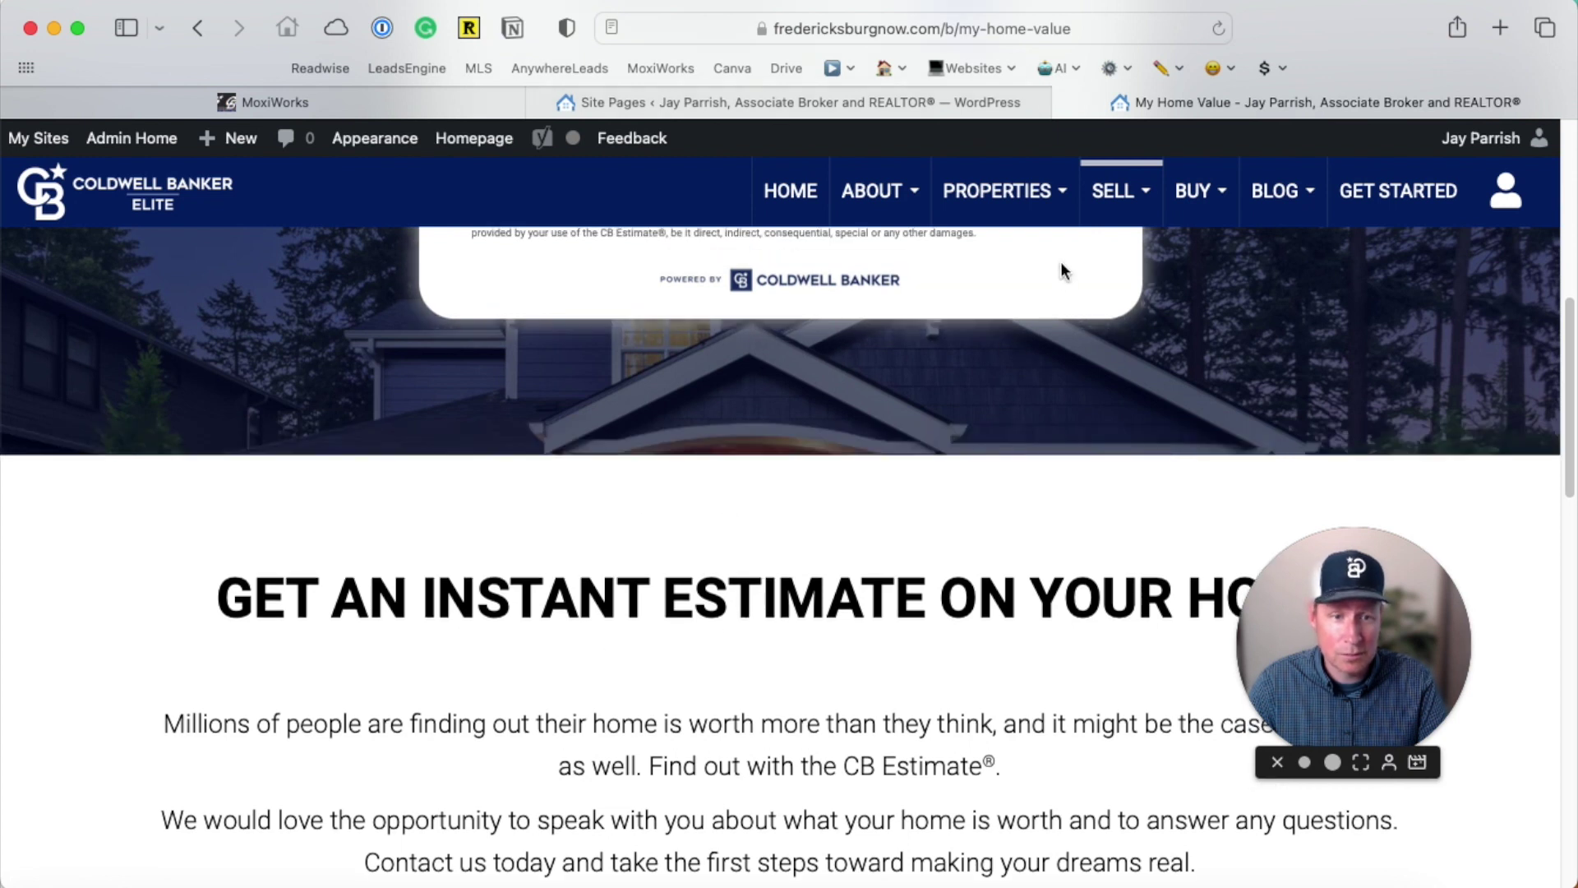
mouse_move(1193, 194)
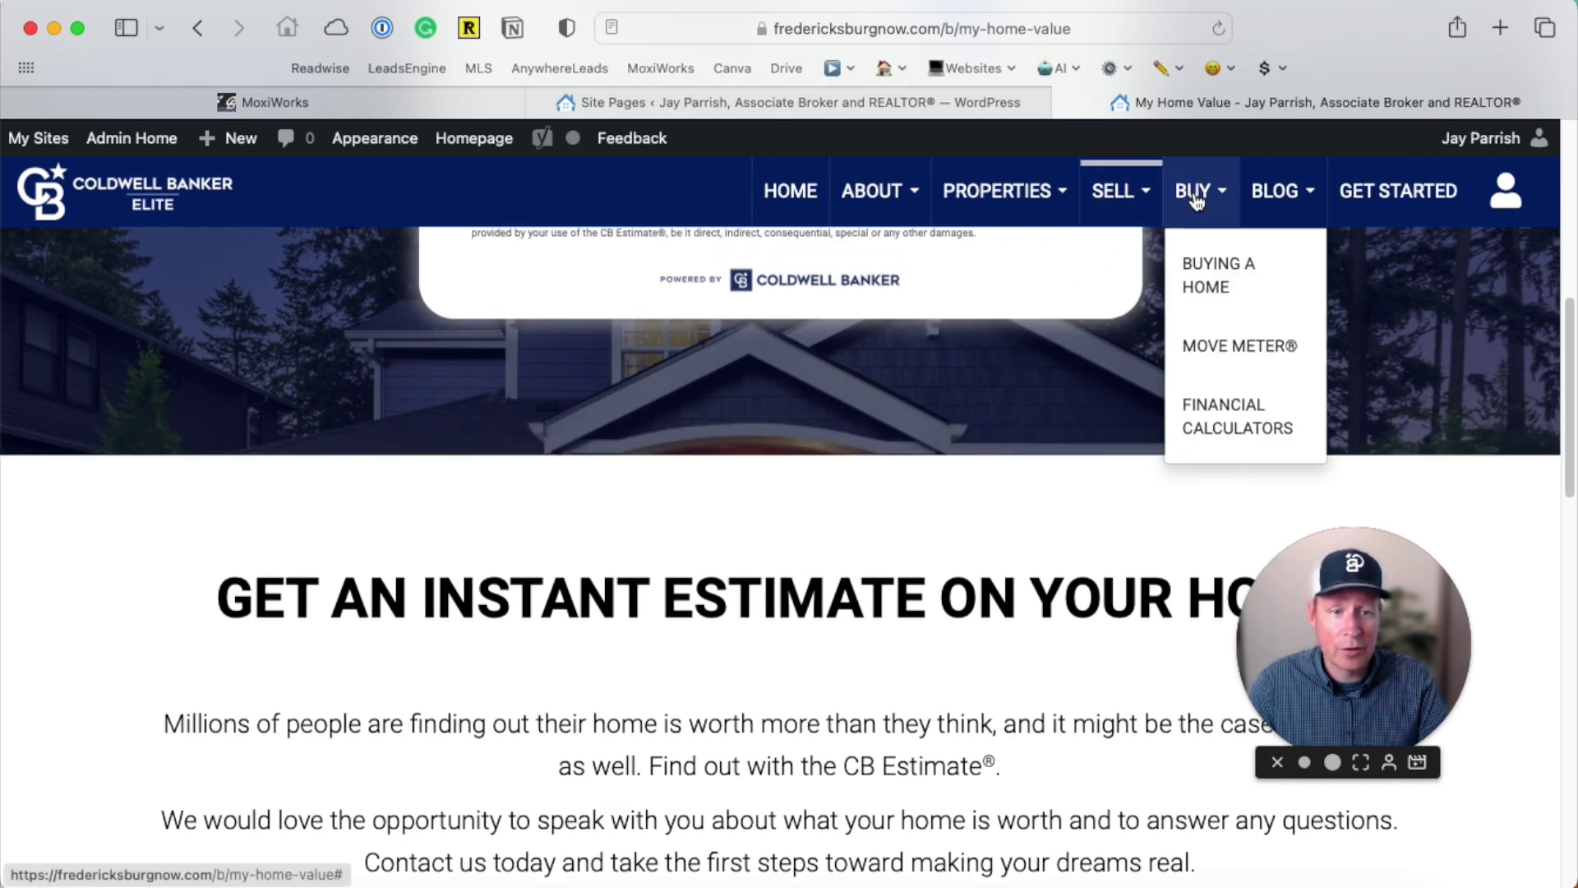
left_click(1200, 349)
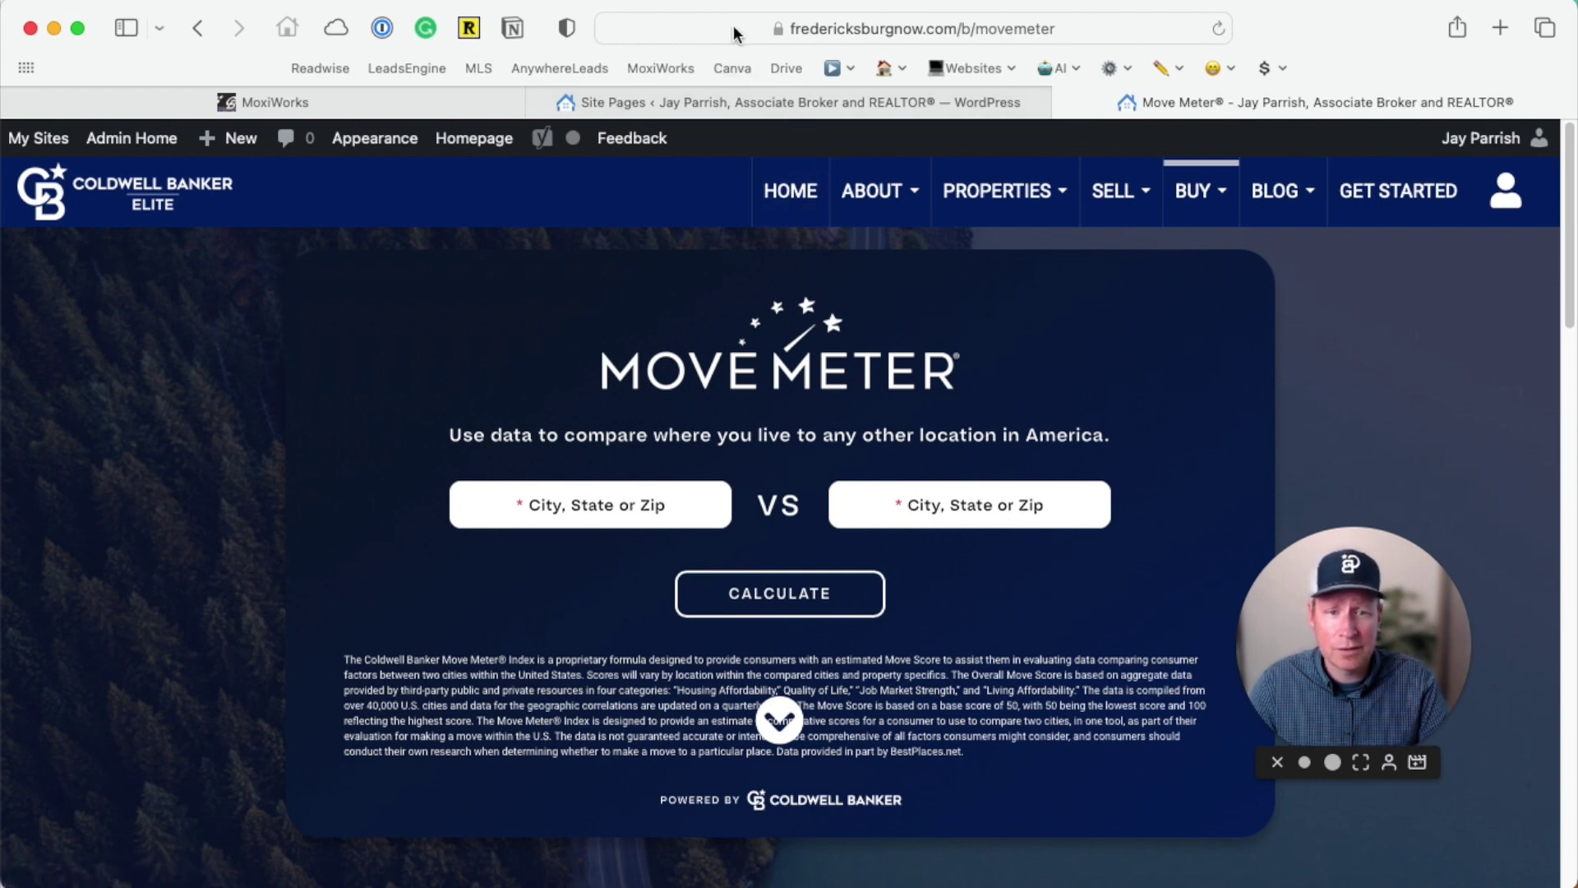
scroll(821, 408, "down", 3)
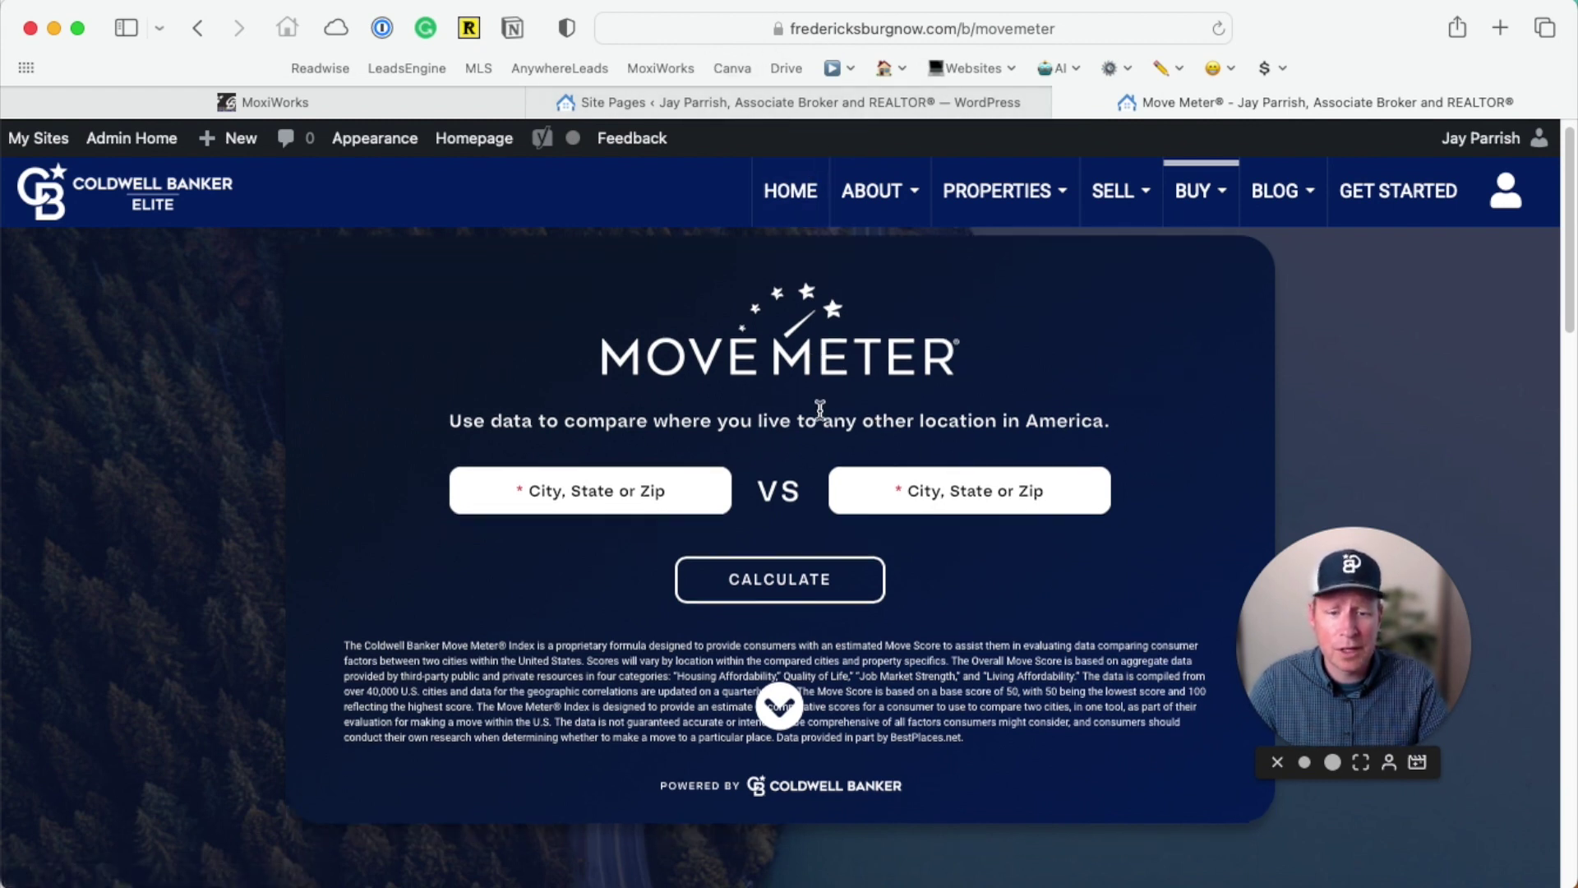
scroll(827, 507, "down", 5)
scroll(931, 510, "up", 6)
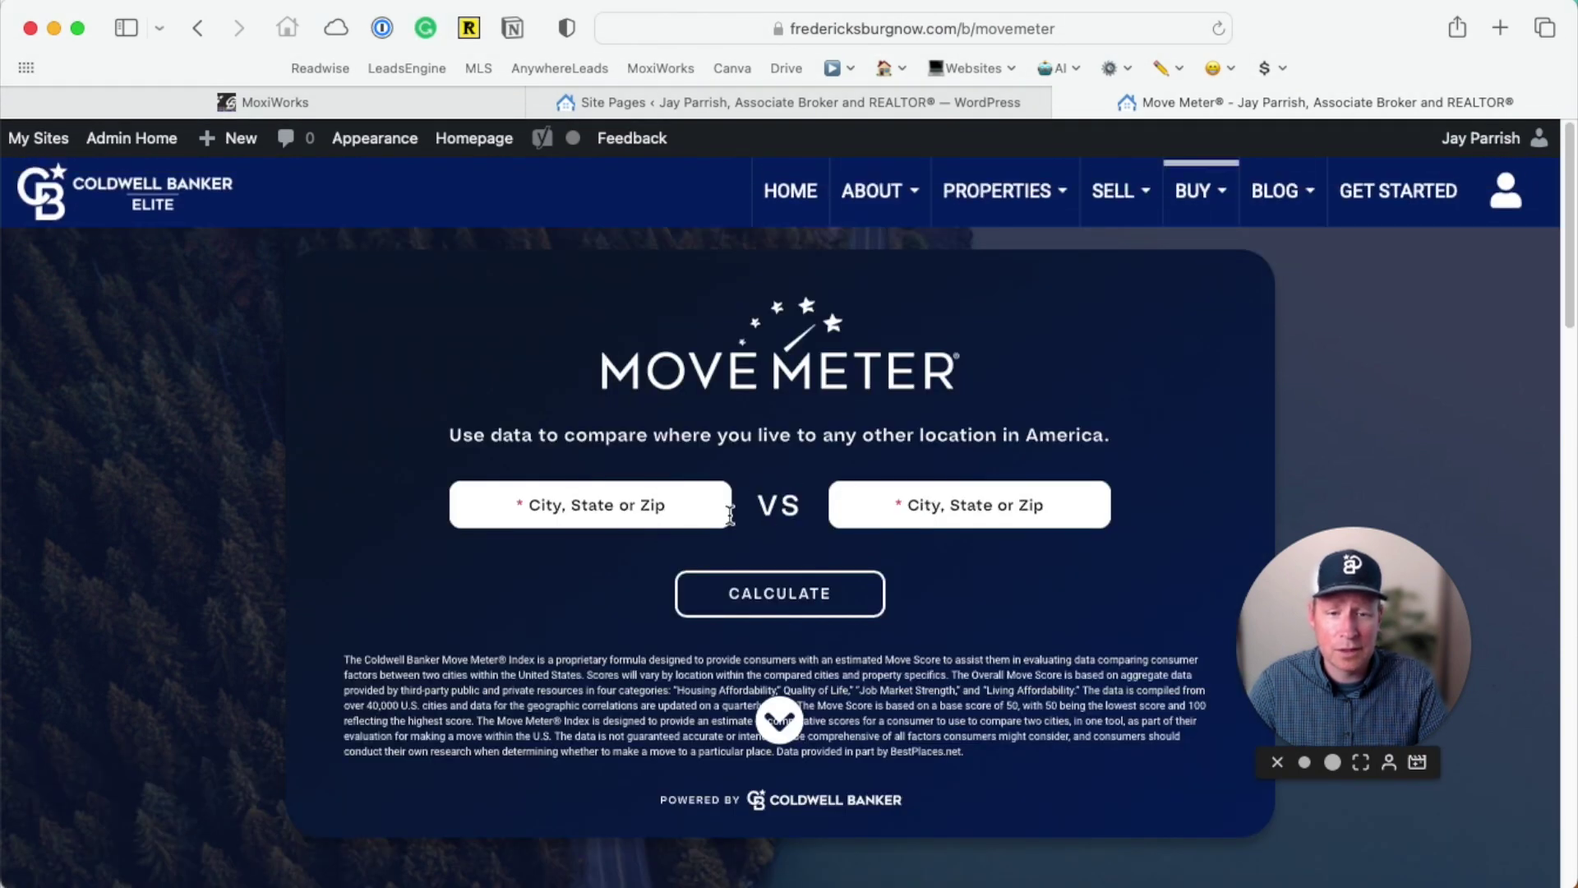
scroll(527, 554, "down", 10)
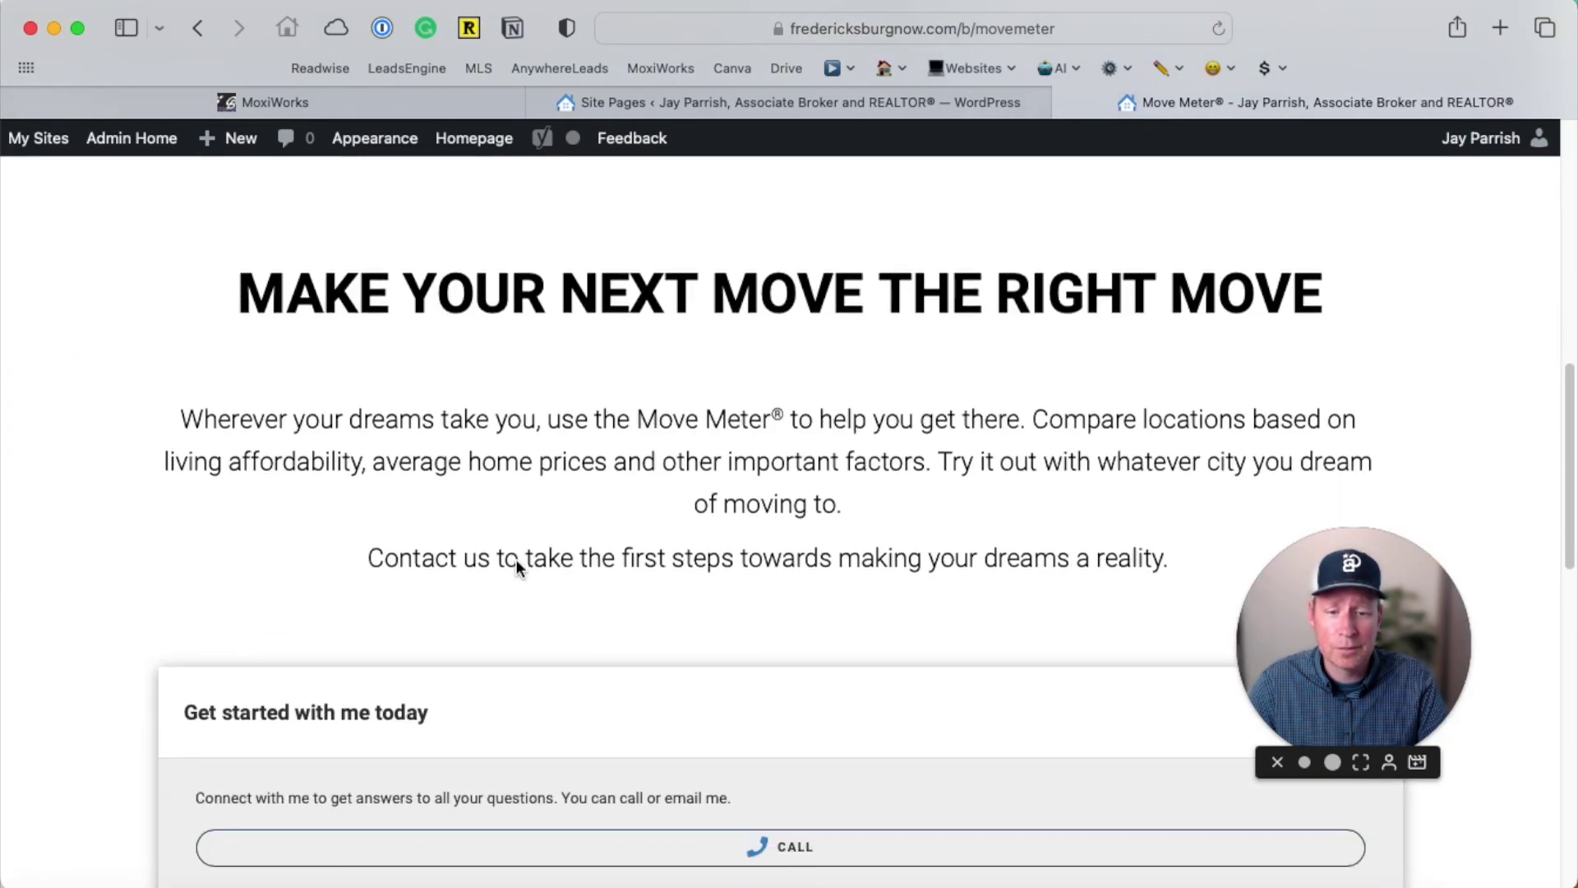
scroll(516, 558, "down", 5)
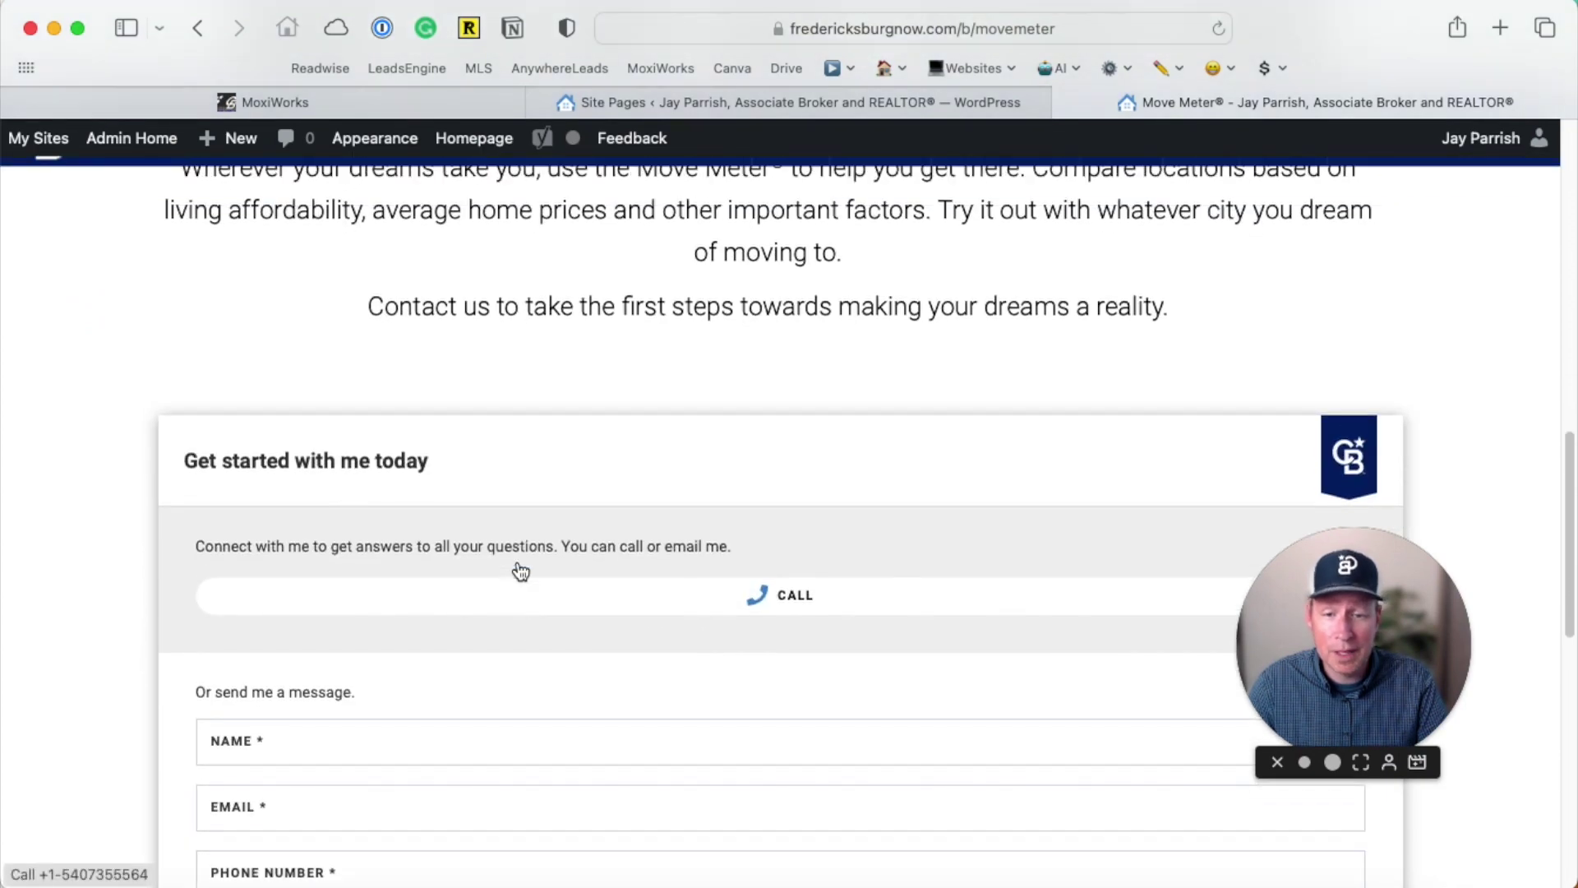
scroll(520, 567, "up", 5)
scroll(622, 534, "up", 2)
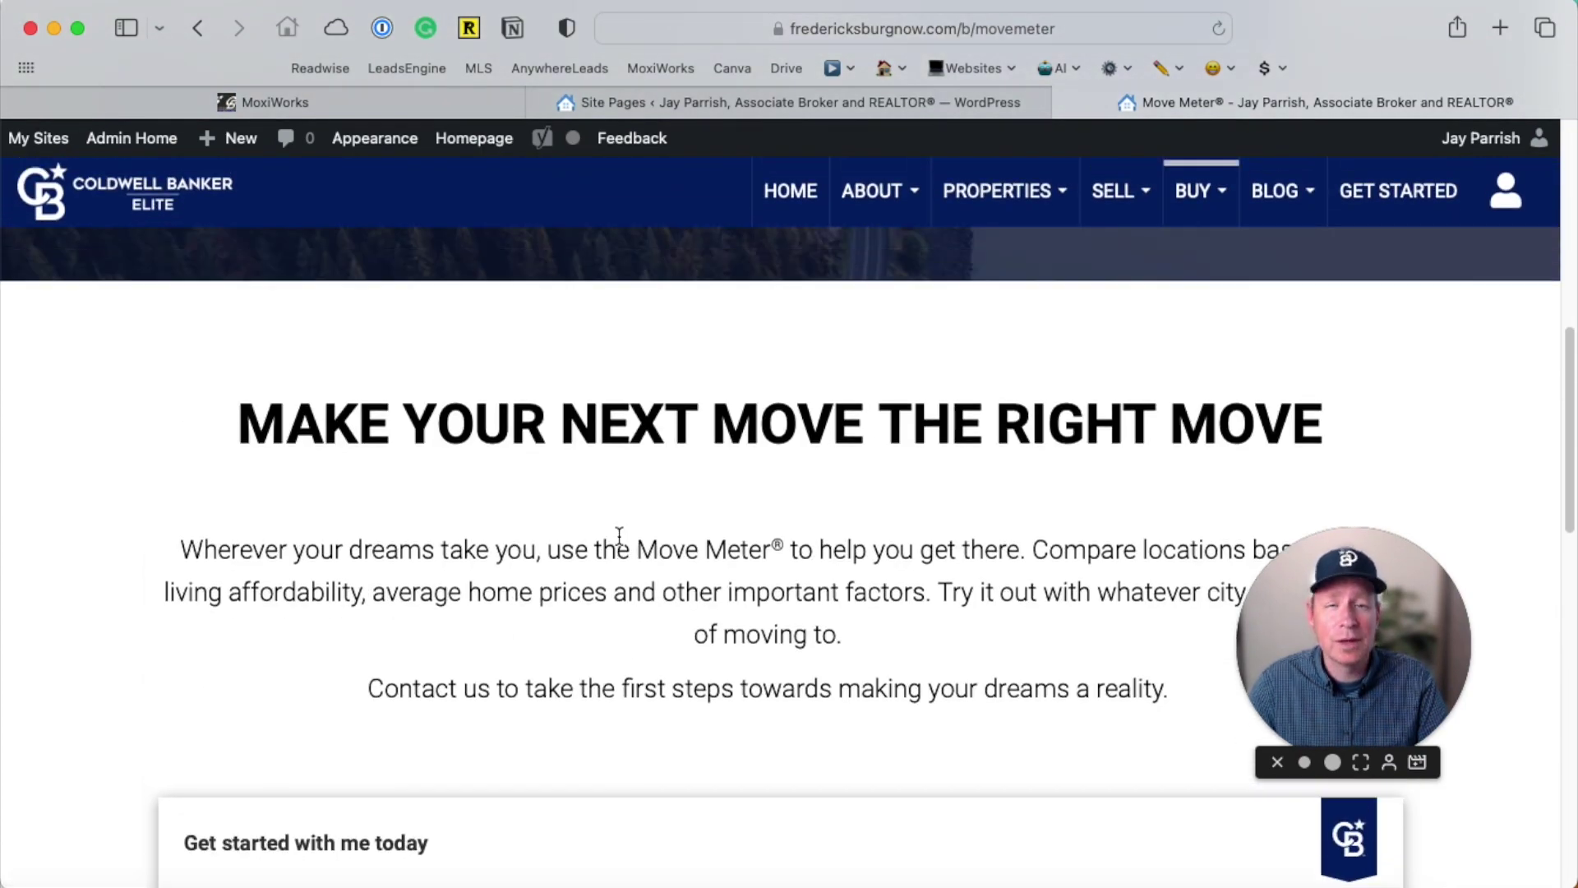
scroll(799, 457, "down", 10)
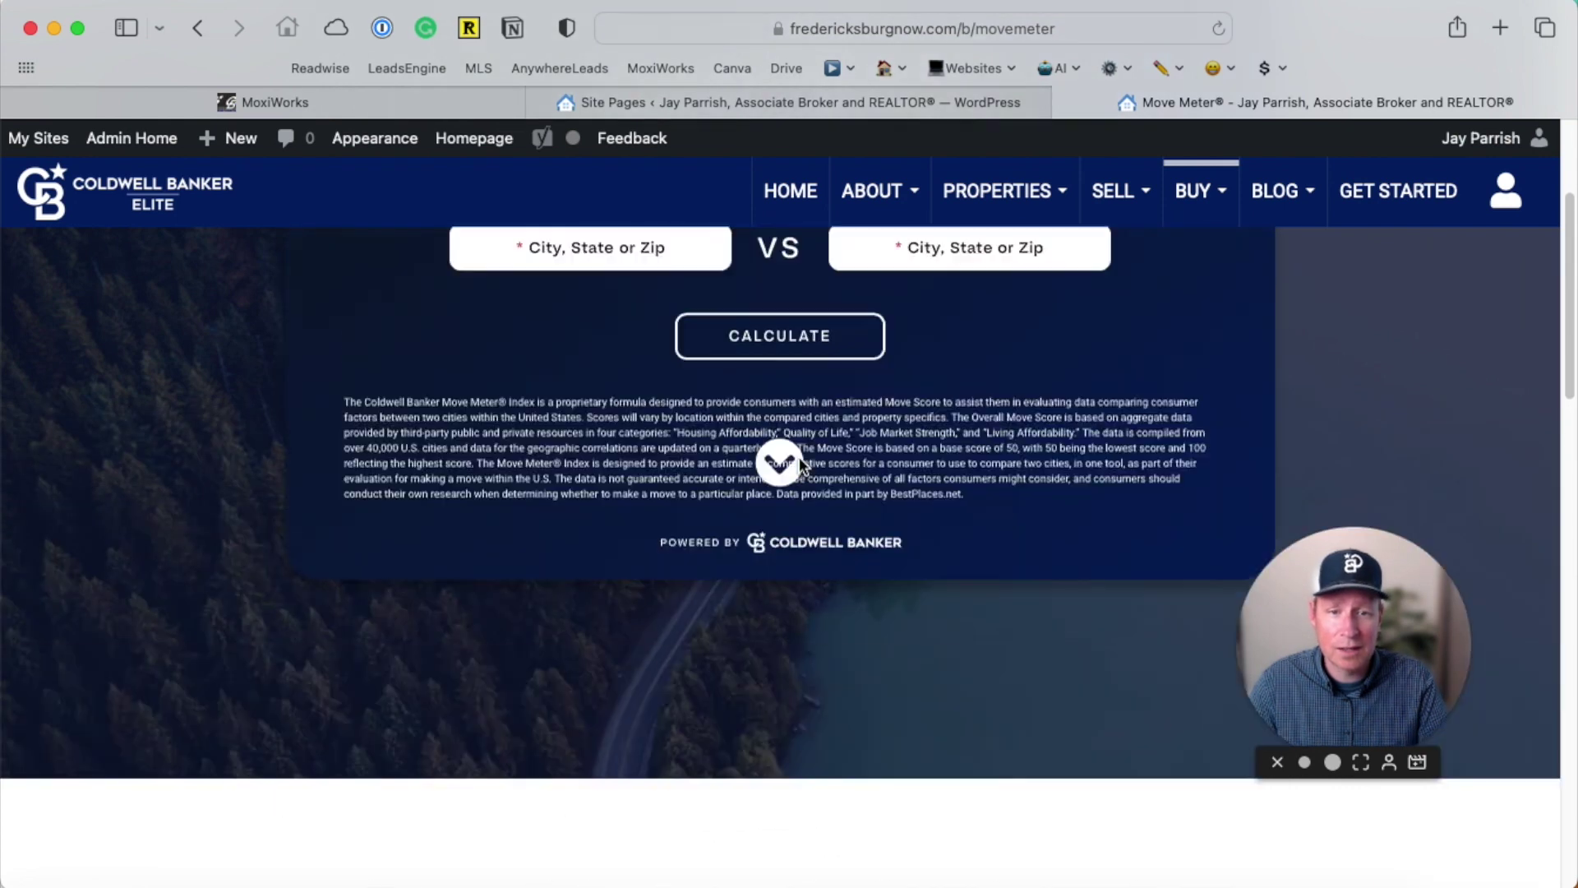
scroll(768, 473, "up", 3)
scroll(765, 473, "down", 10)
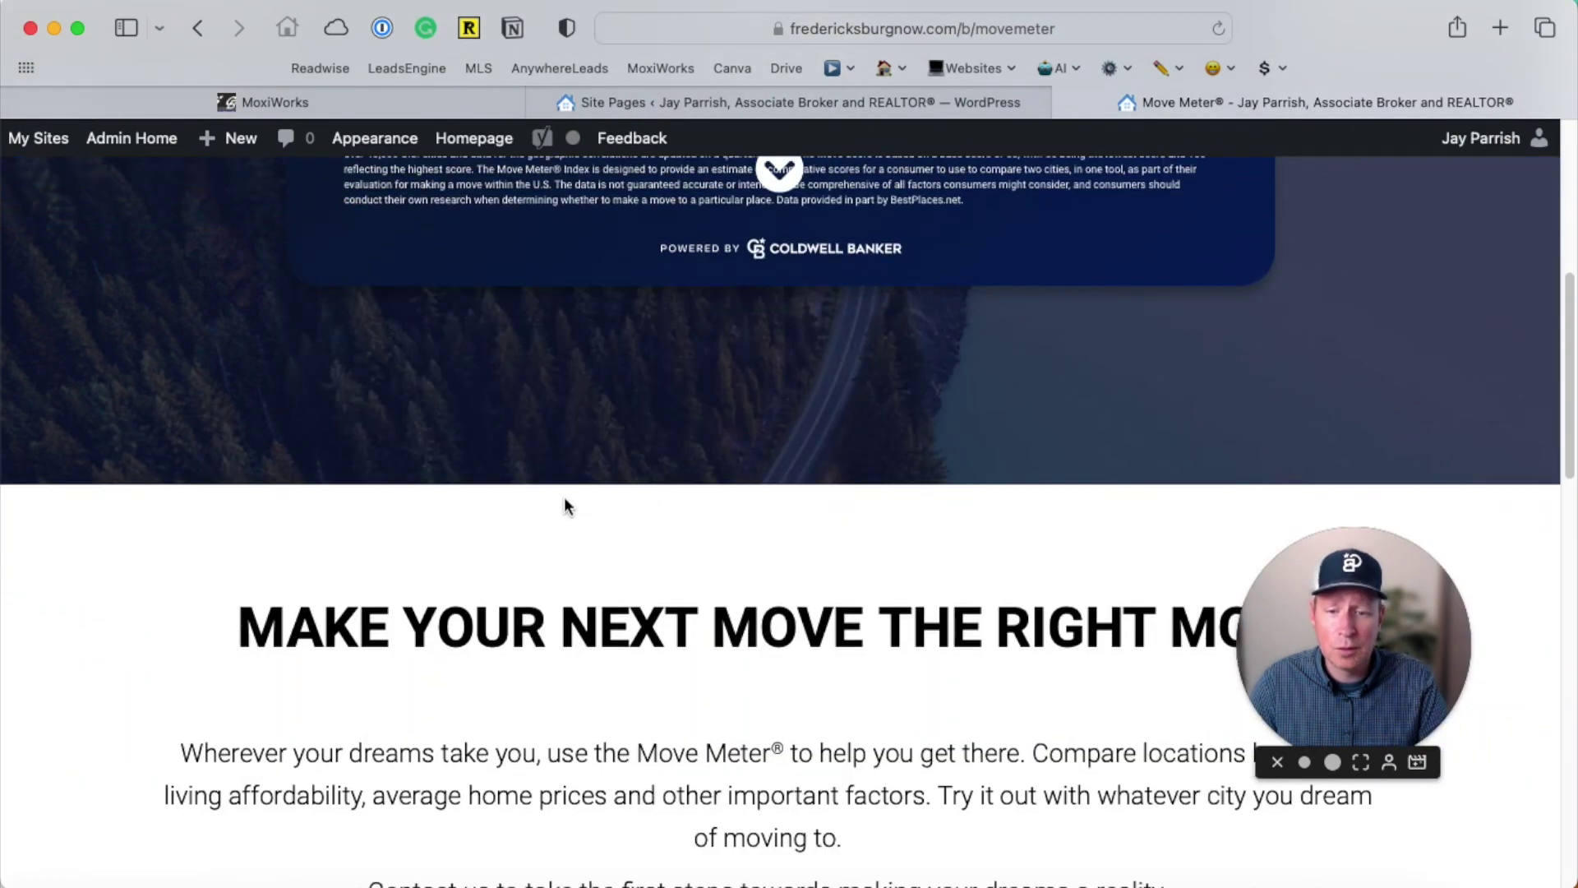
scroll(802, 606, "down", 5)
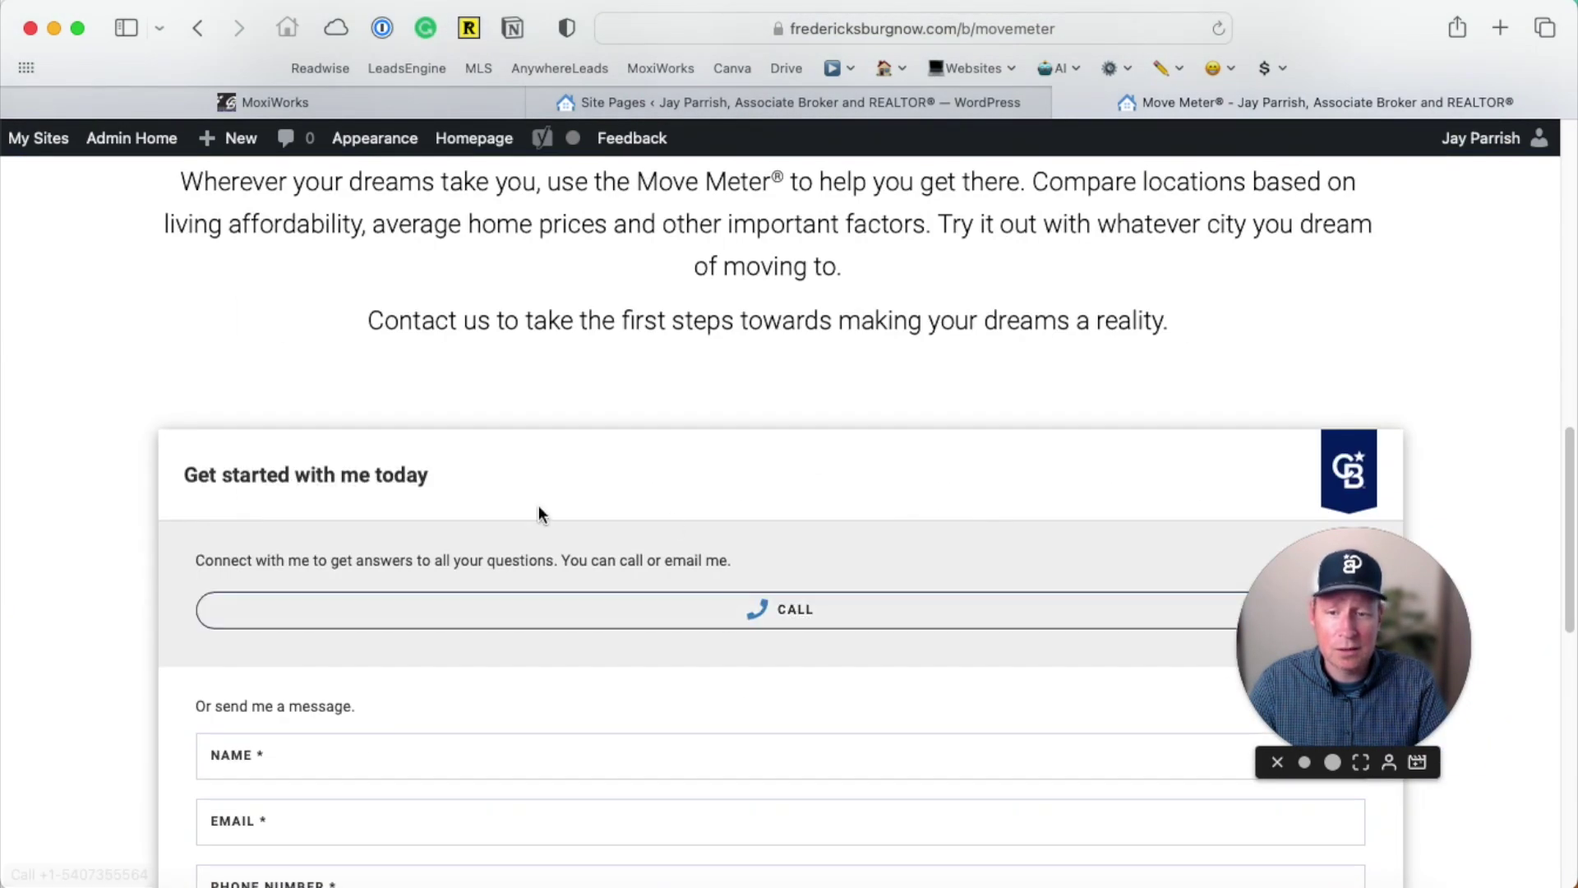
scroll(736, 427, "up", 10)
scroll(736, 427, "up", 3)
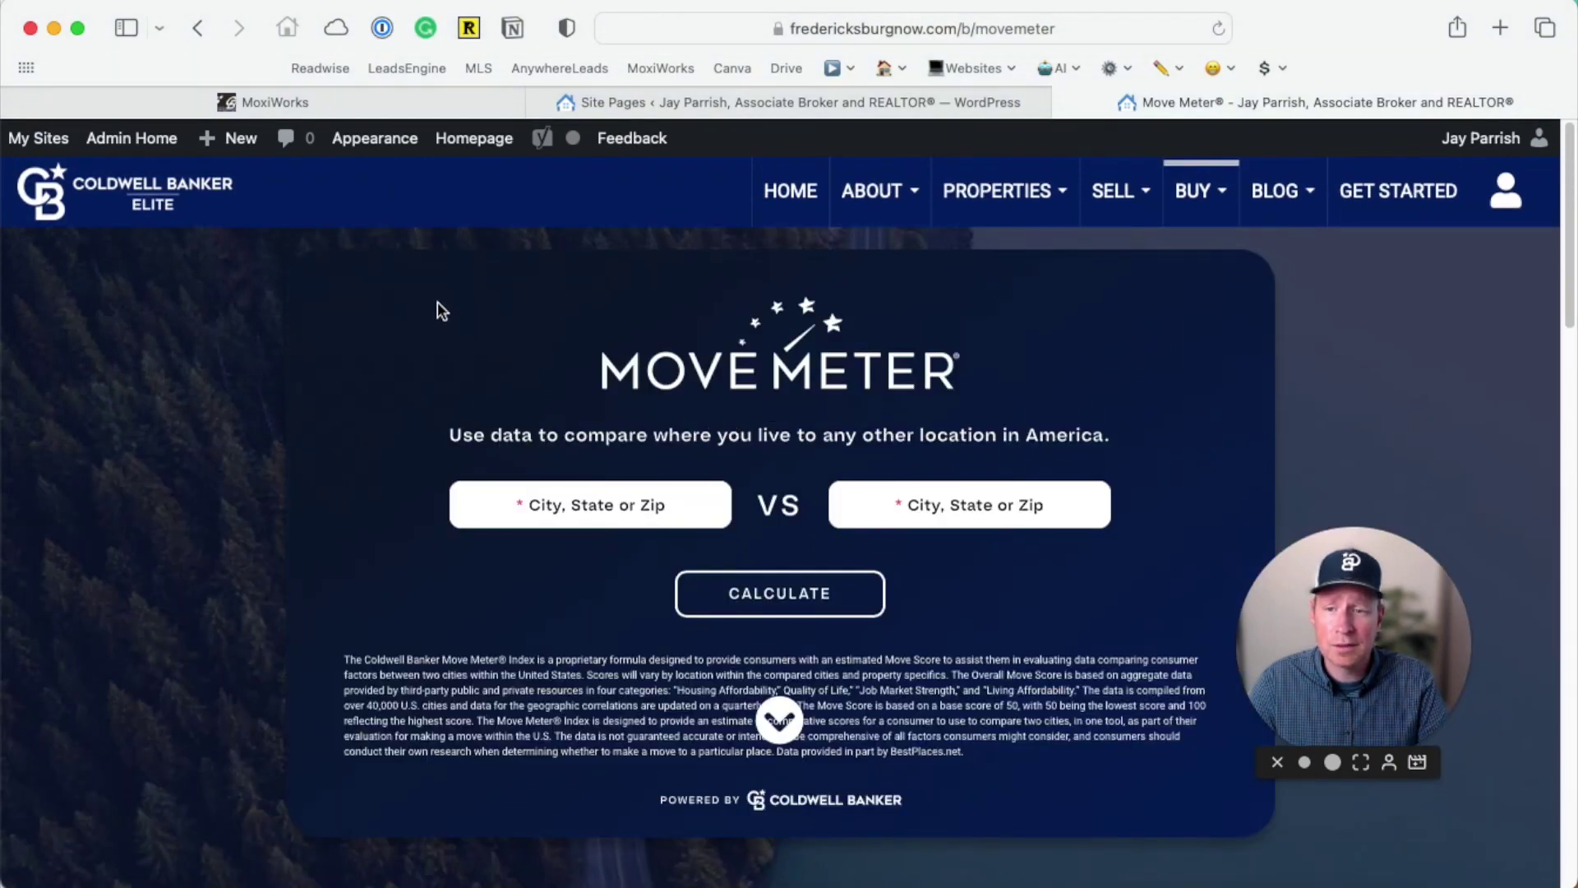
From Admin Home's Site Pages list, add a new Custom Page
left_click(124, 138)
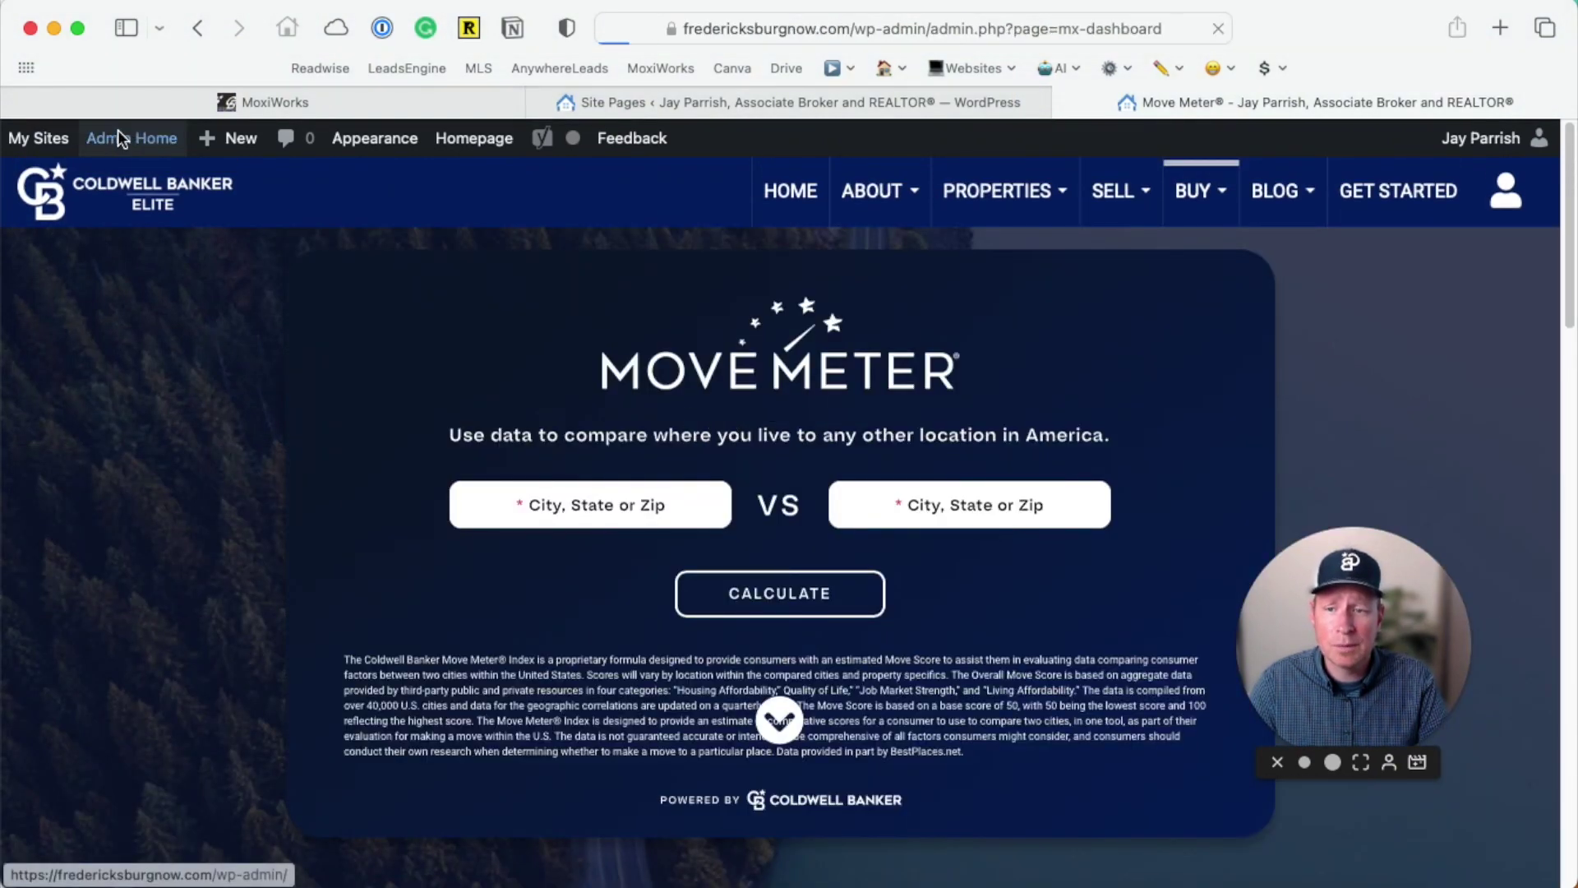
mouse_move(178, 156)
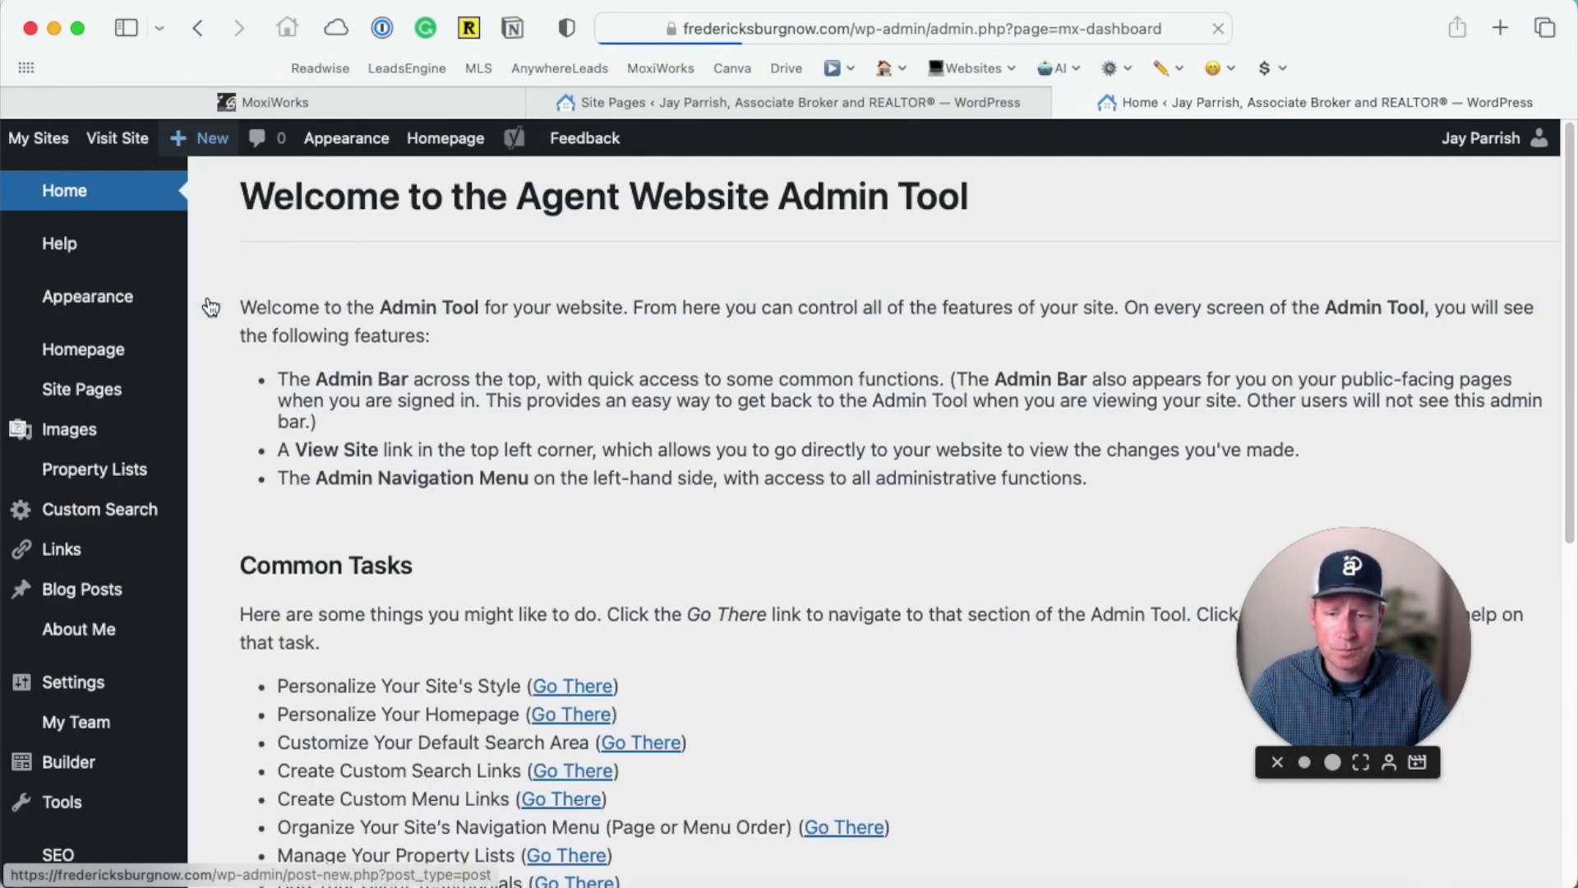
left_click(74, 391)
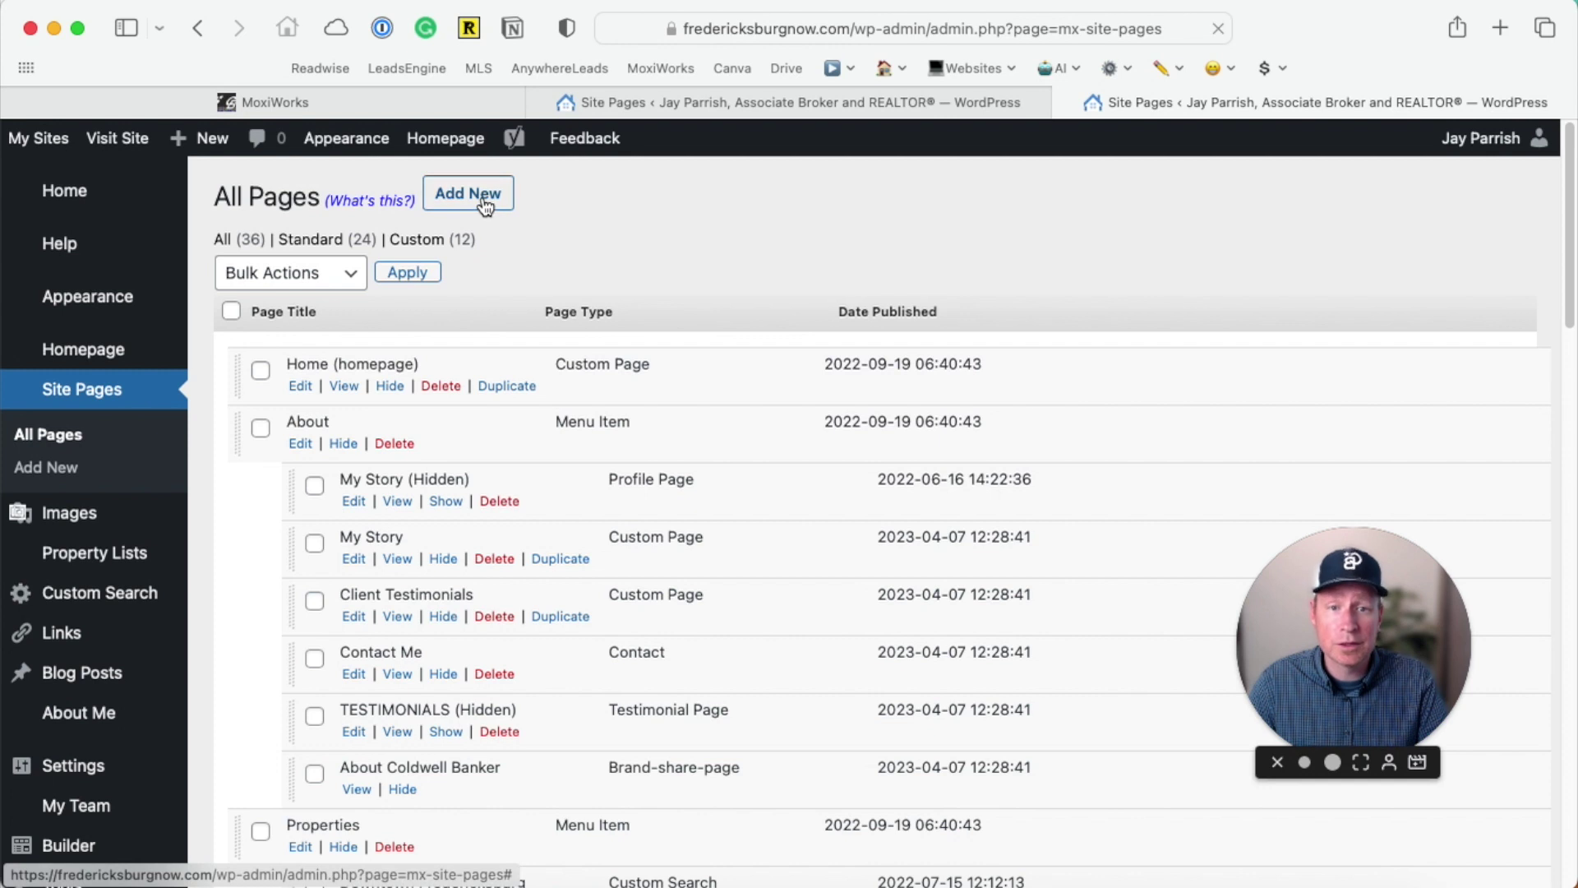
left_click(485, 199)
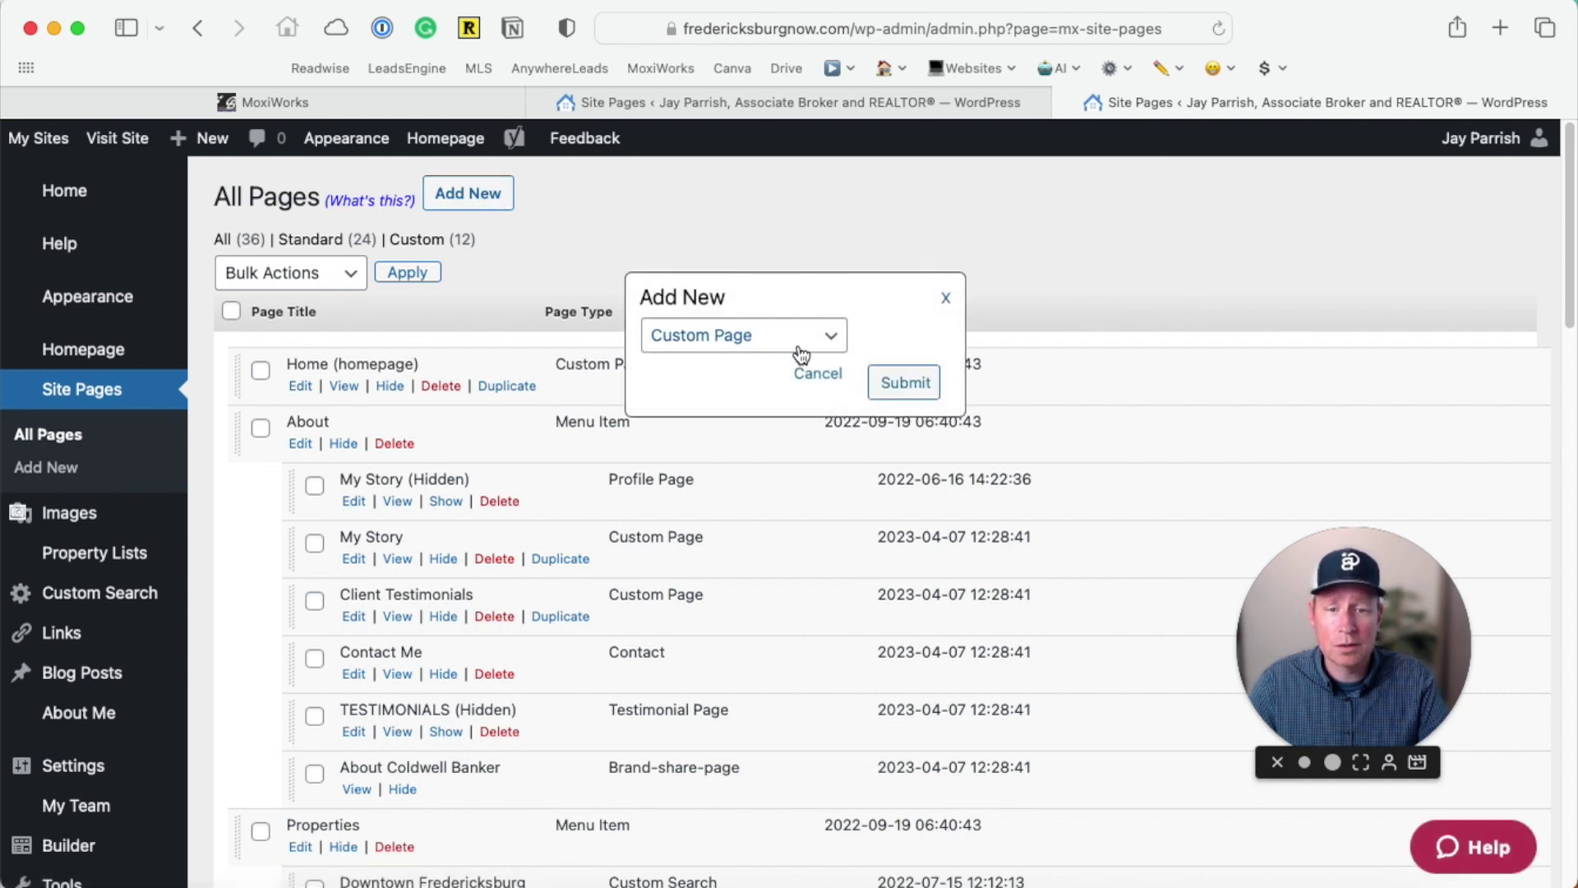
left_click(899, 384)
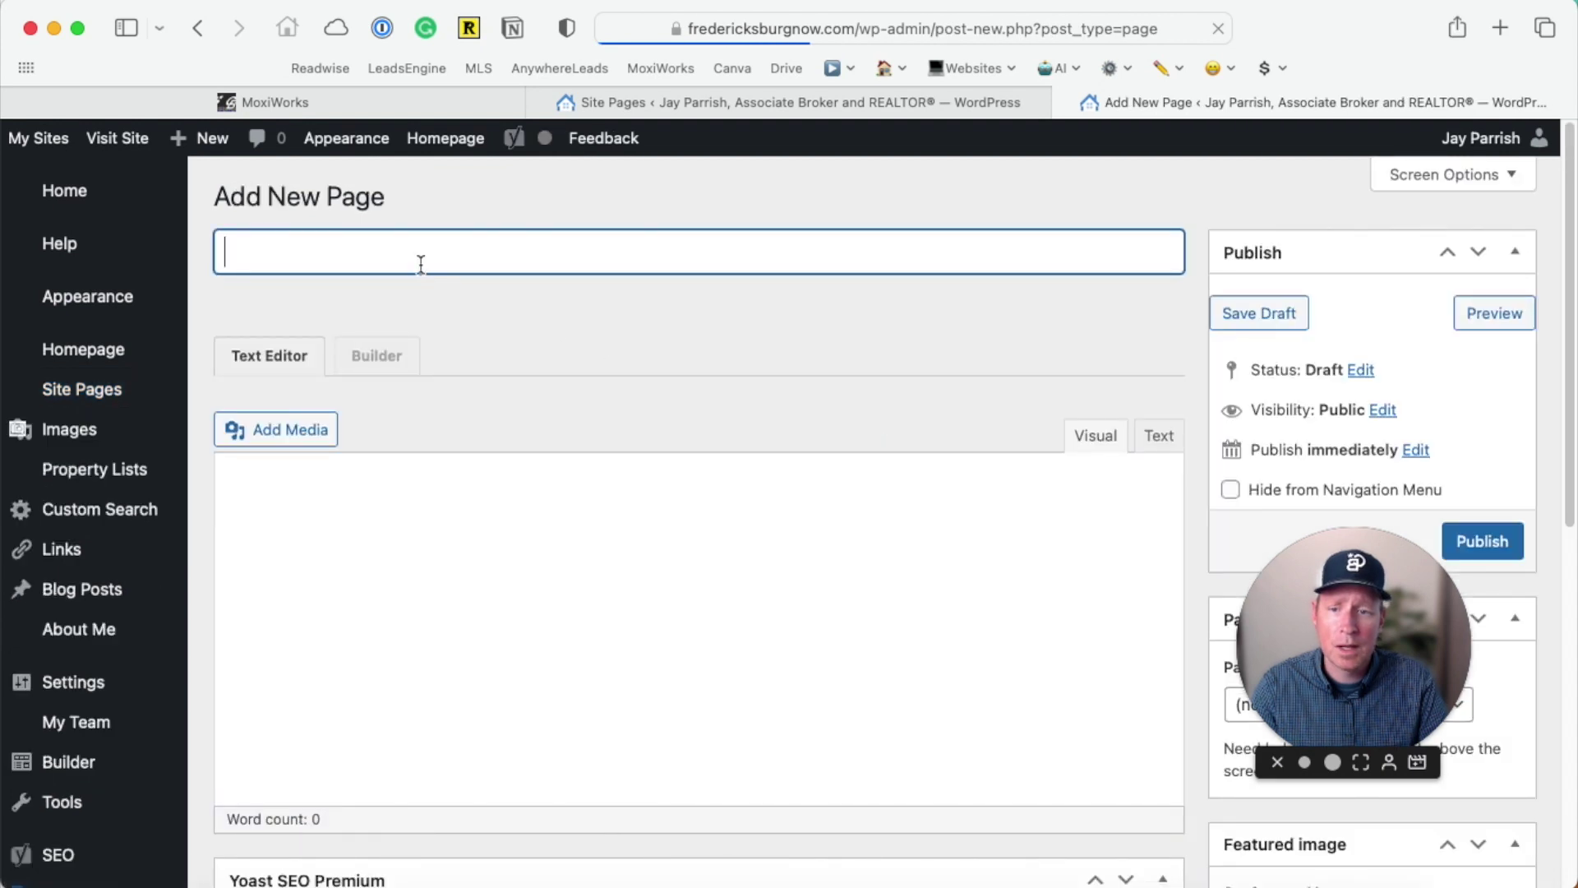
Title the page 'Move Meter 2' and launch it in the Builder, leaving the editor
type("Move Meter 2")
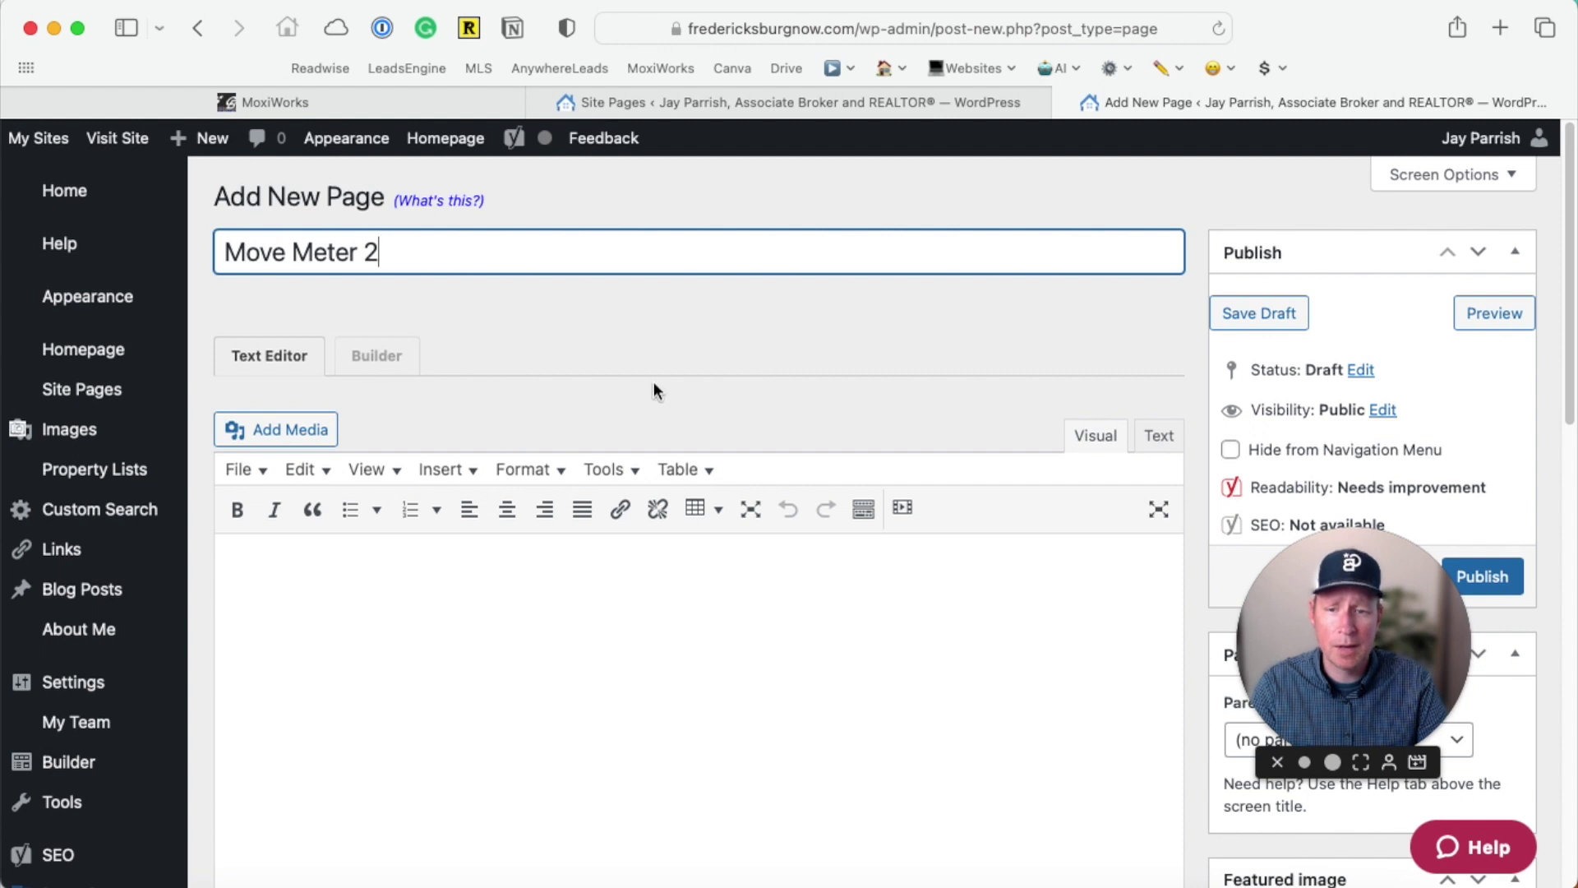
left_click(380, 359)
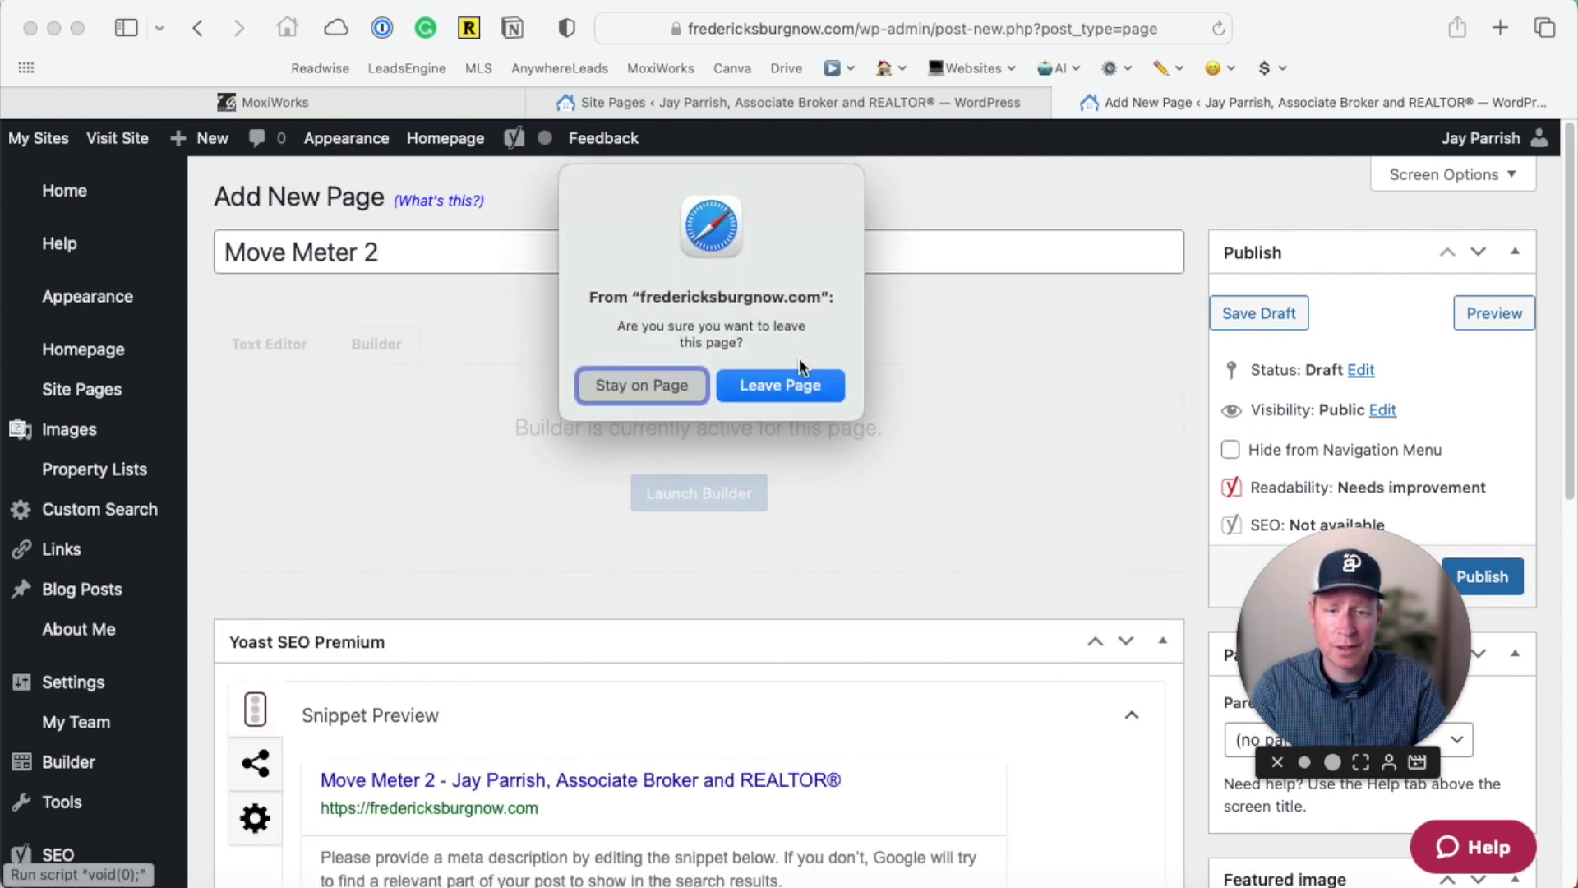
left_click(783, 385)
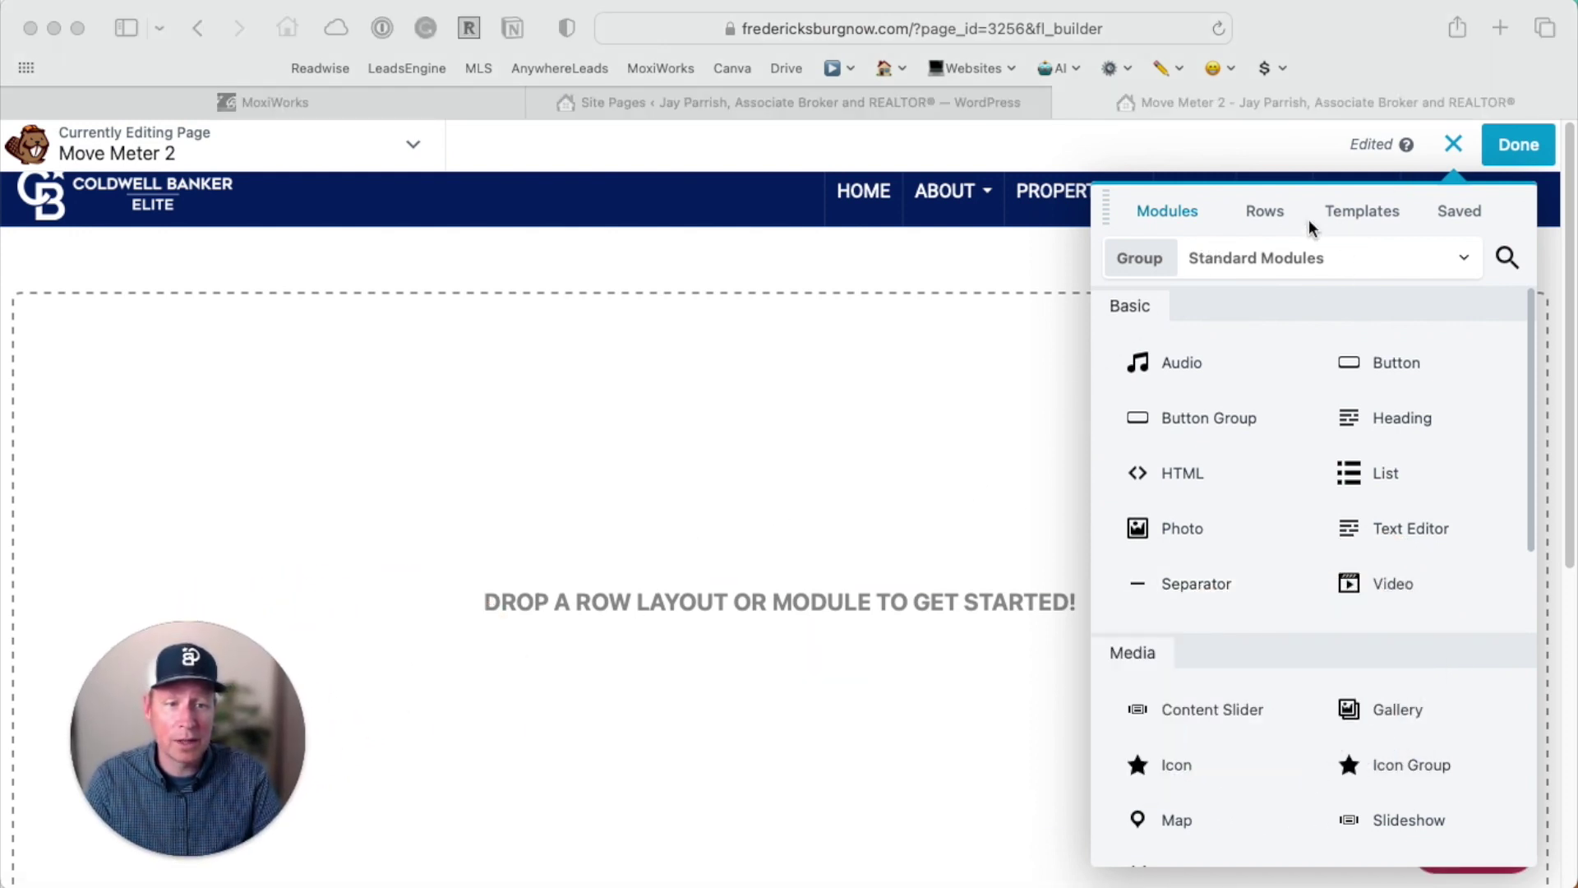
Show the Brand Templates group in the page builder's templates panel
left_click(1365, 217)
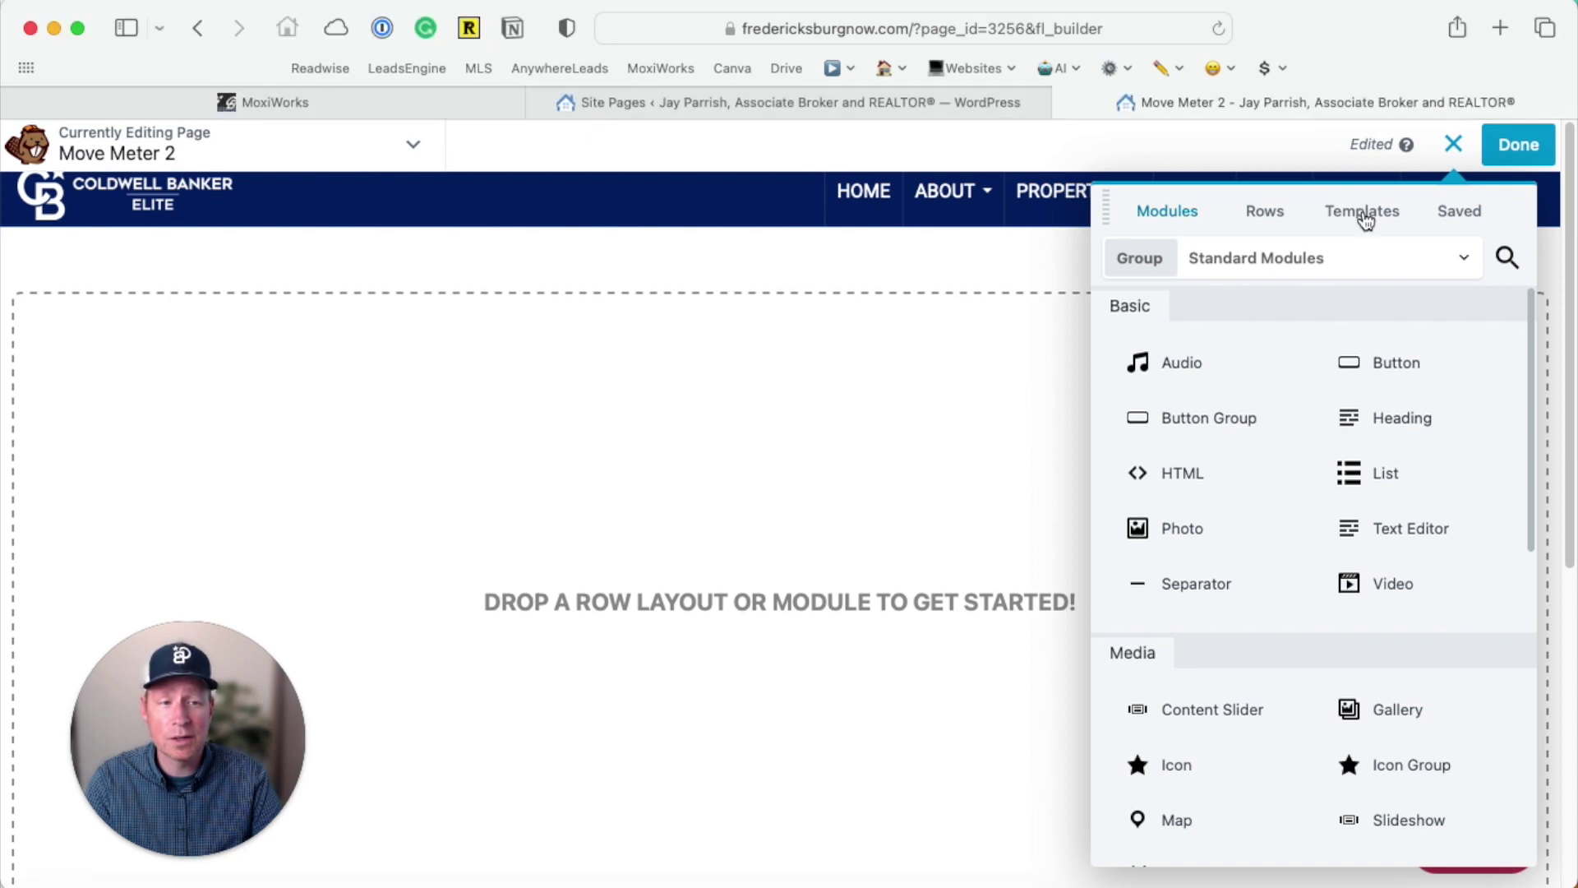
left_click(1365, 218)
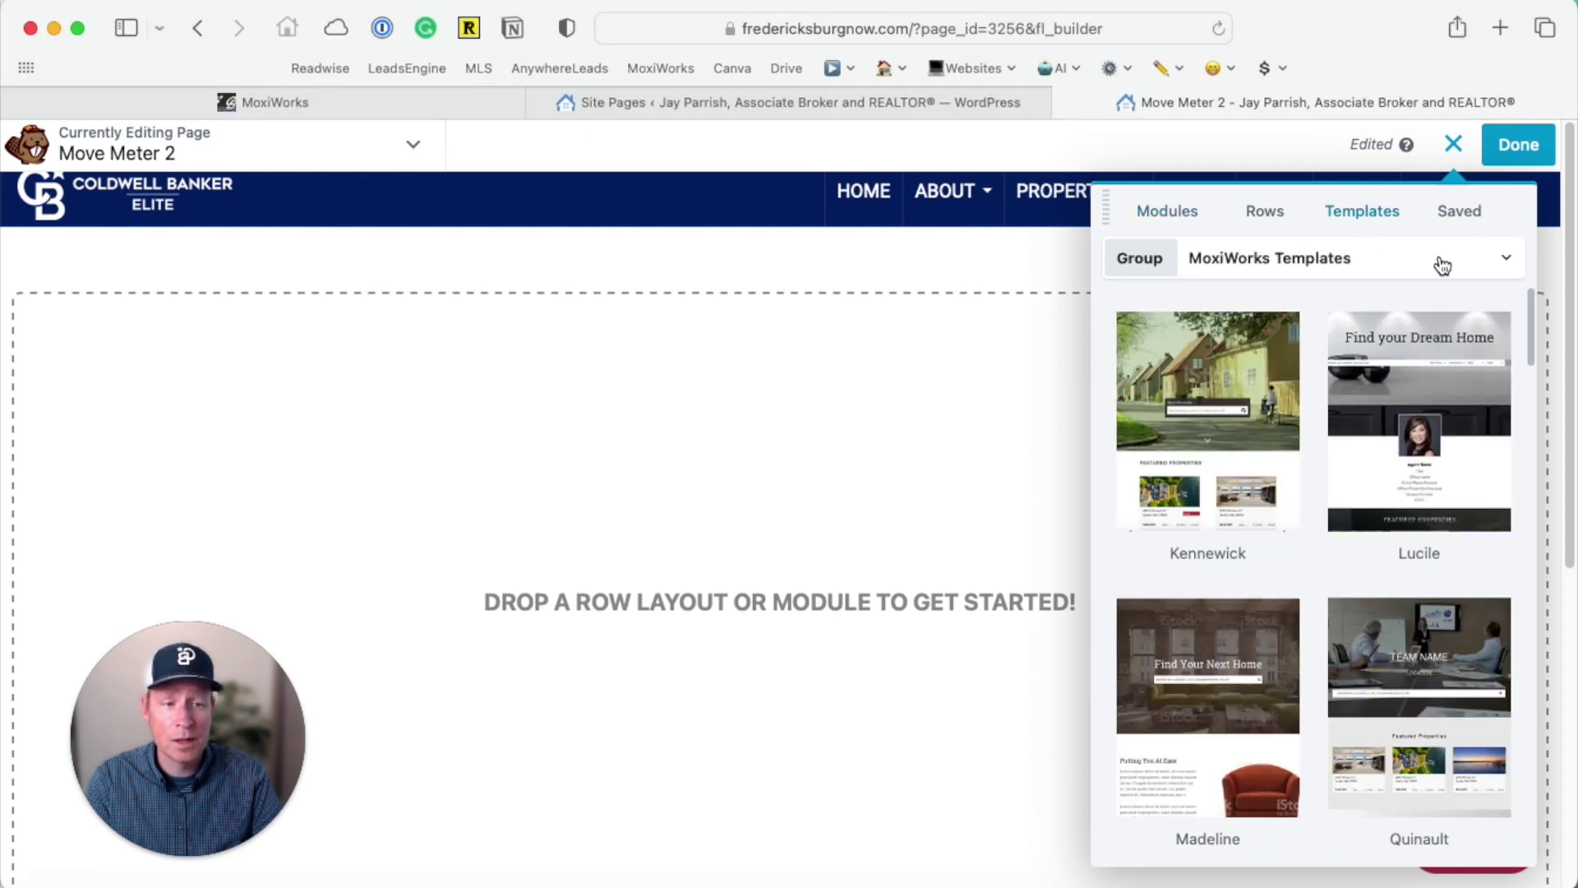
left_click(1504, 259)
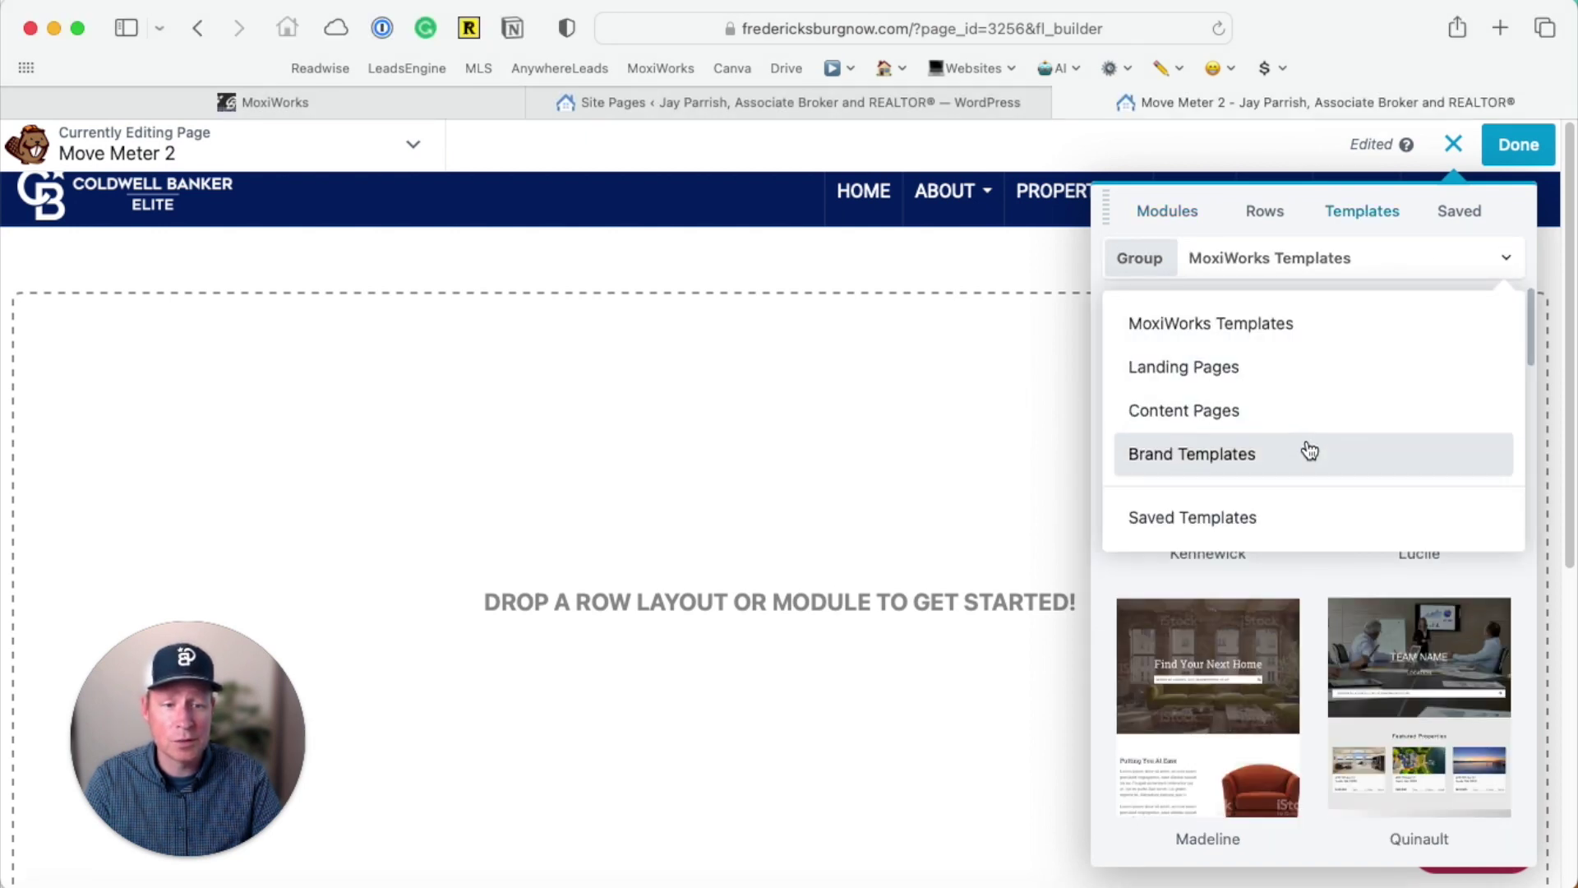
left_click(1297, 465)
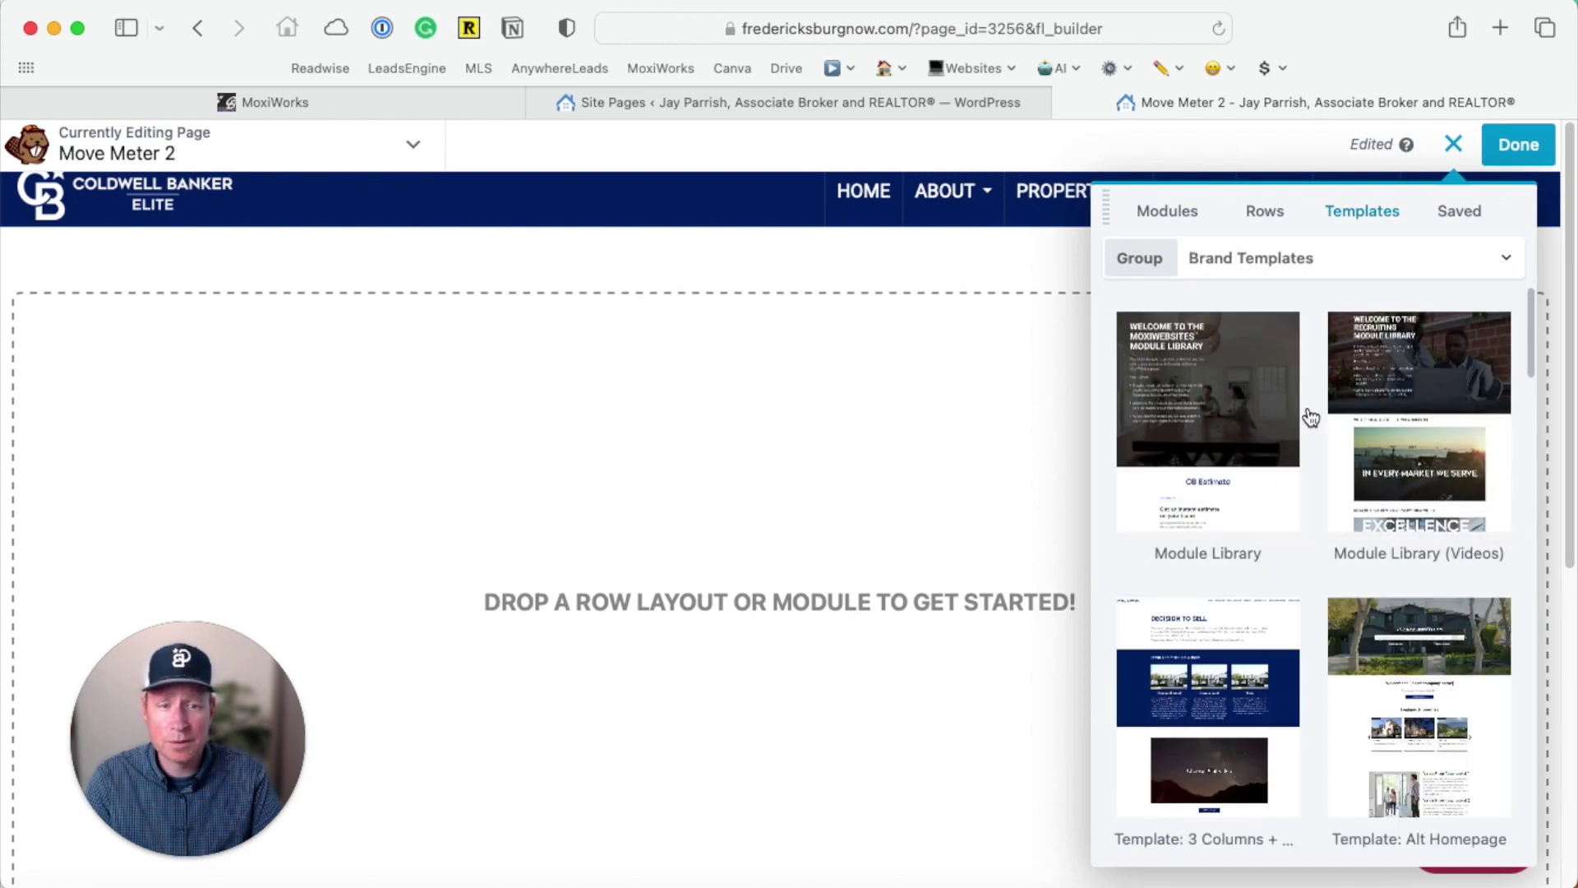
Apply the CB Estimate 2 brand template to the page
scroll(1311, 421, "down", 1)
scroll(1315, 425, "down", 4)
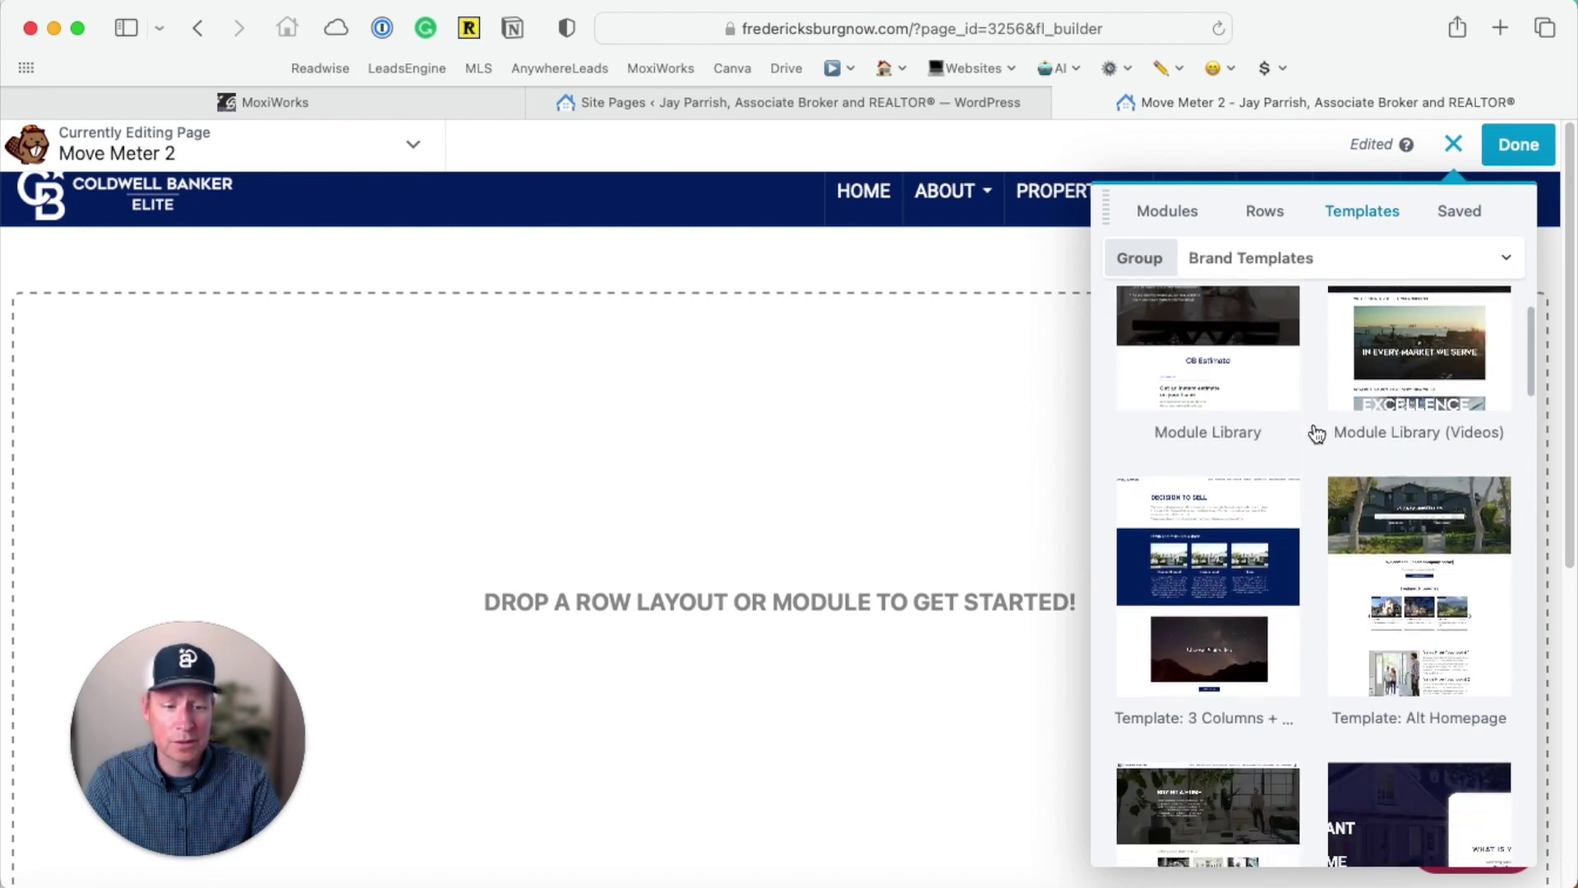
scroll(1315, 469, "down", 4)
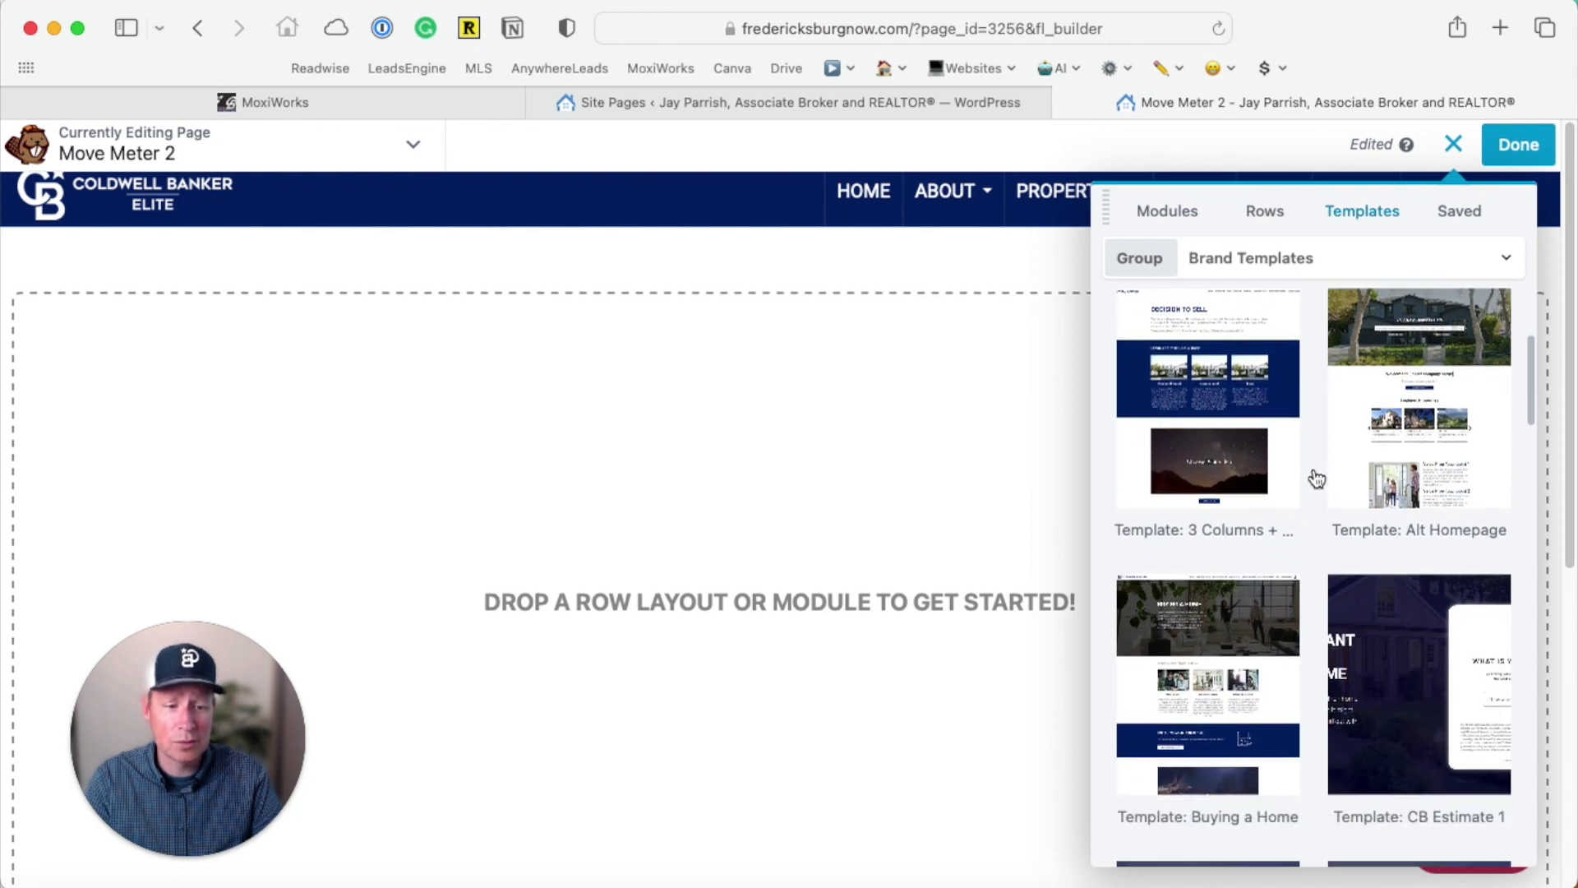
scroll(1315, 485, "down", 3)
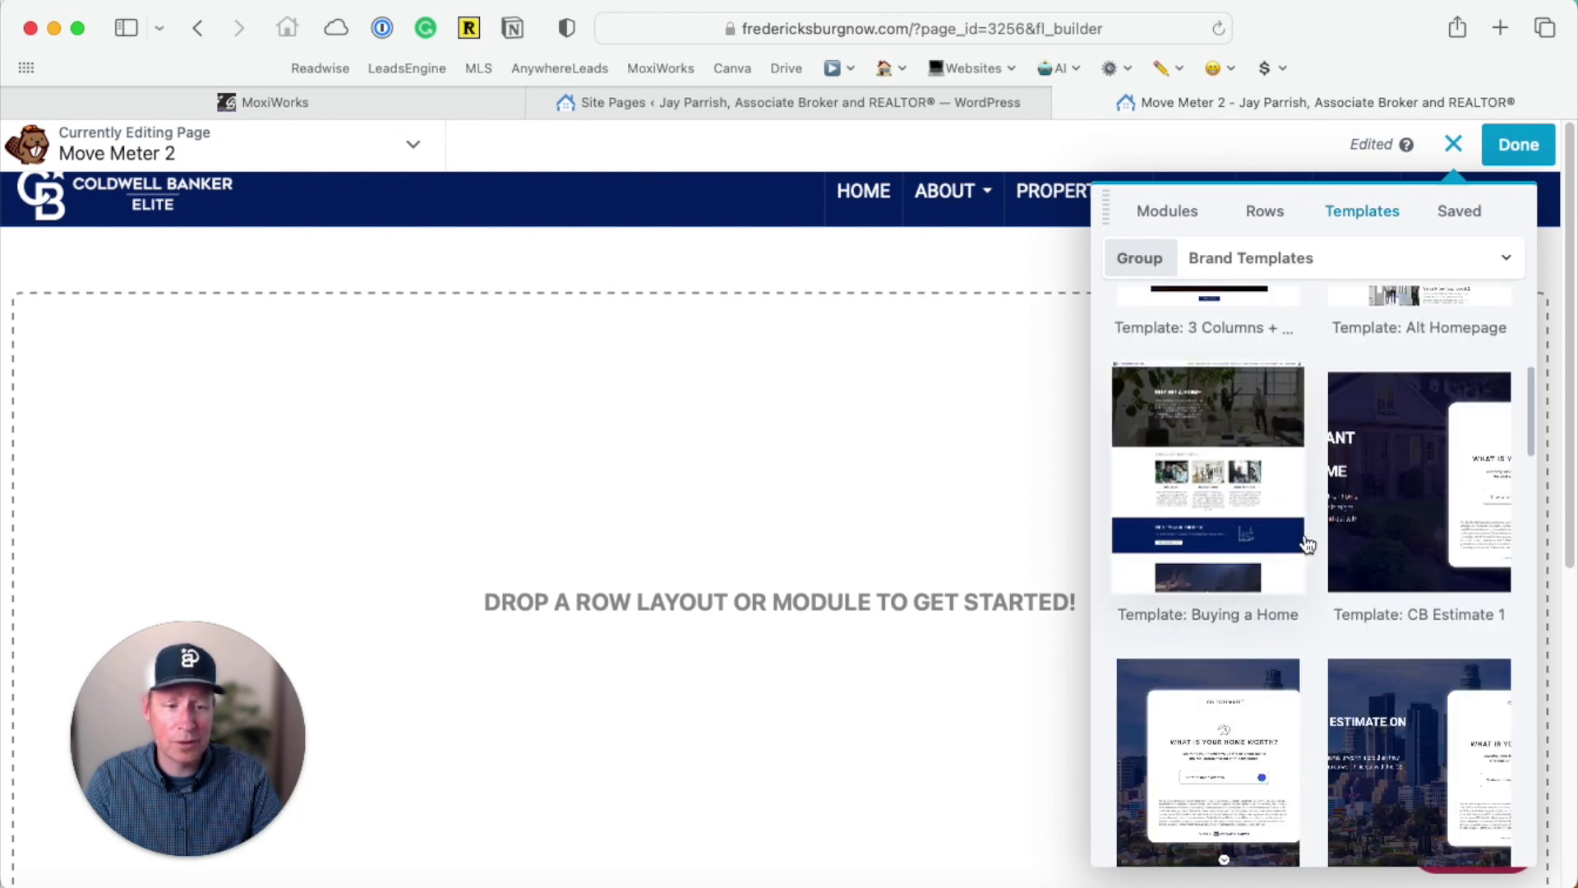
scroll(1308, 600, "down", 1)
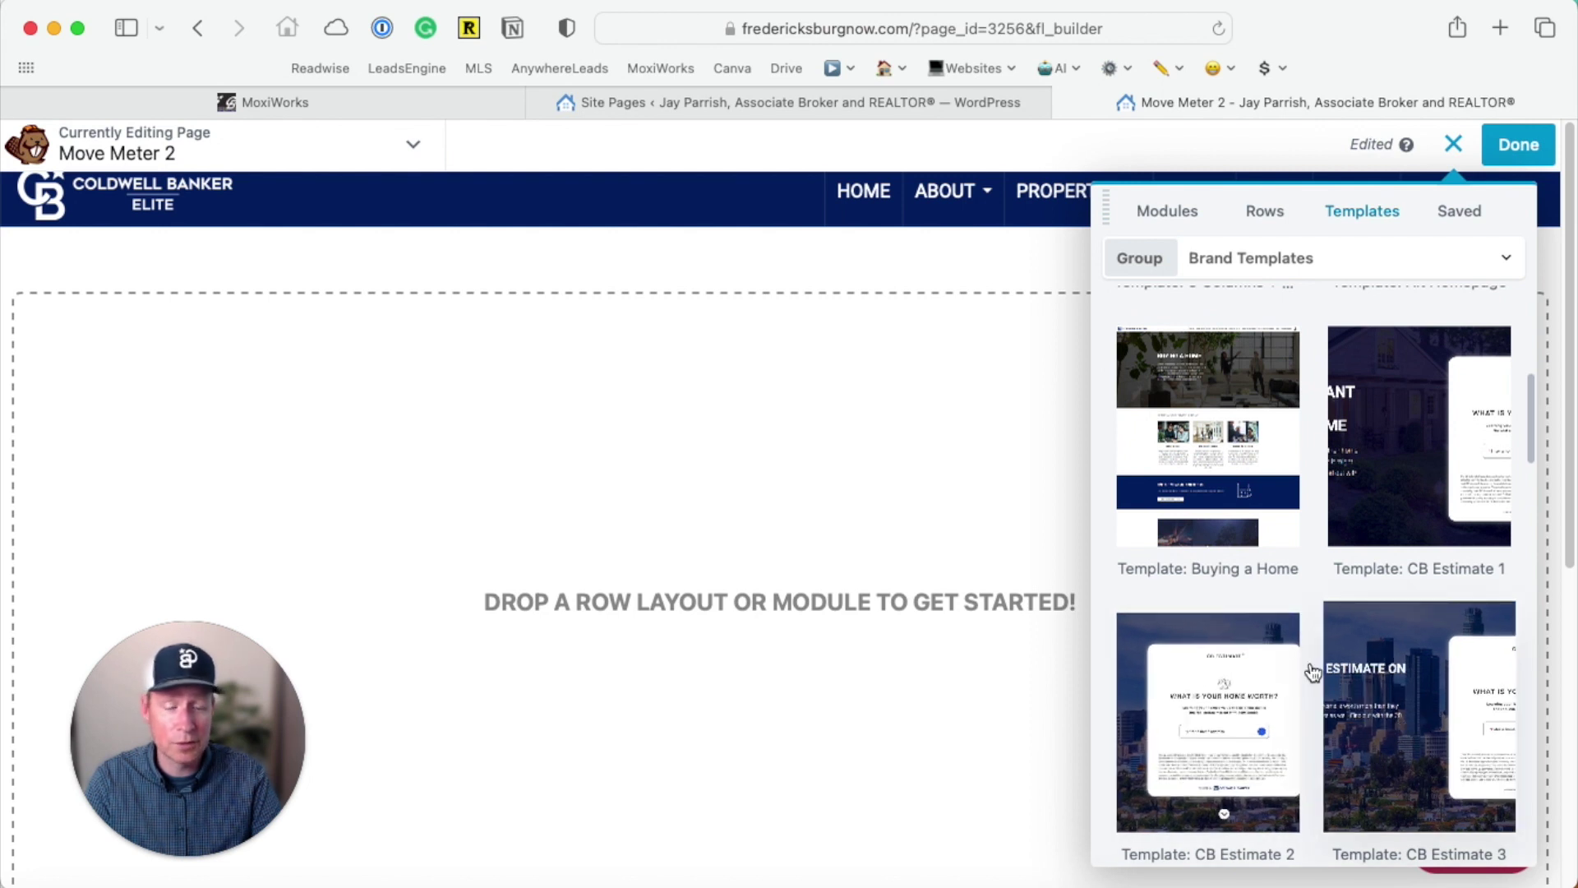
scroll(1327, 602, "down", 1)
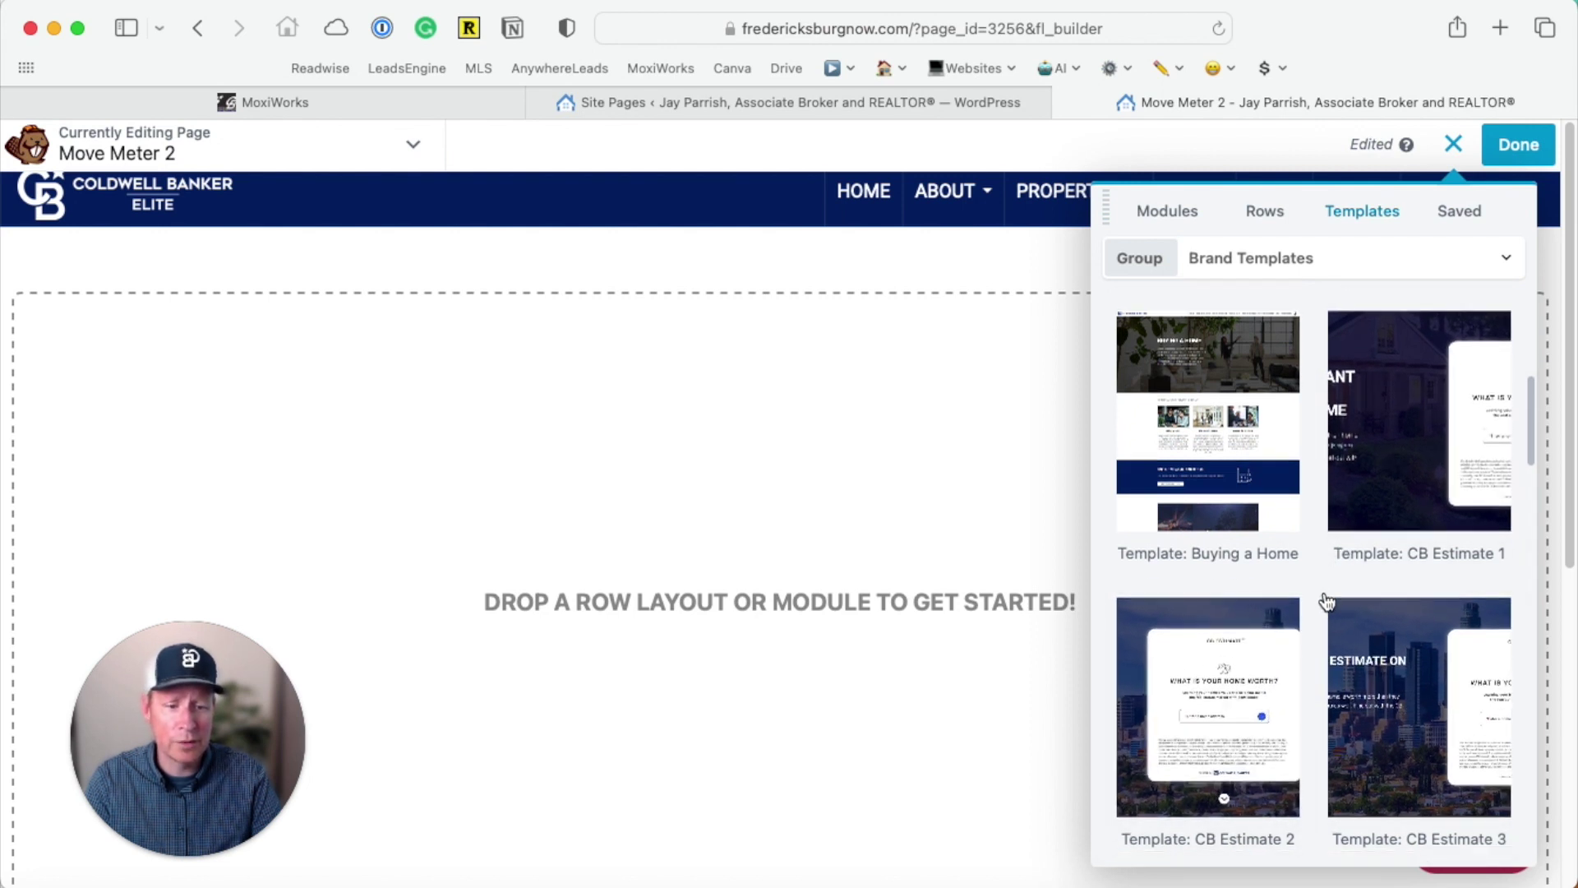
scroll(1325, 605, "down", 2)
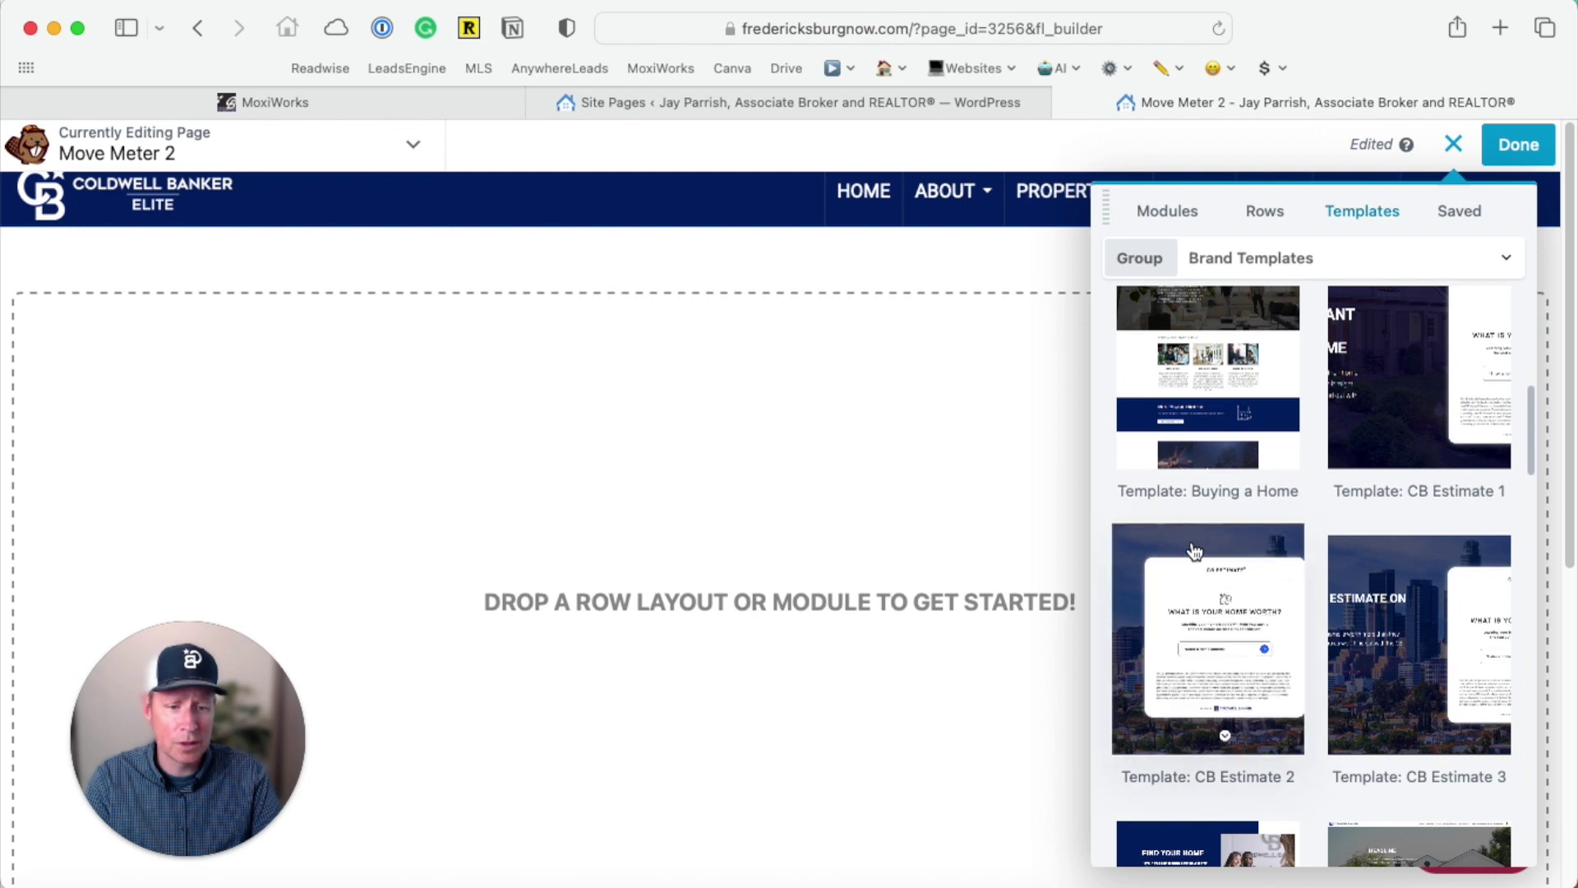
left_click(1146, 555)
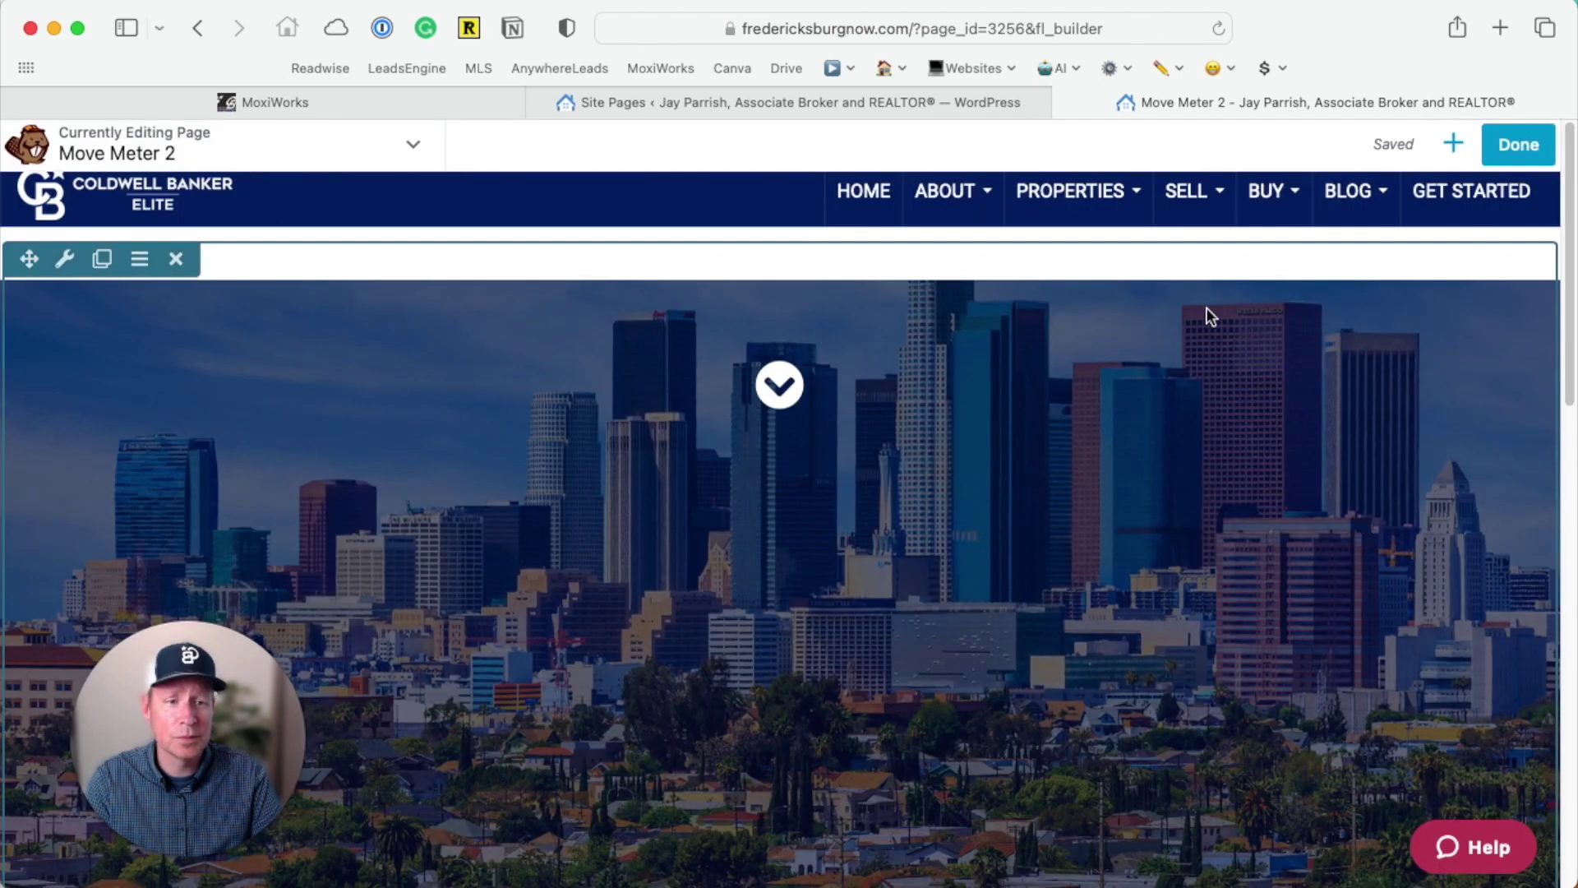
left_click(1455, 146)
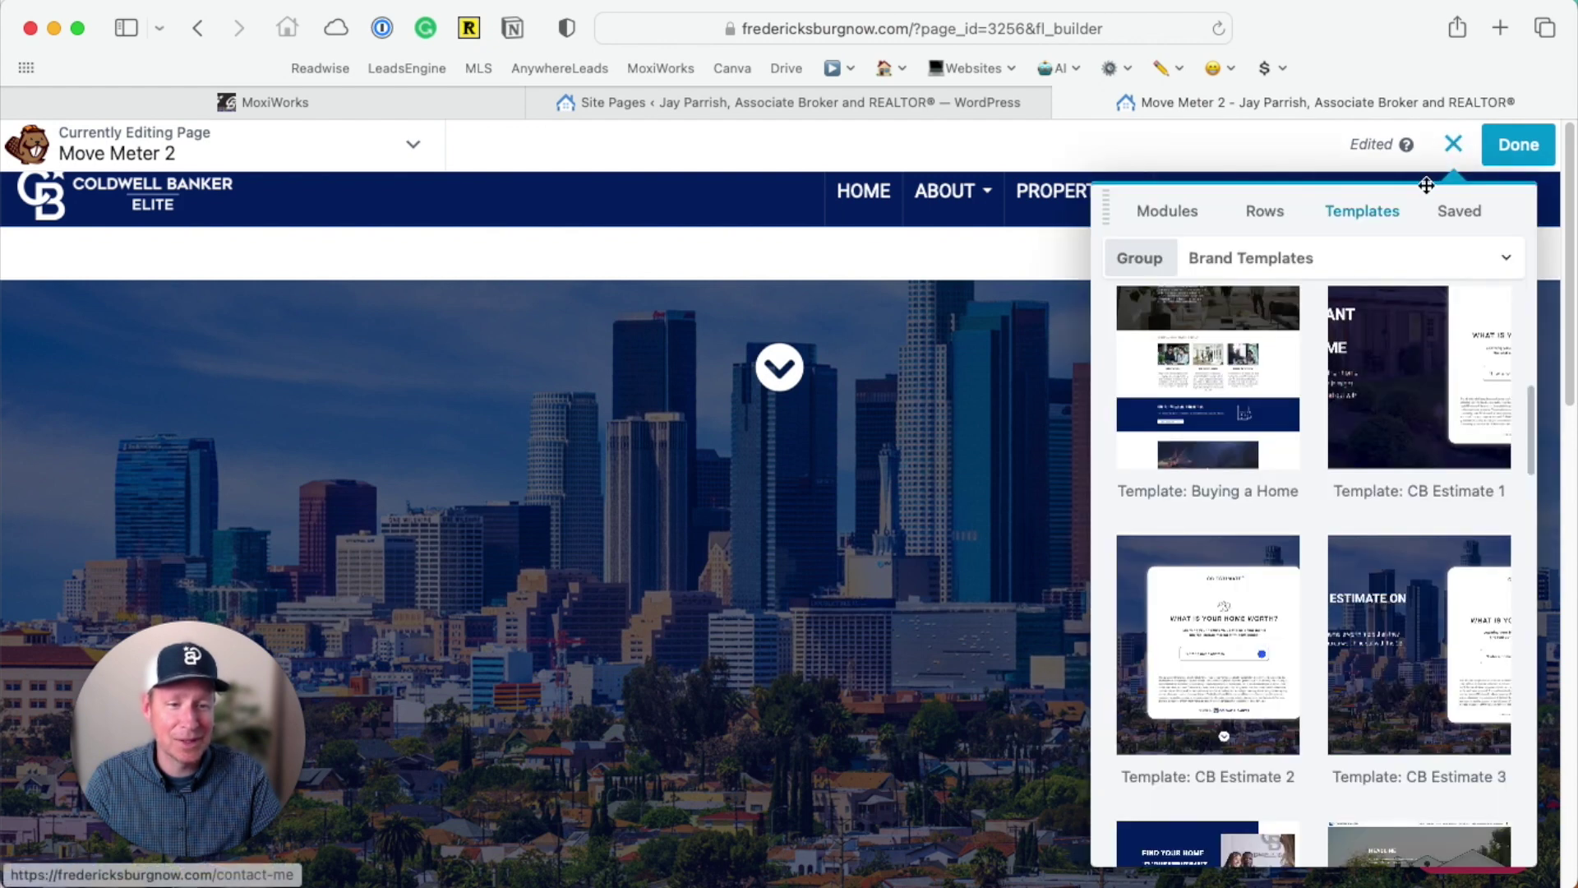
Apply Template: Move Meter 2 from the Group list, replacing the existing layout
left_click(1499, 262)
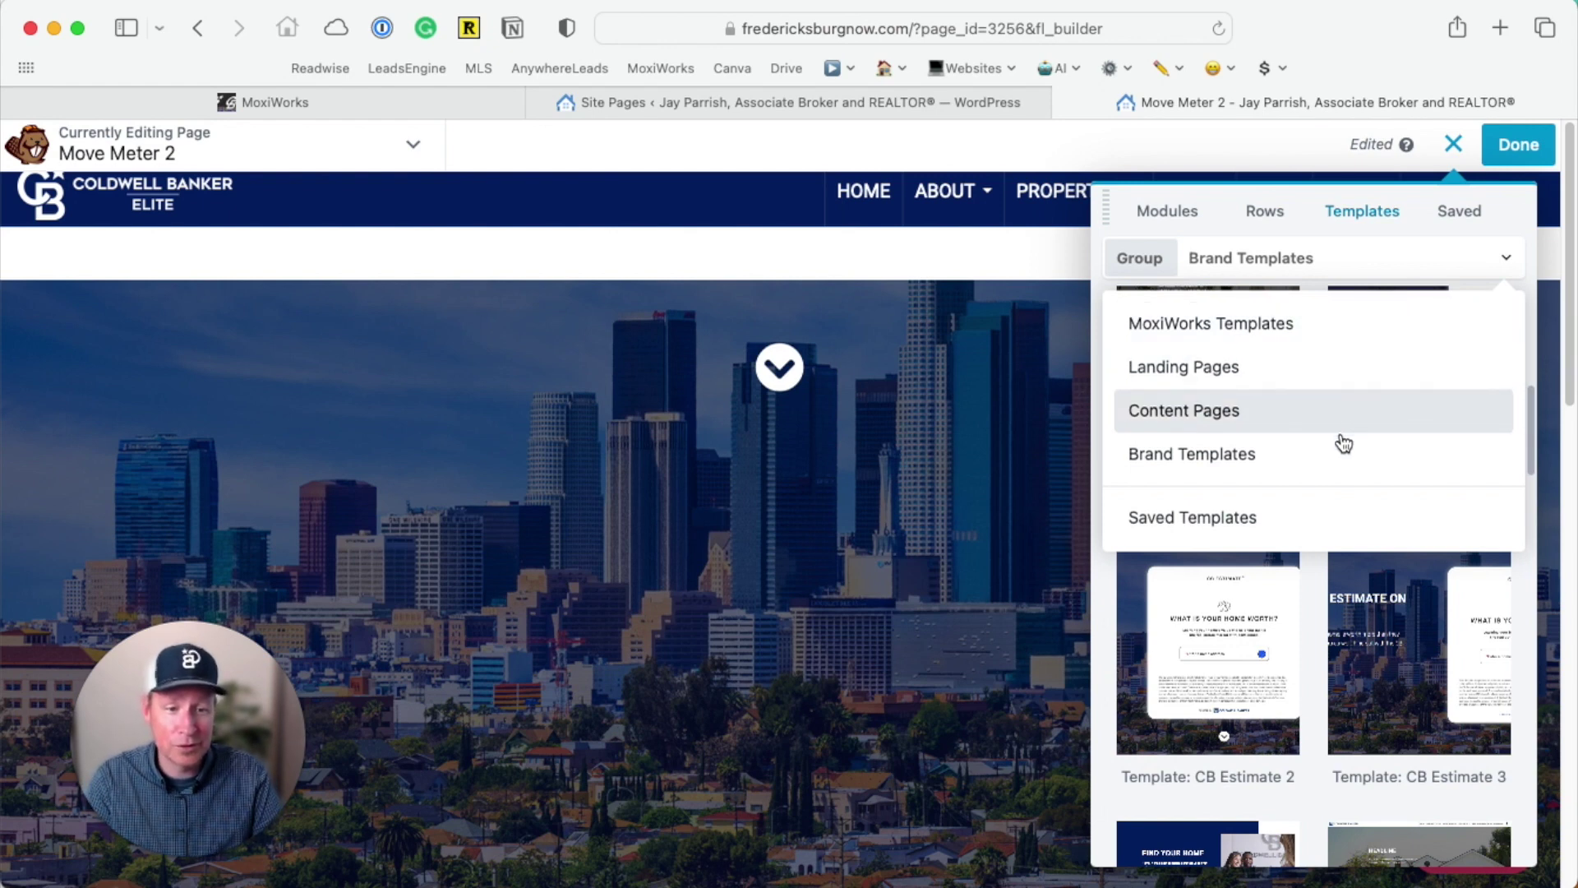
scroll(1331, 702, "down", 5)
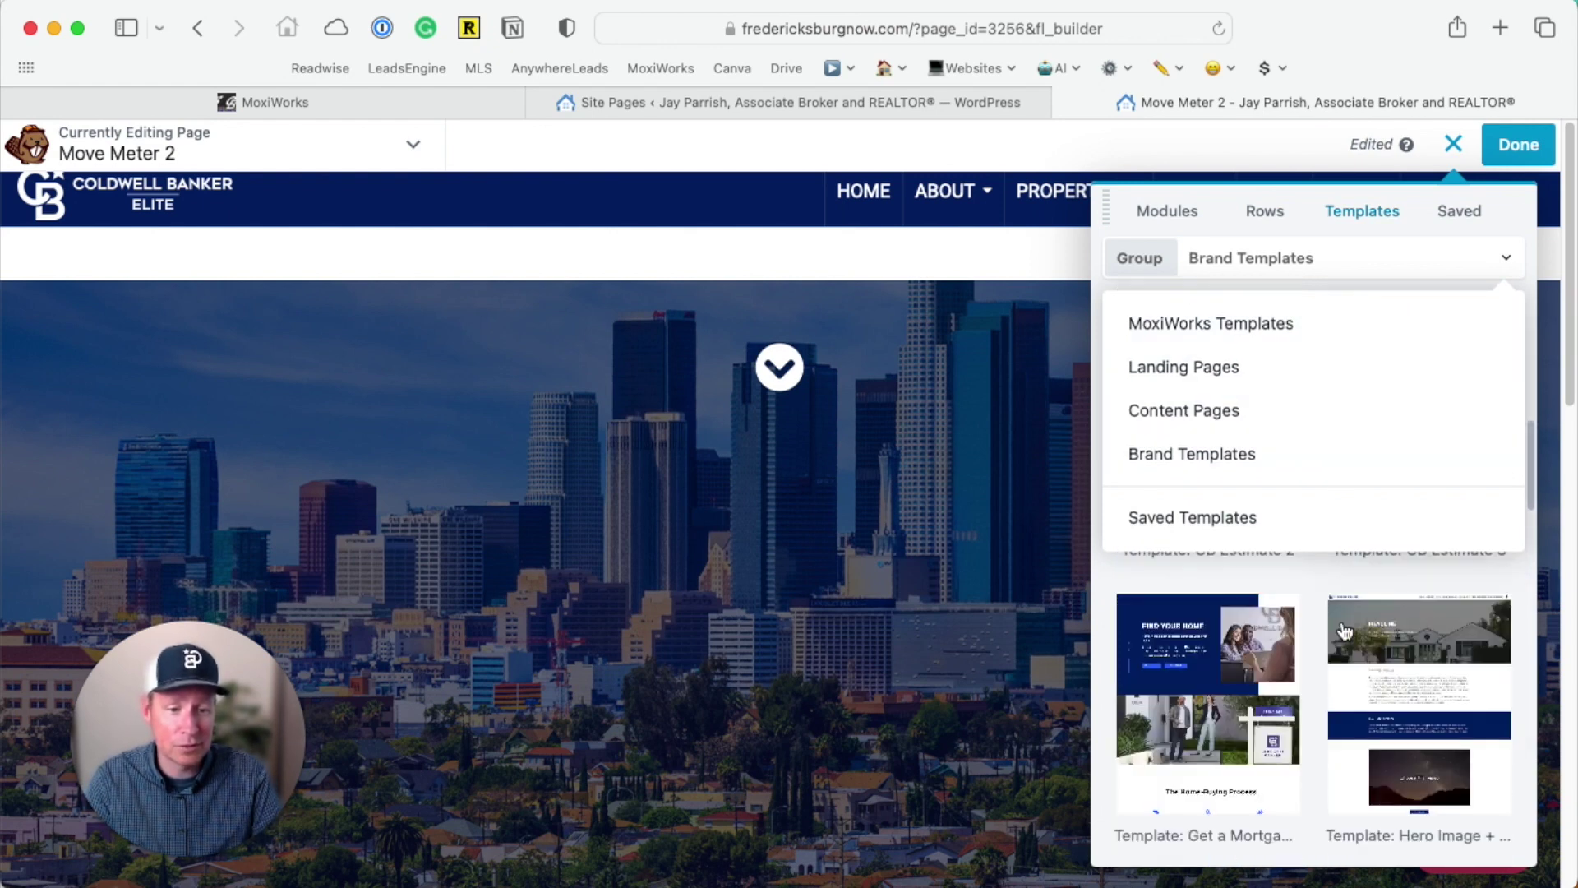
scroll(1332, 702, "down", 8)
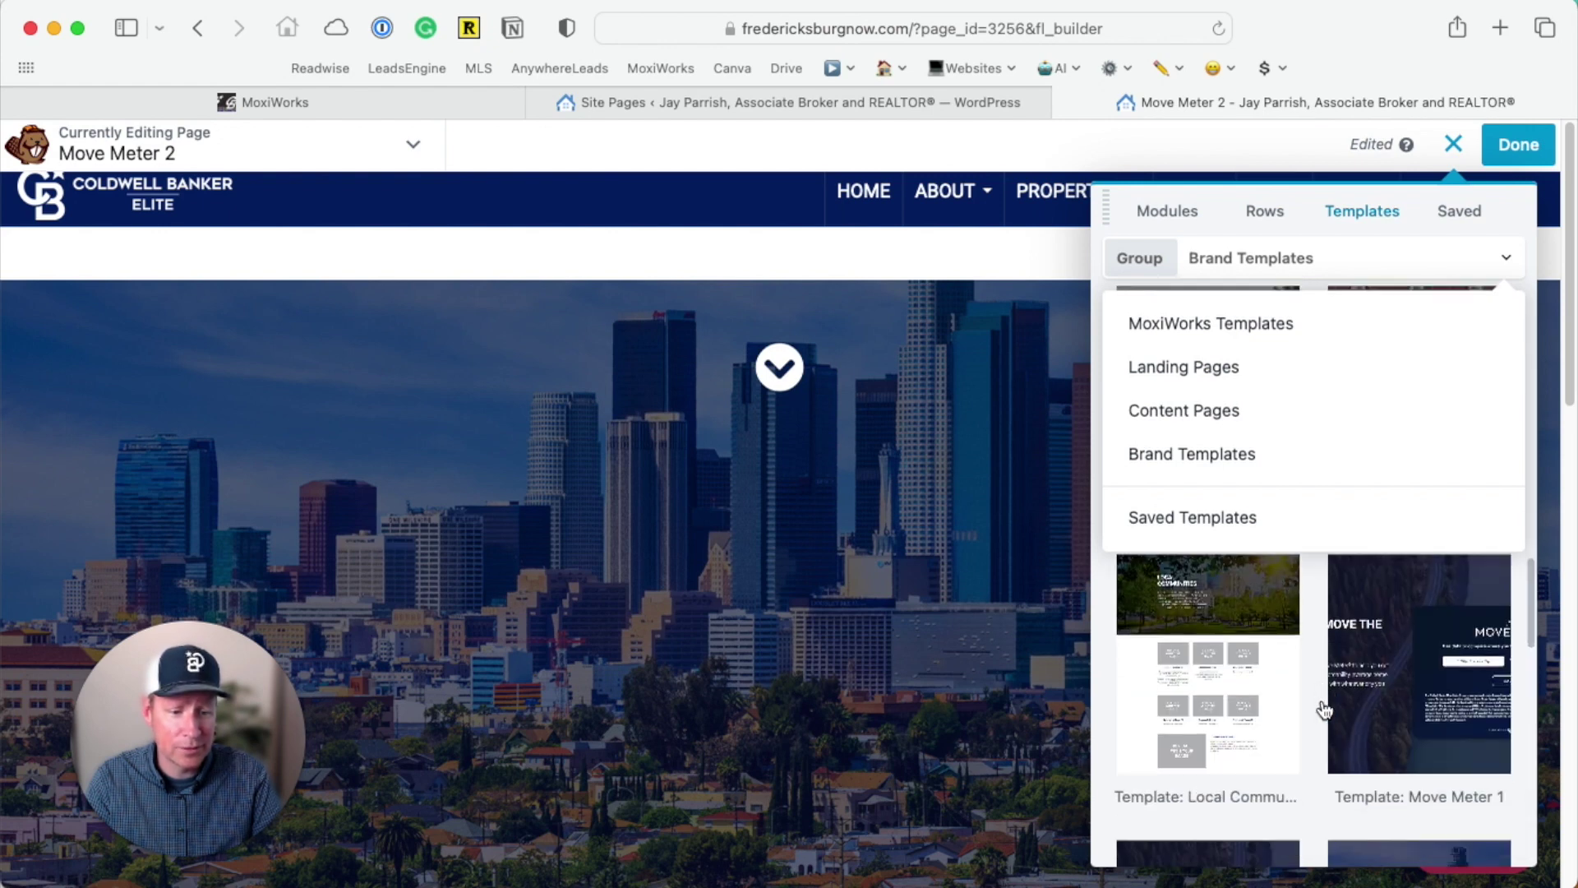
scroll(1319, 717, "down", 3)
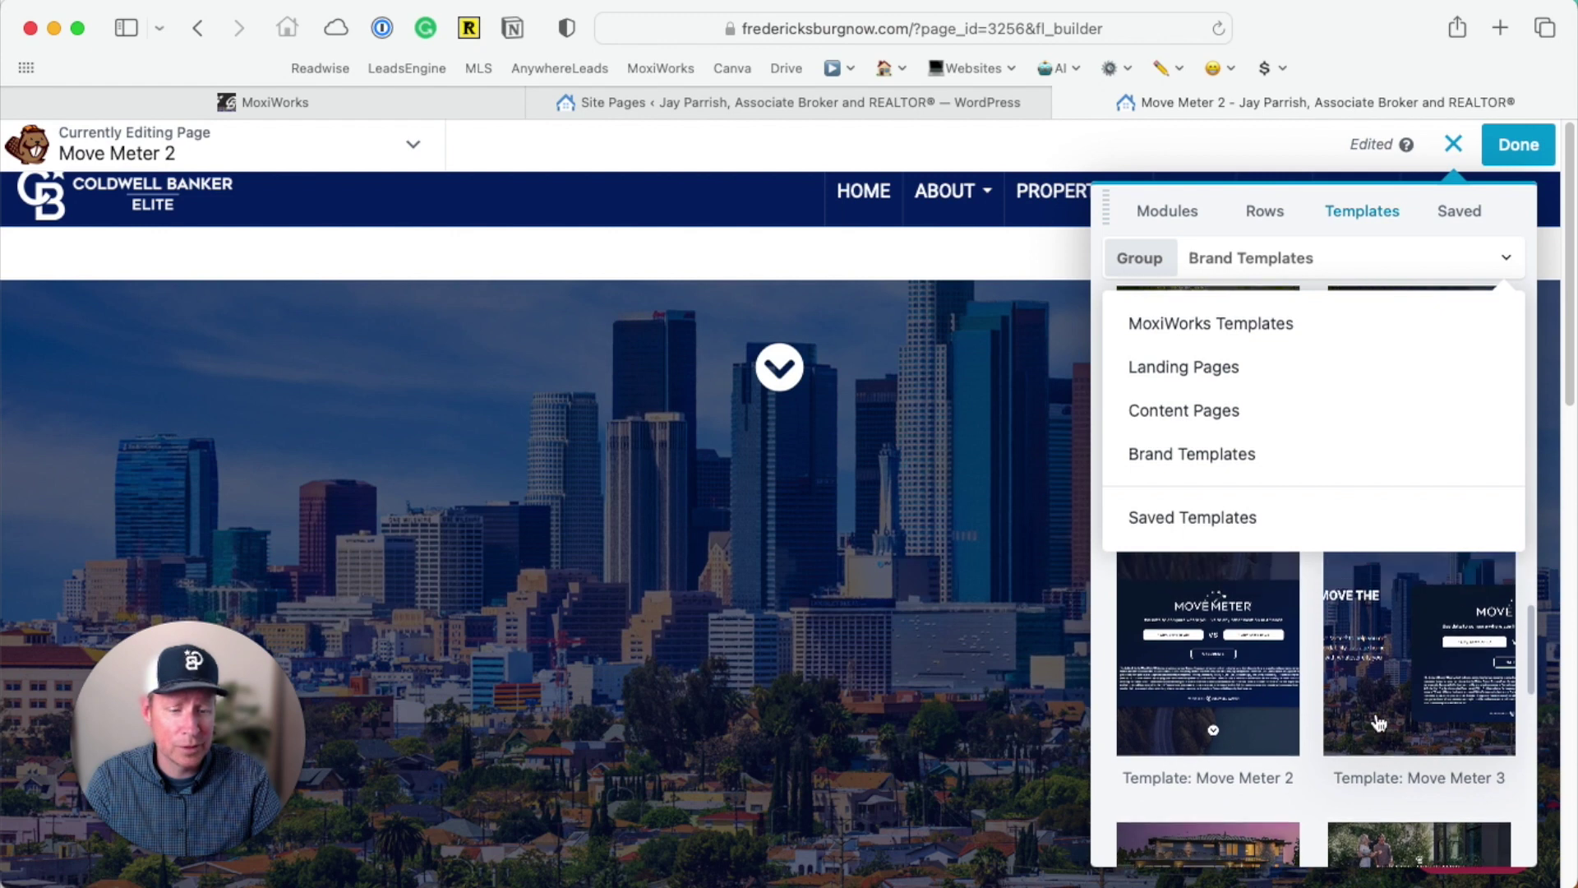
scroll(1379, 722, "up", 2)
scroll(1378, 722, "up", 2)
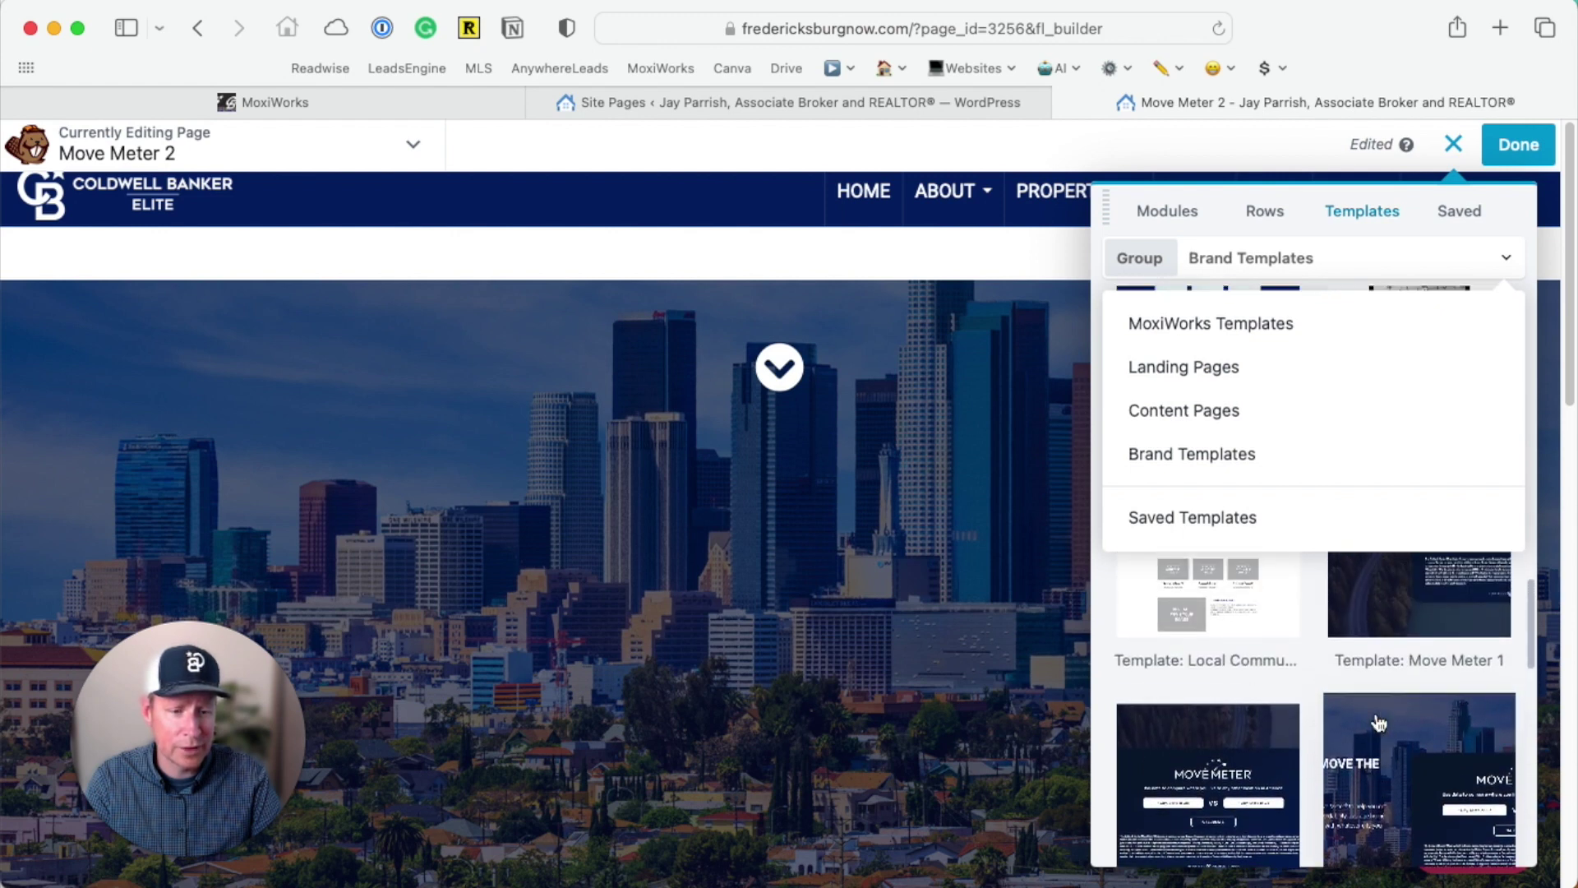
scroll(1347, 721, "down", 2)
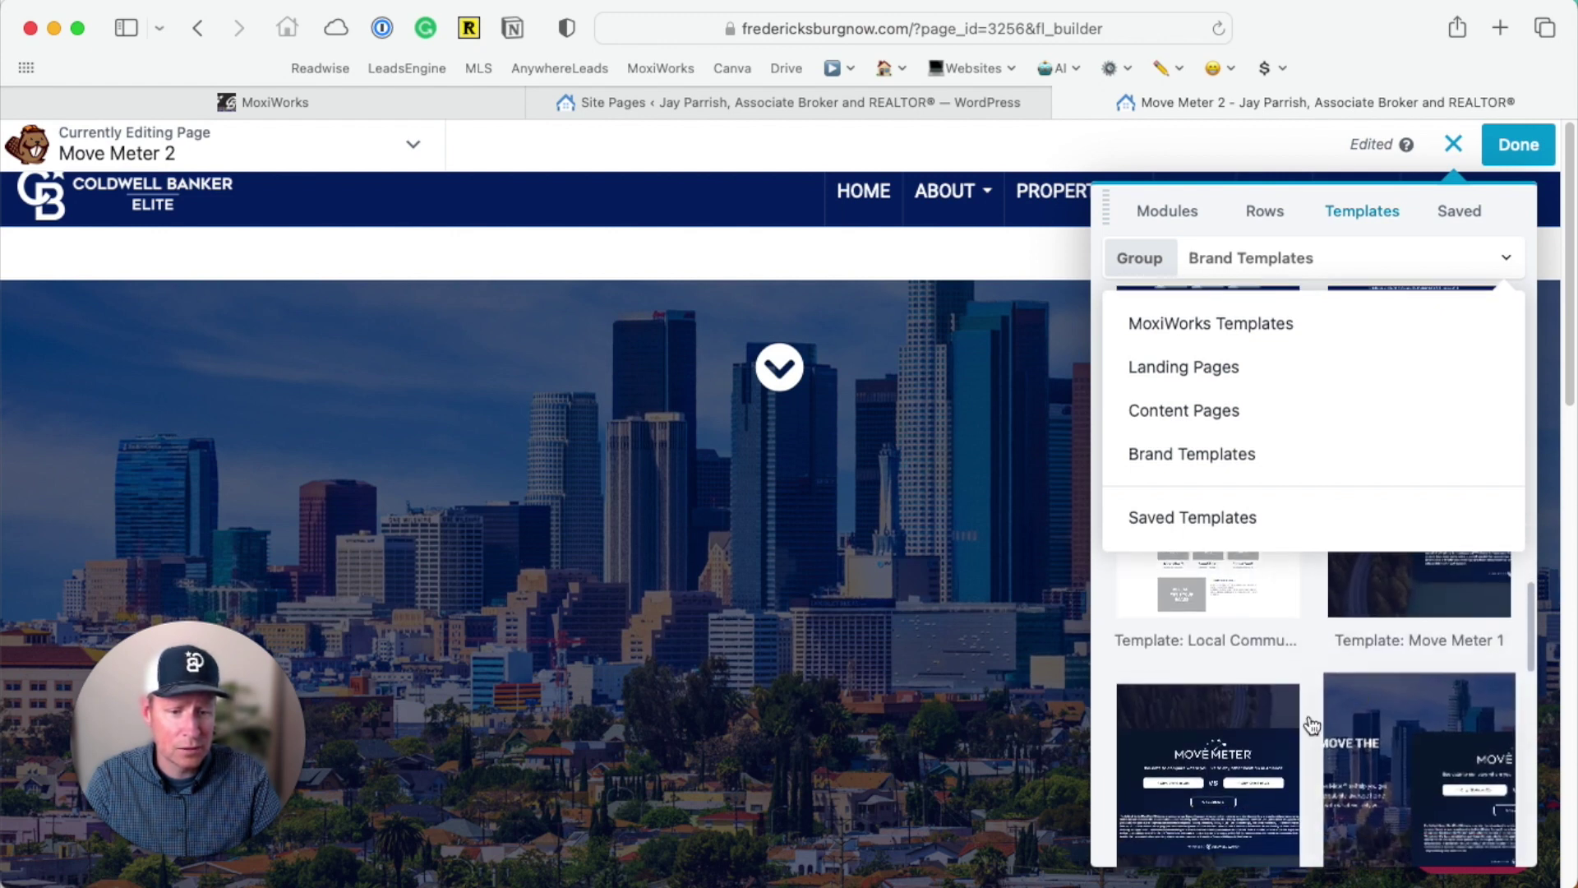
left_click(1178, 699)
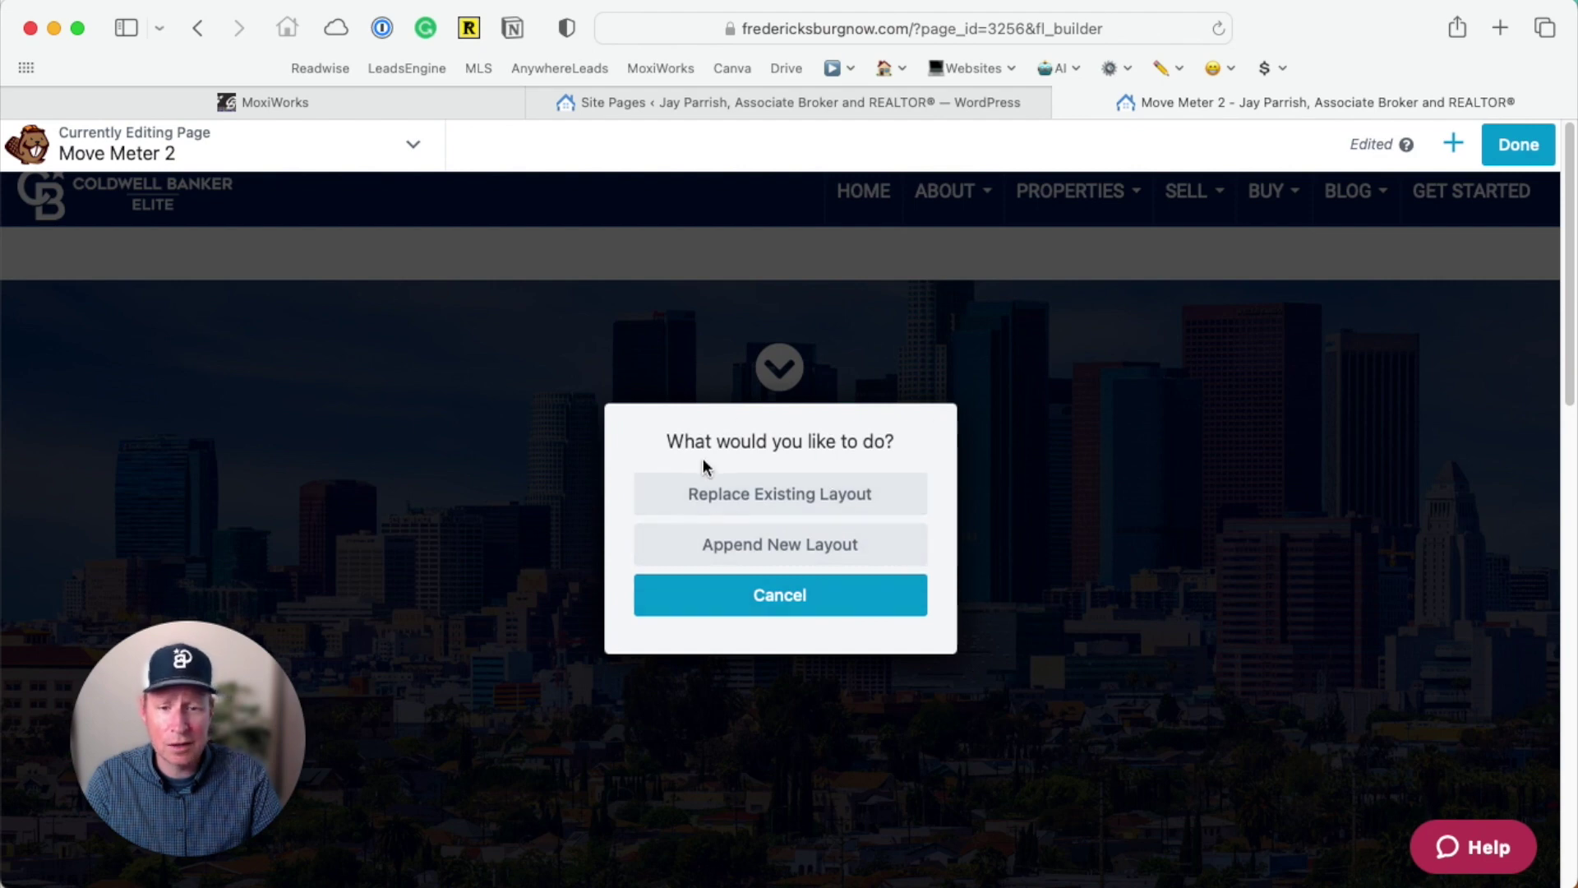
left_click(779, 497)
left_click(1002, 490)
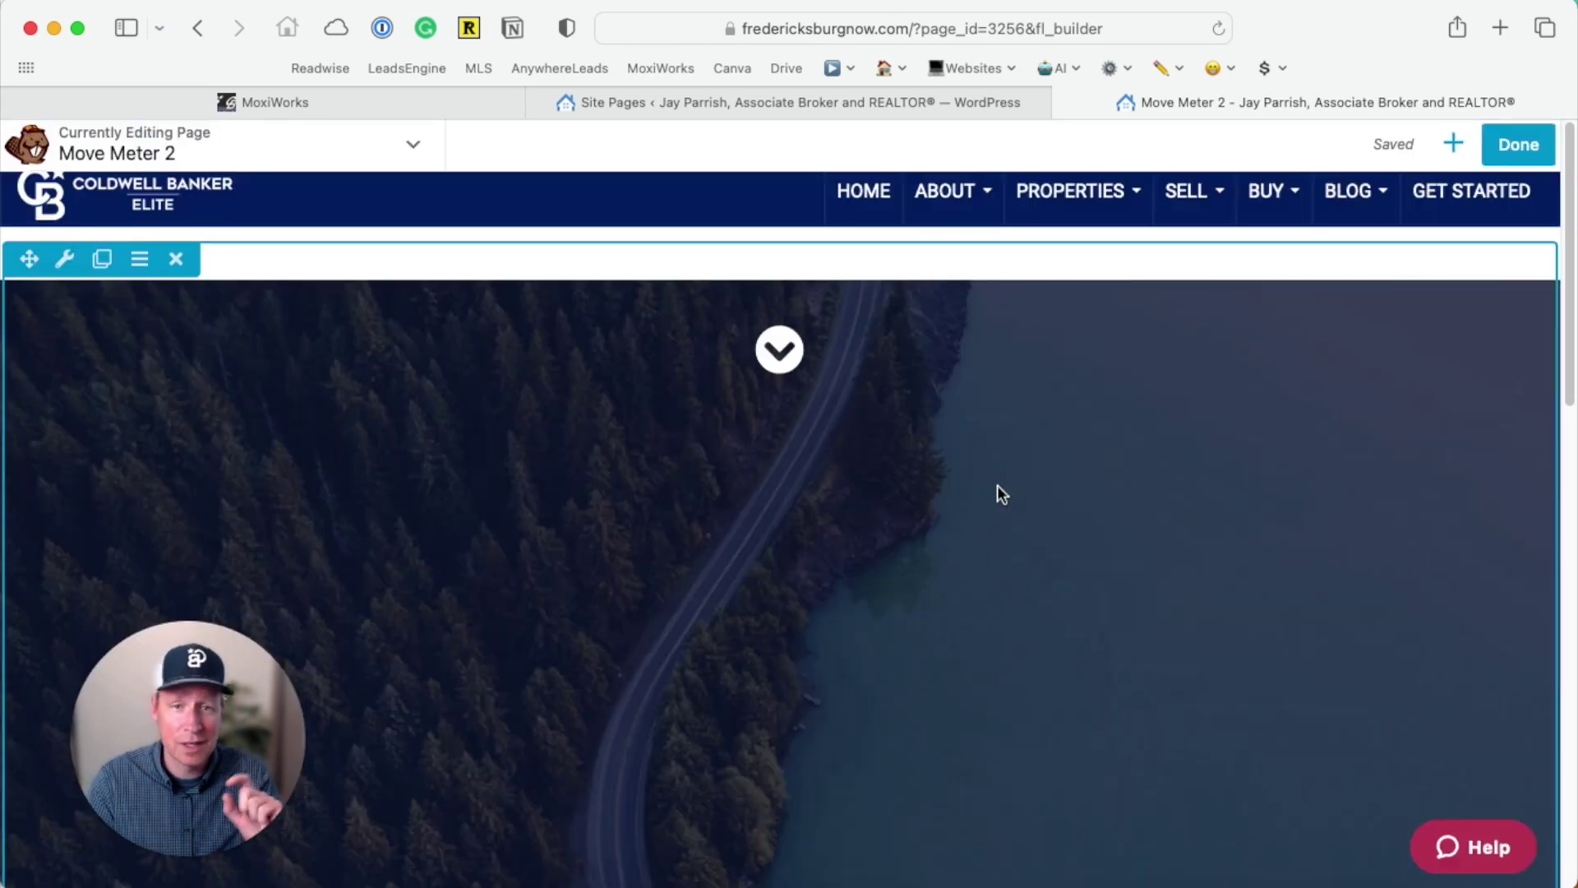
Scroll to the '[Insert Contact Form Here]' placeholder and list the Widgets modules
scroll(1014, 496, "down", 2)
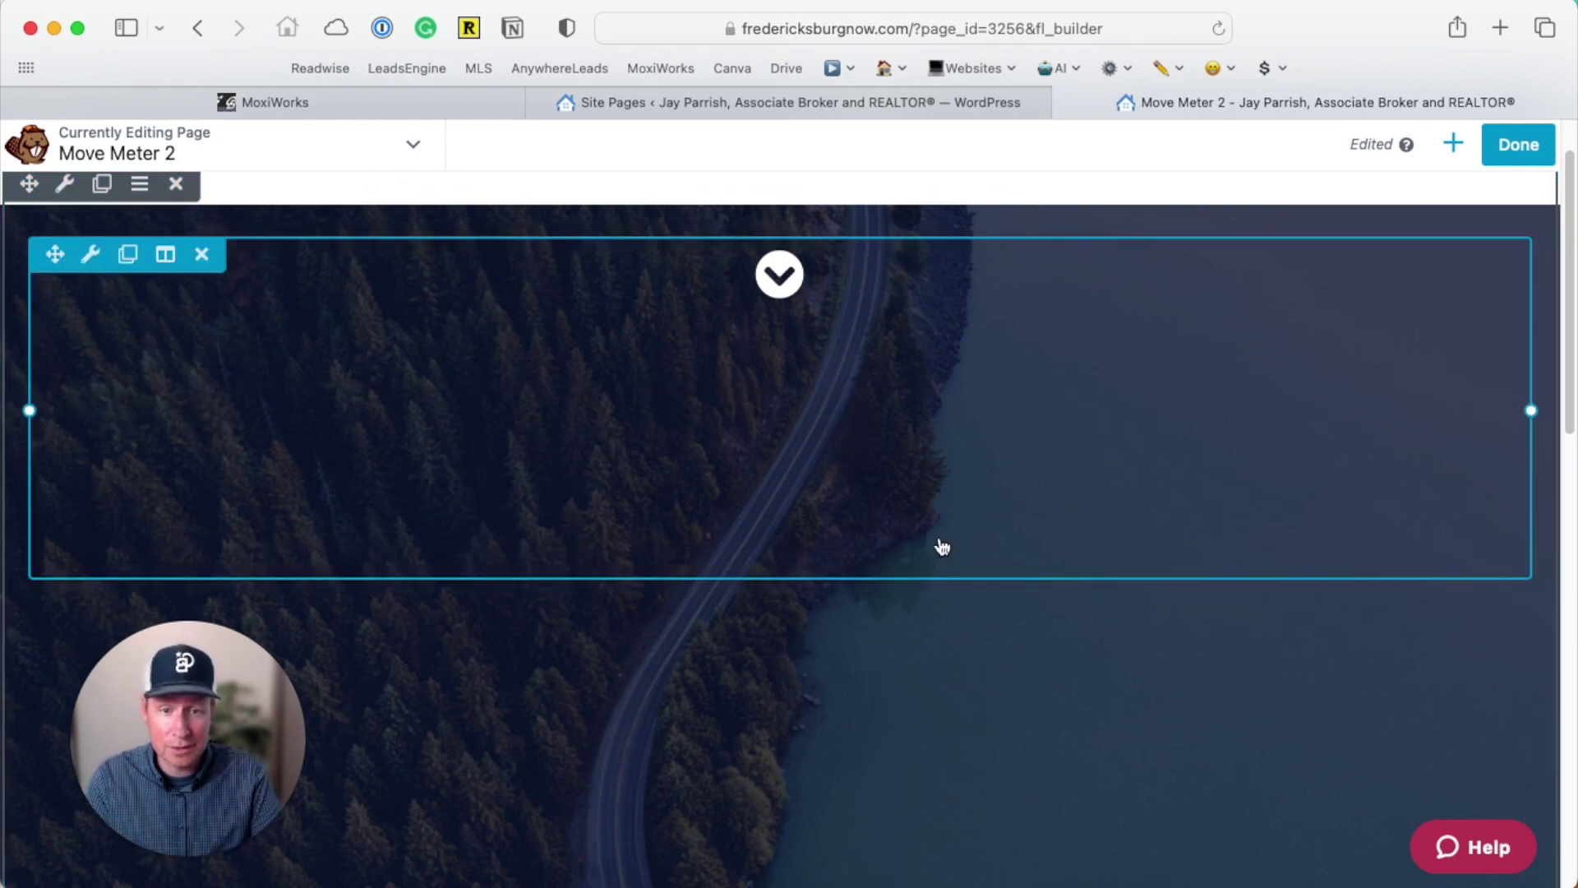
scroll(895, 600, "down", 2)
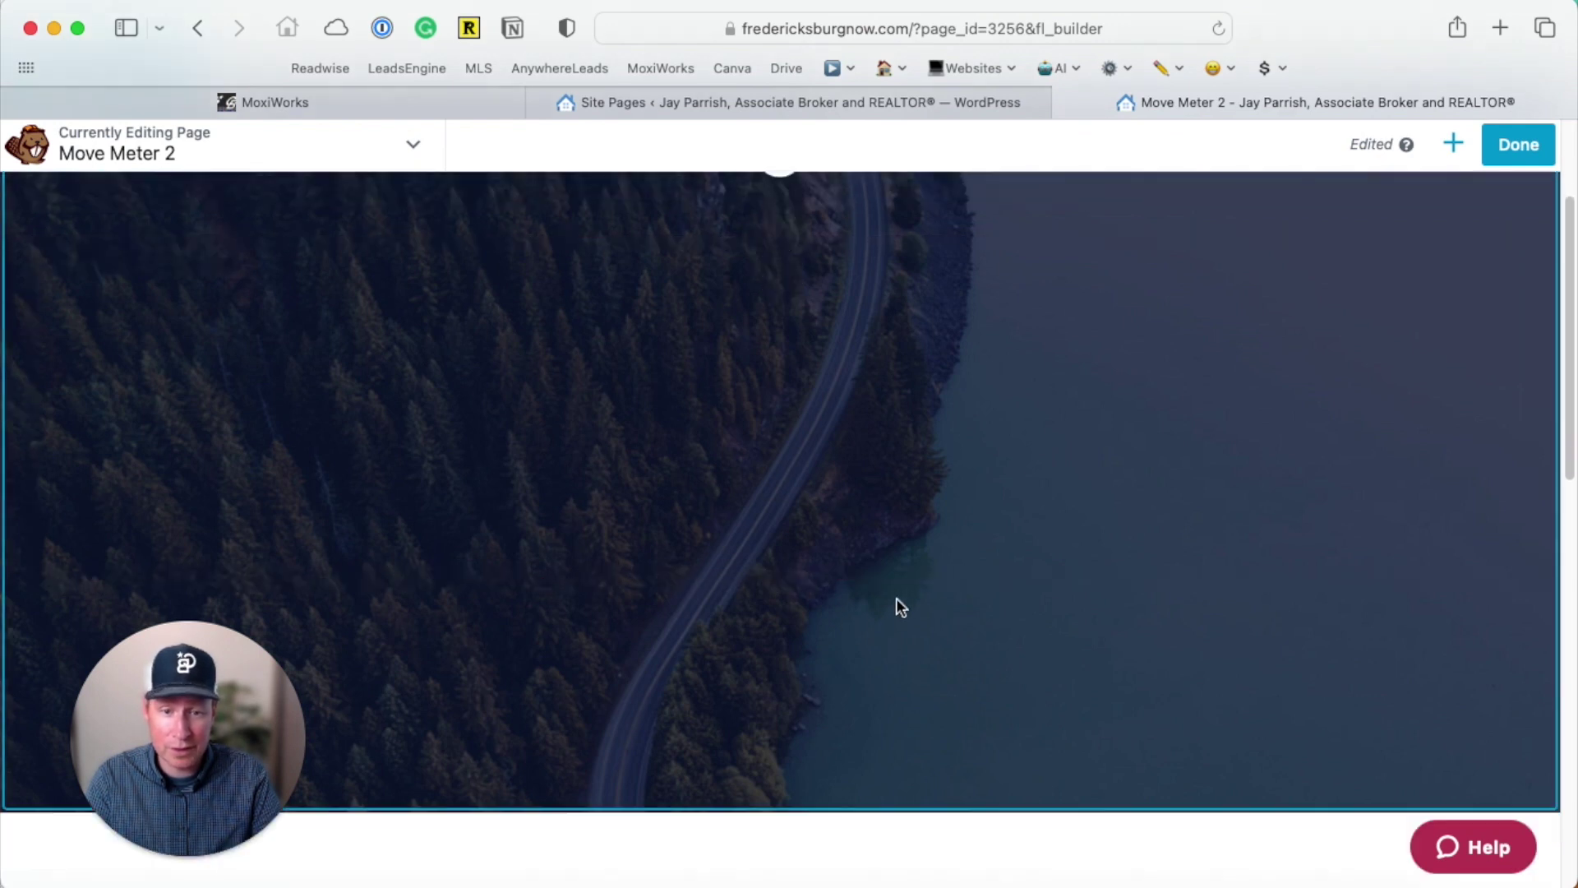
scroll(896, 600, "up", 1)
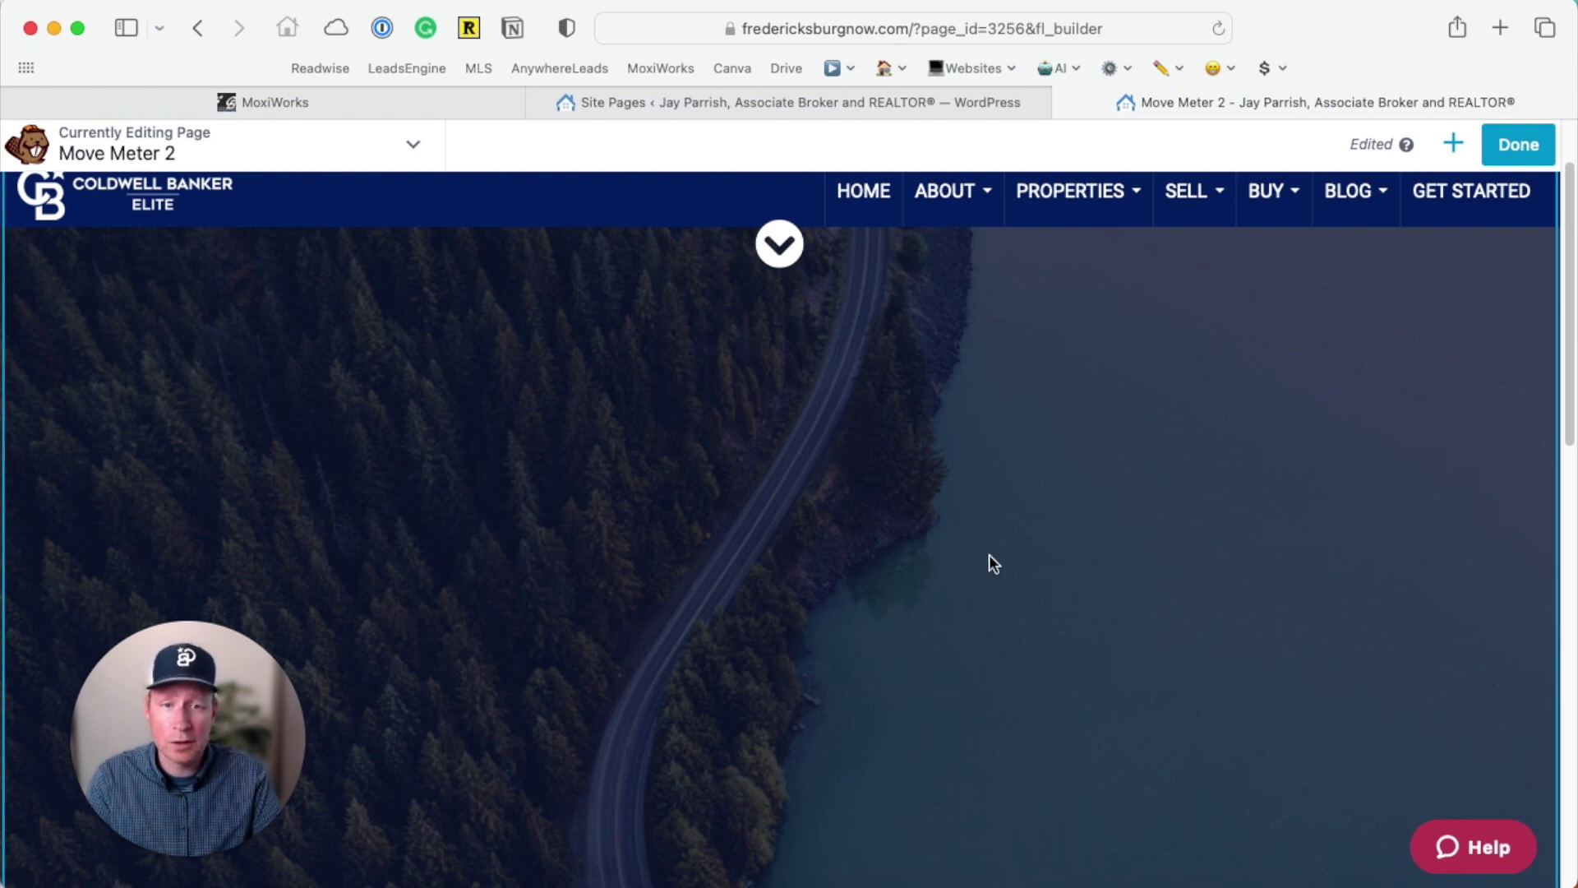
scroll(991, 567, "down", 5)
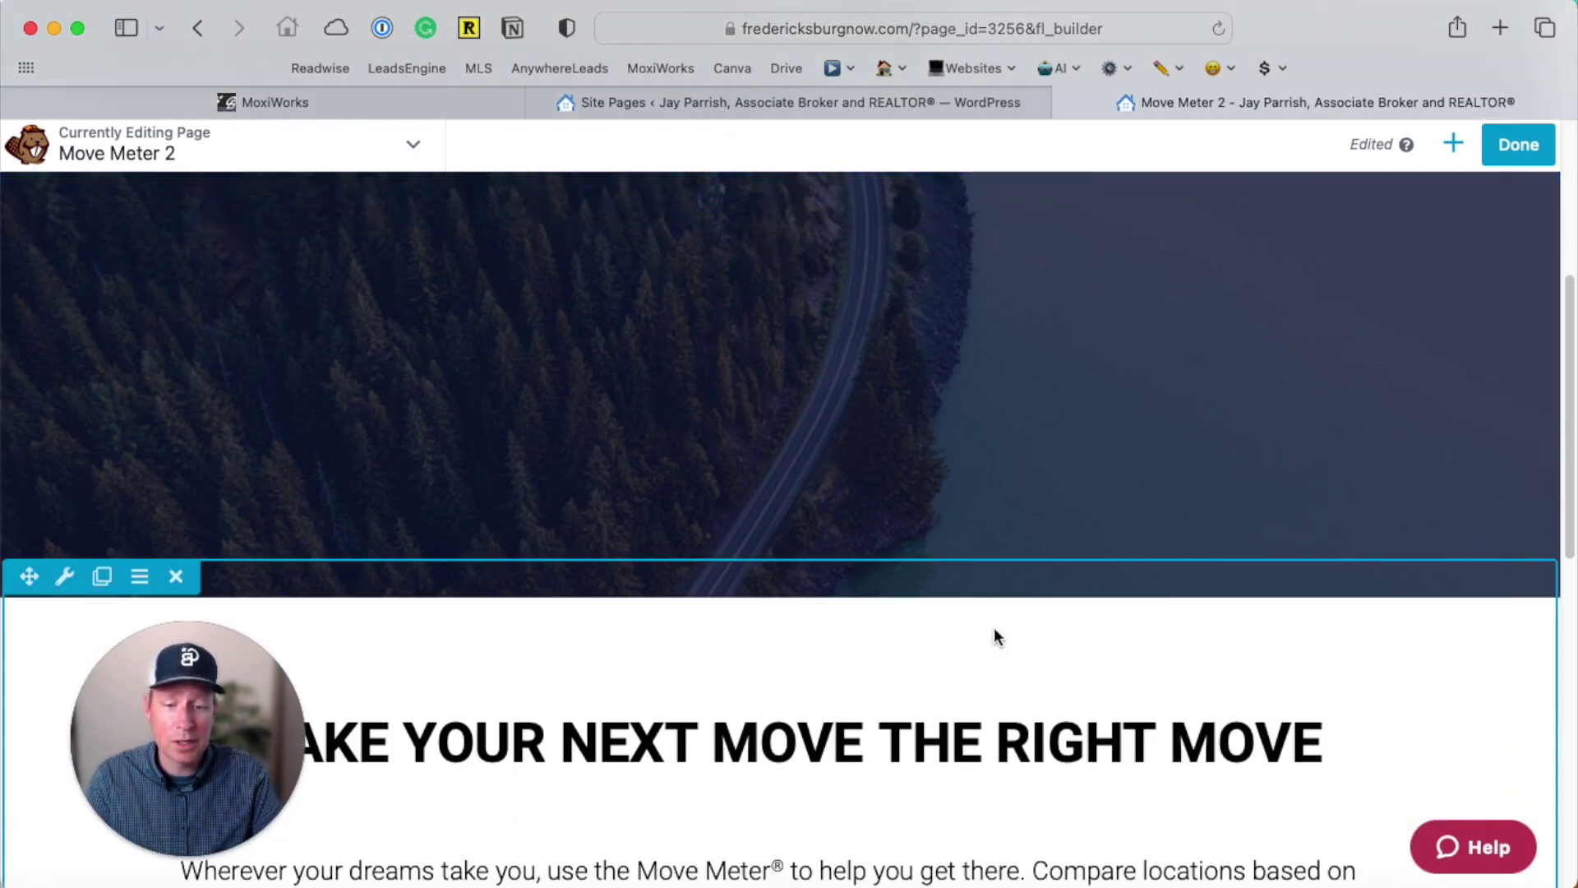
scroll(993, 637, "down", 5)
scroll(997, 642, "down", 1)
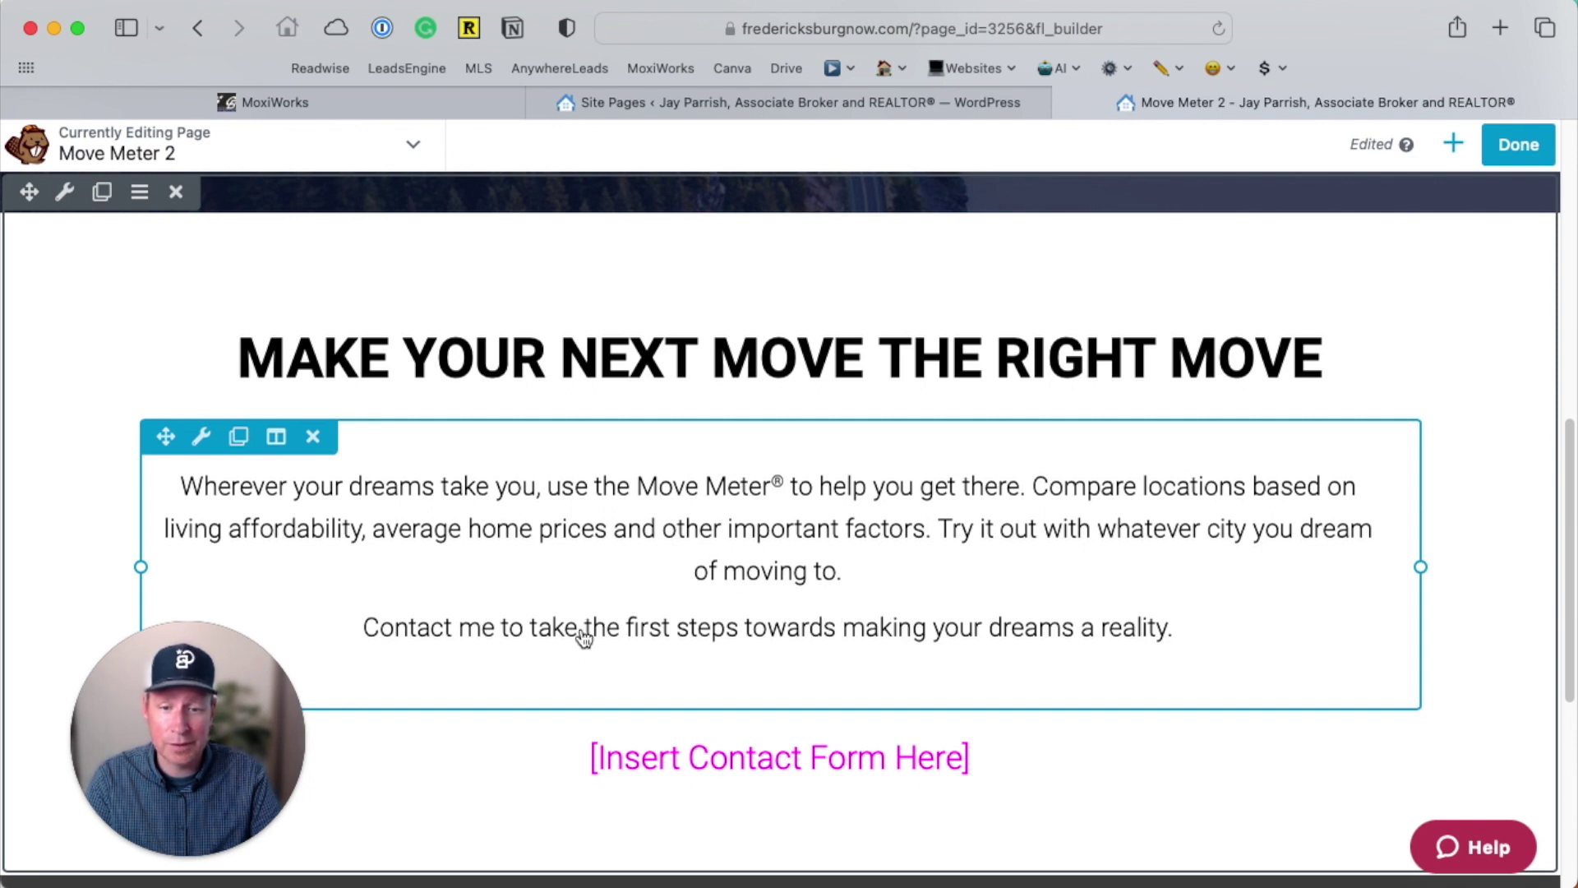
scroll(826, 526, "down", 2)
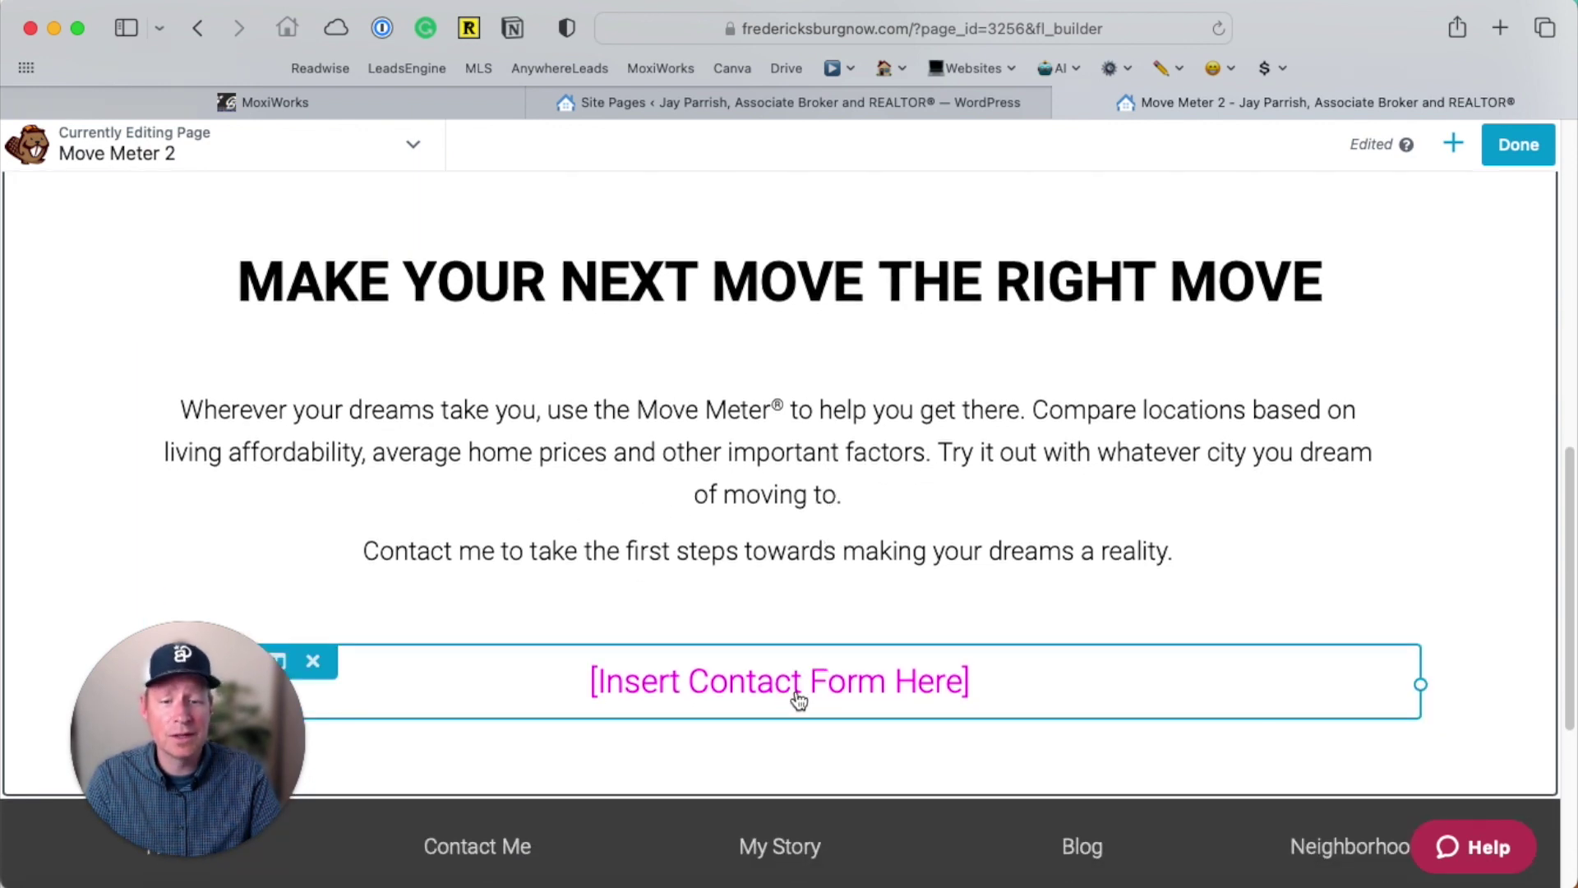
left_click(1454, 146)
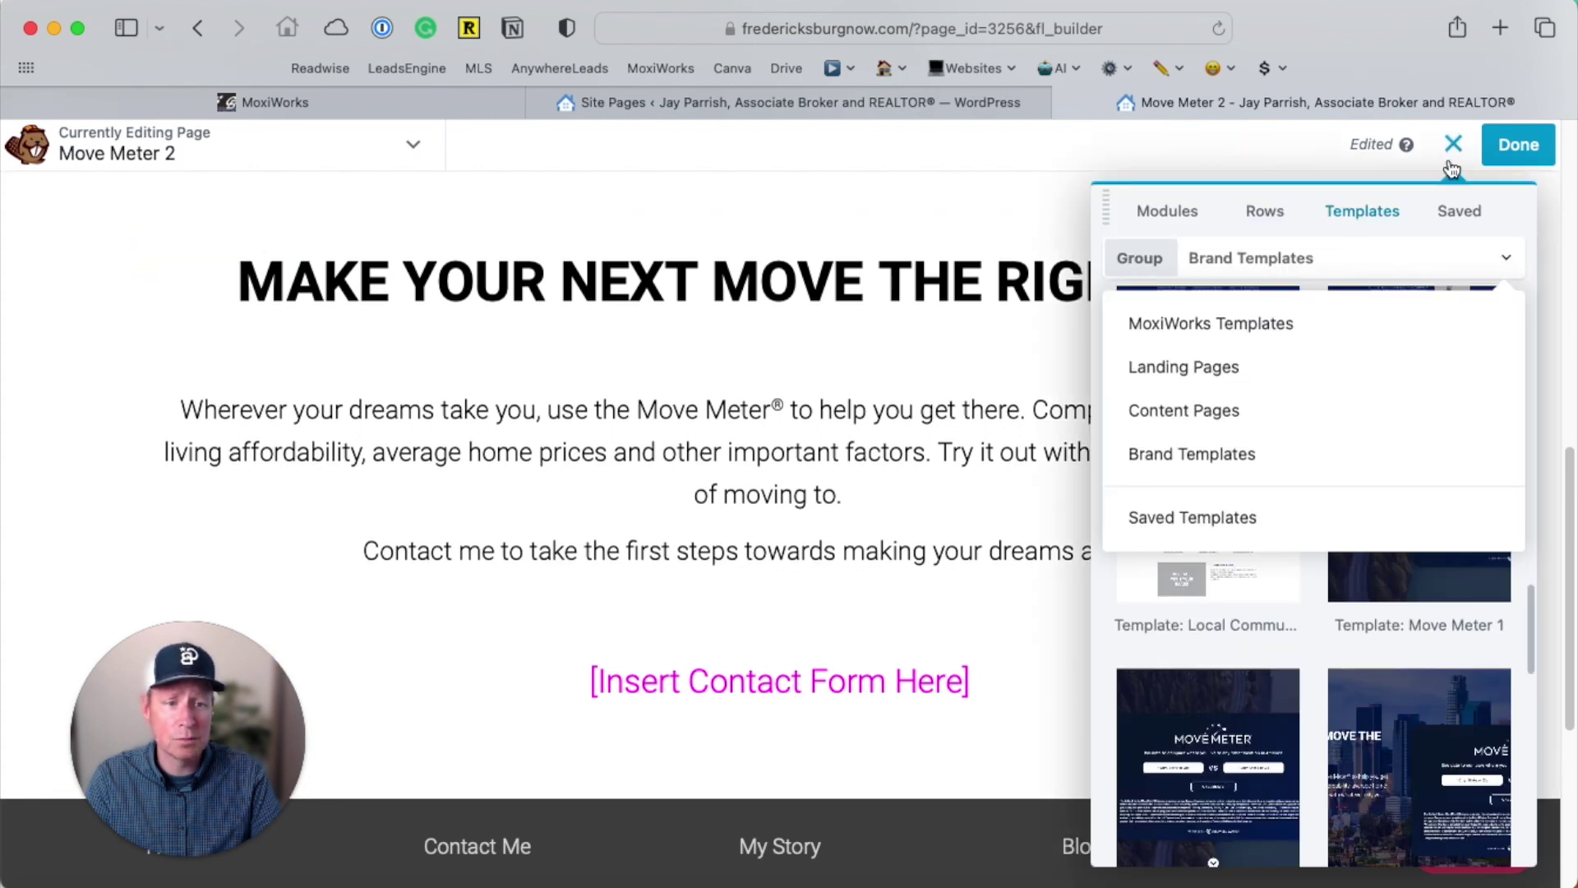
left_click(1159, 216)
left_click(1268, 257)
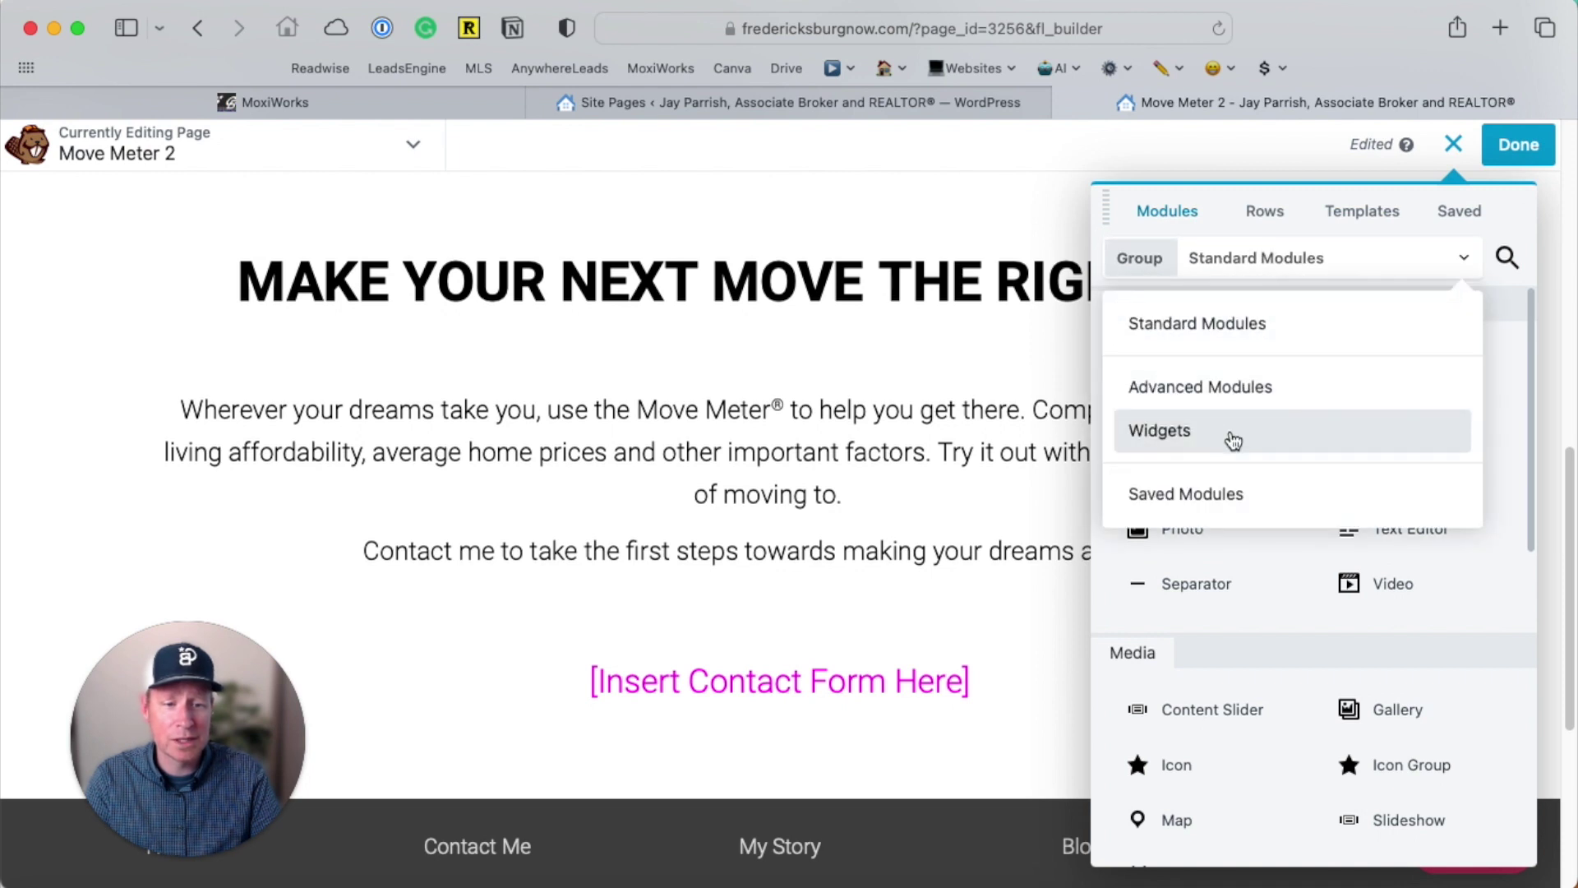
left_click(1233, 441)
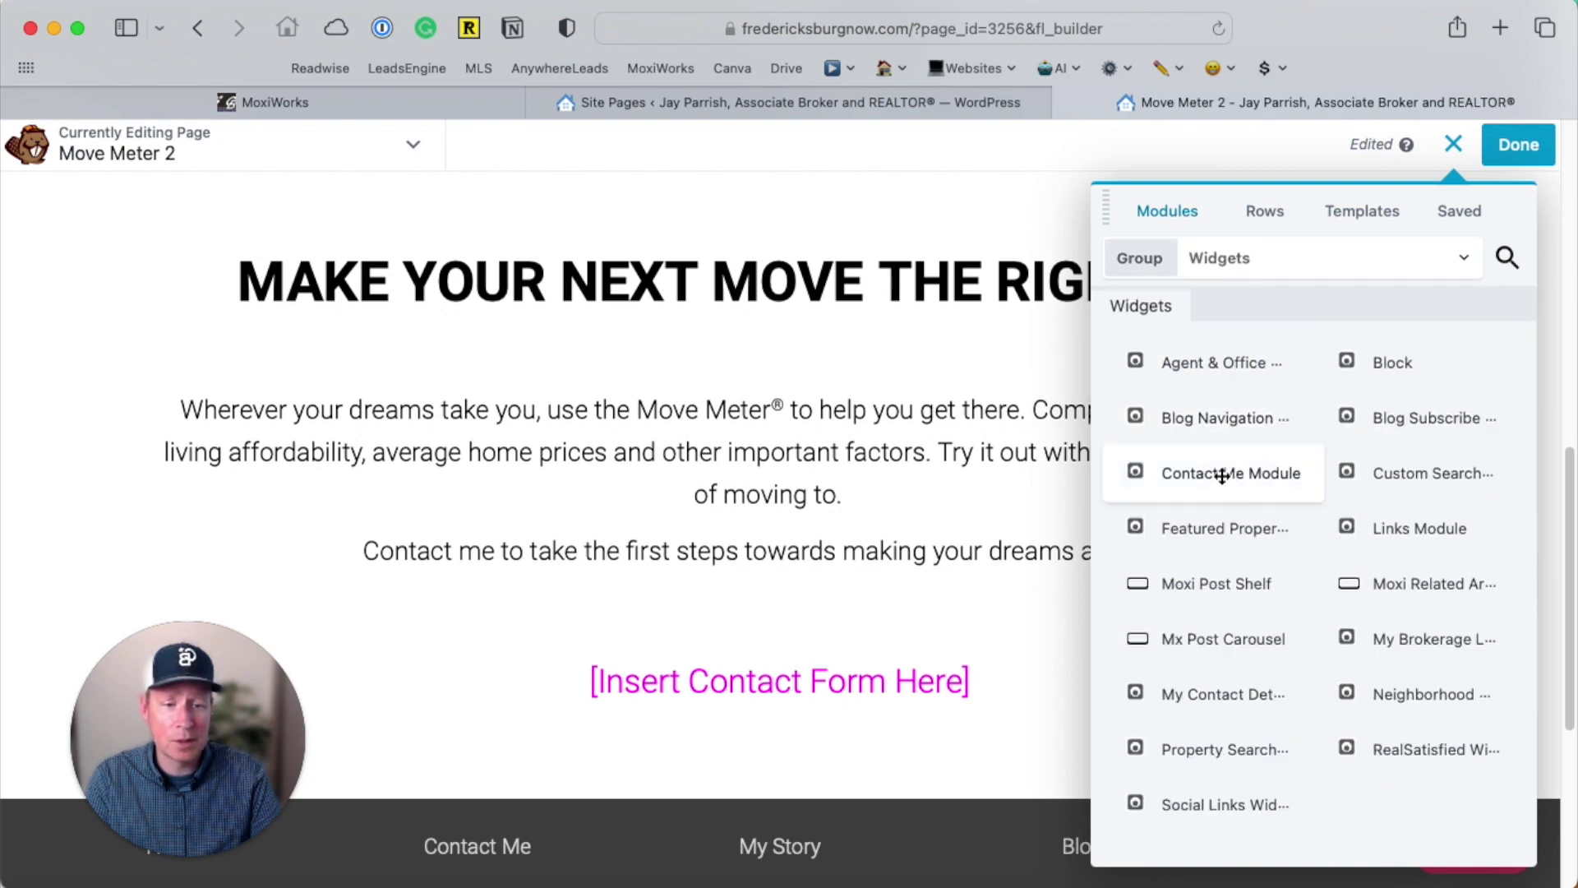
Place a Contact Me Module below the placeholder with name and phone required and interest shown, and save
left_click_drag(1242, 482, 802, 855)
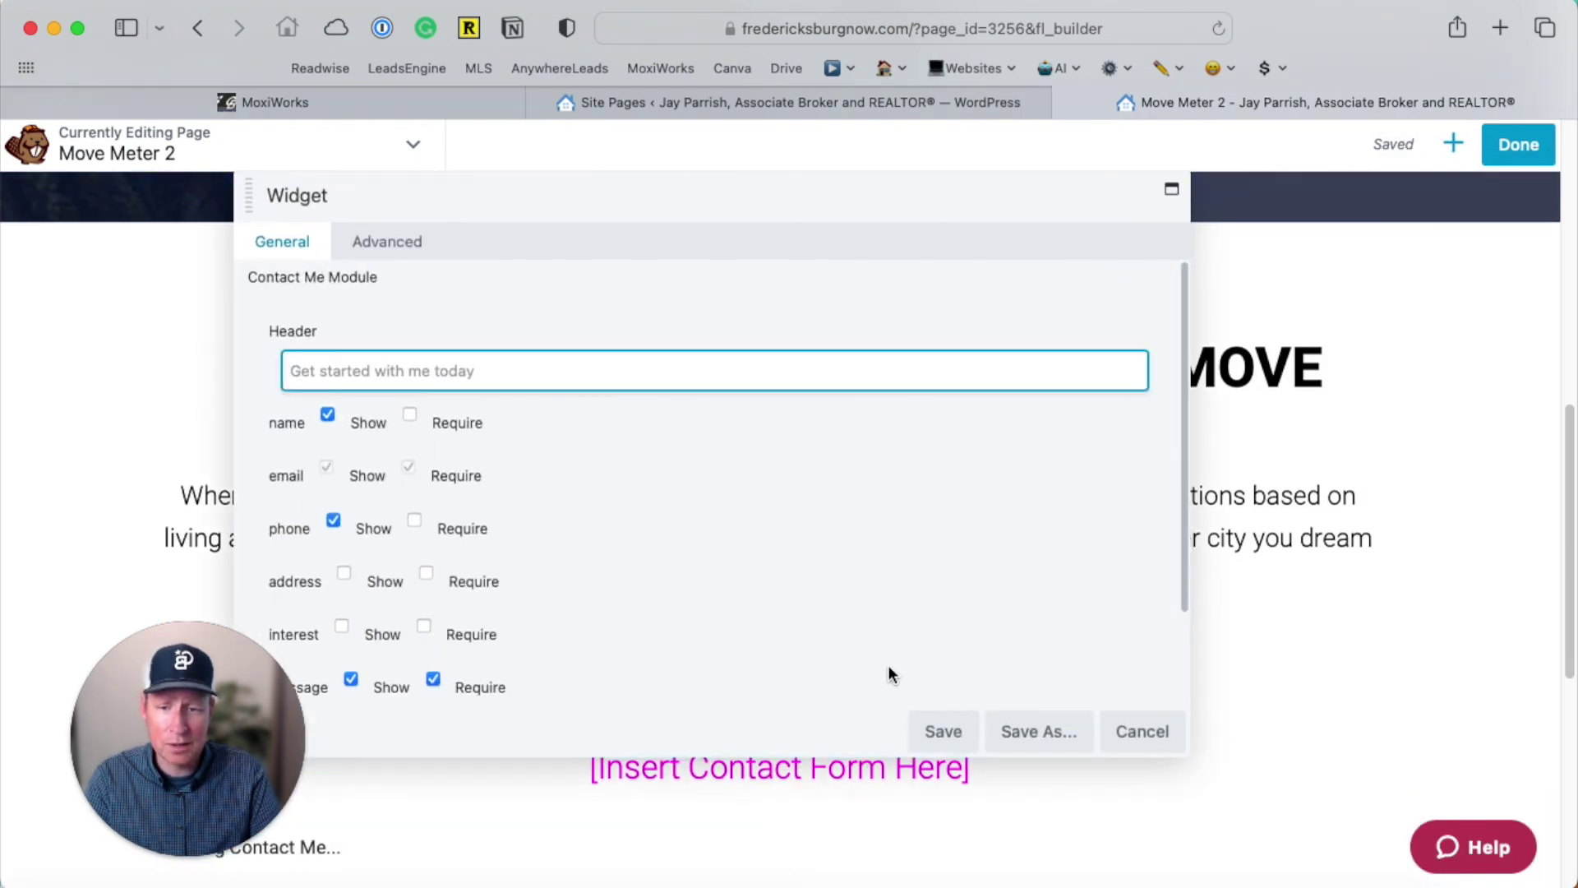
scroll(756, 599, "down", 1)
scroll(420, 541, "down", 2)
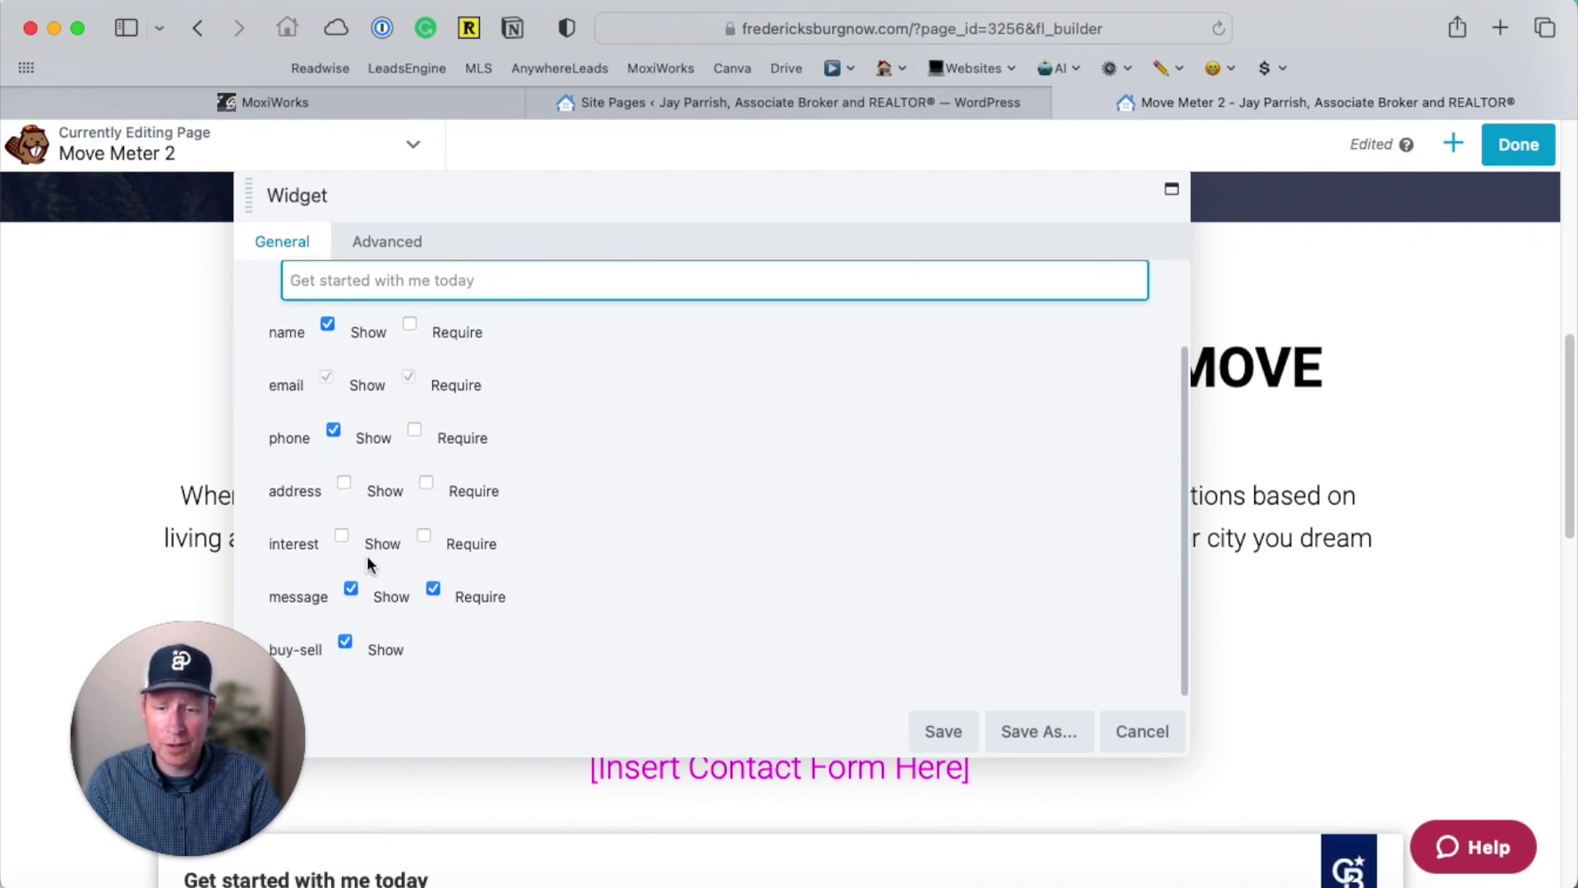
scroll(370, 567, "down", 1)
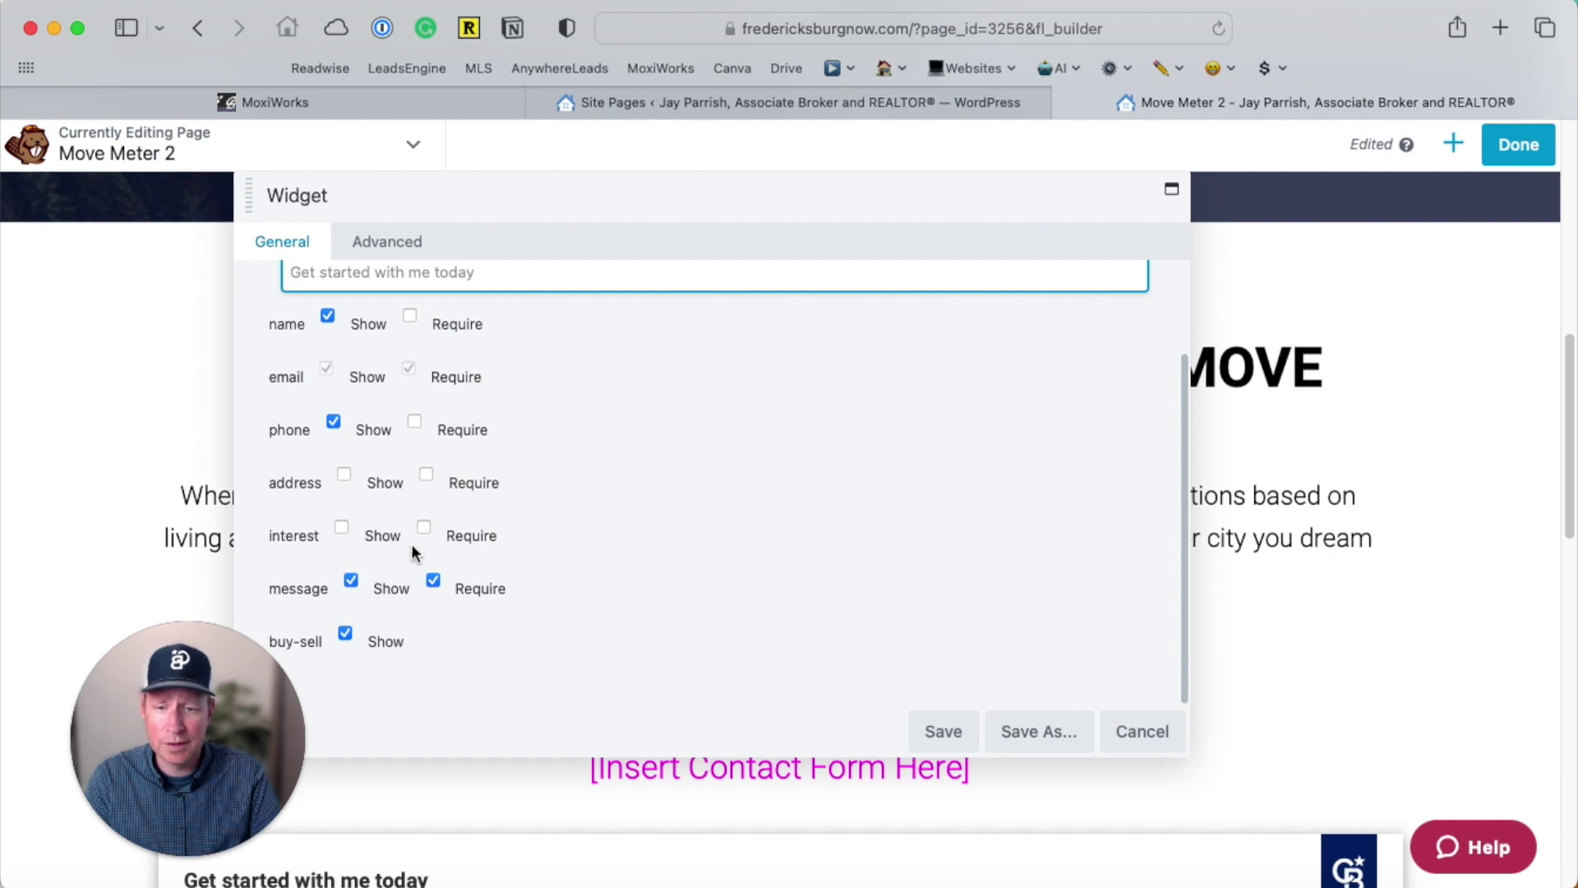
left_click(410, 316)
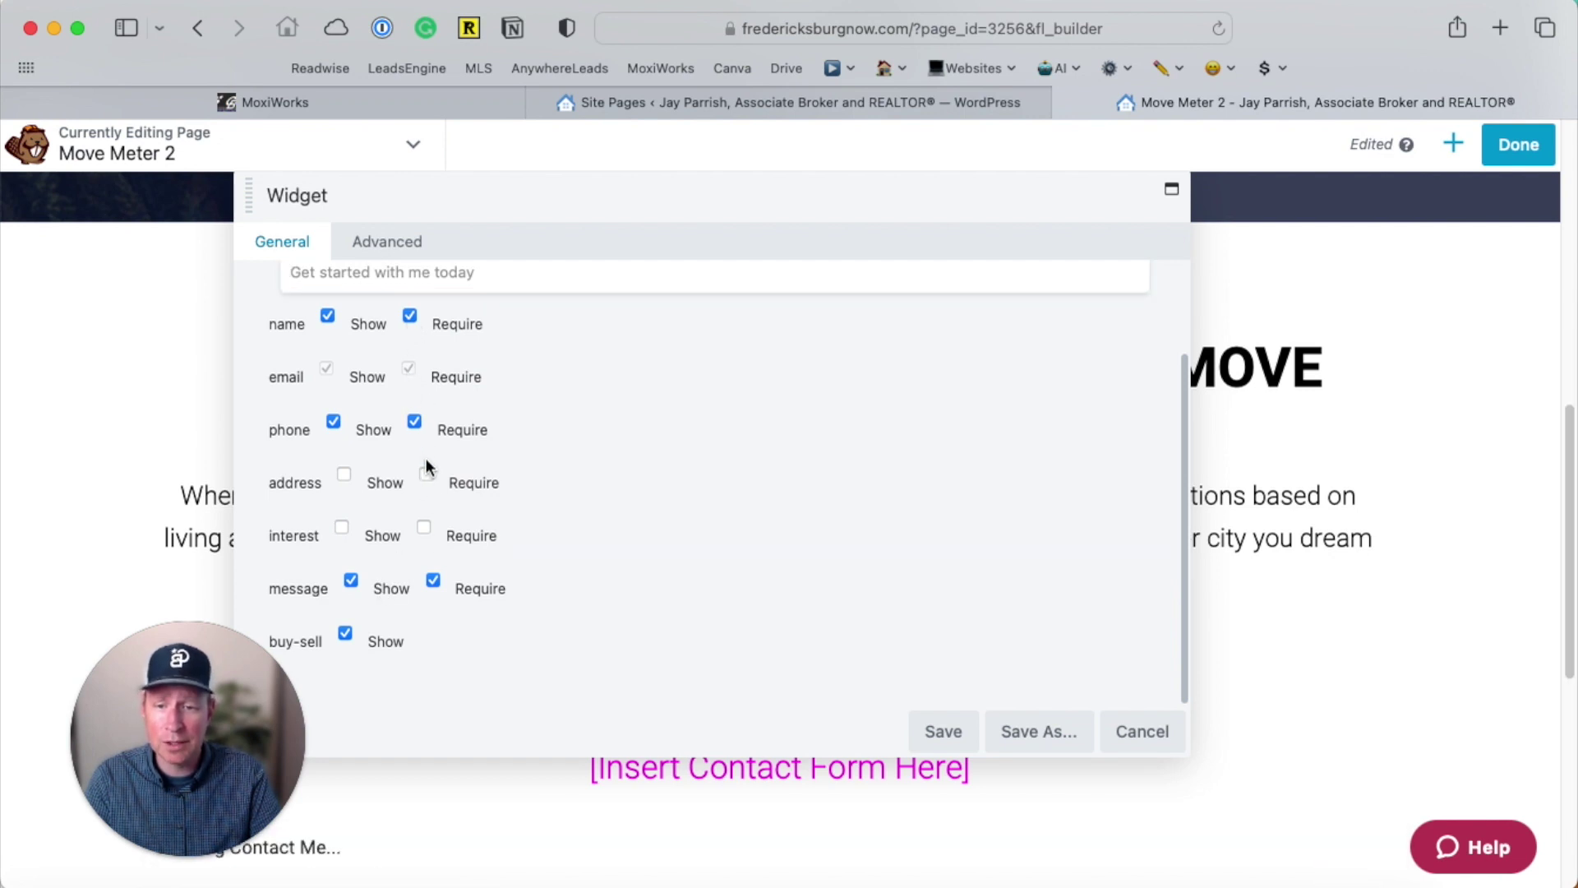
left_click(341, 529)
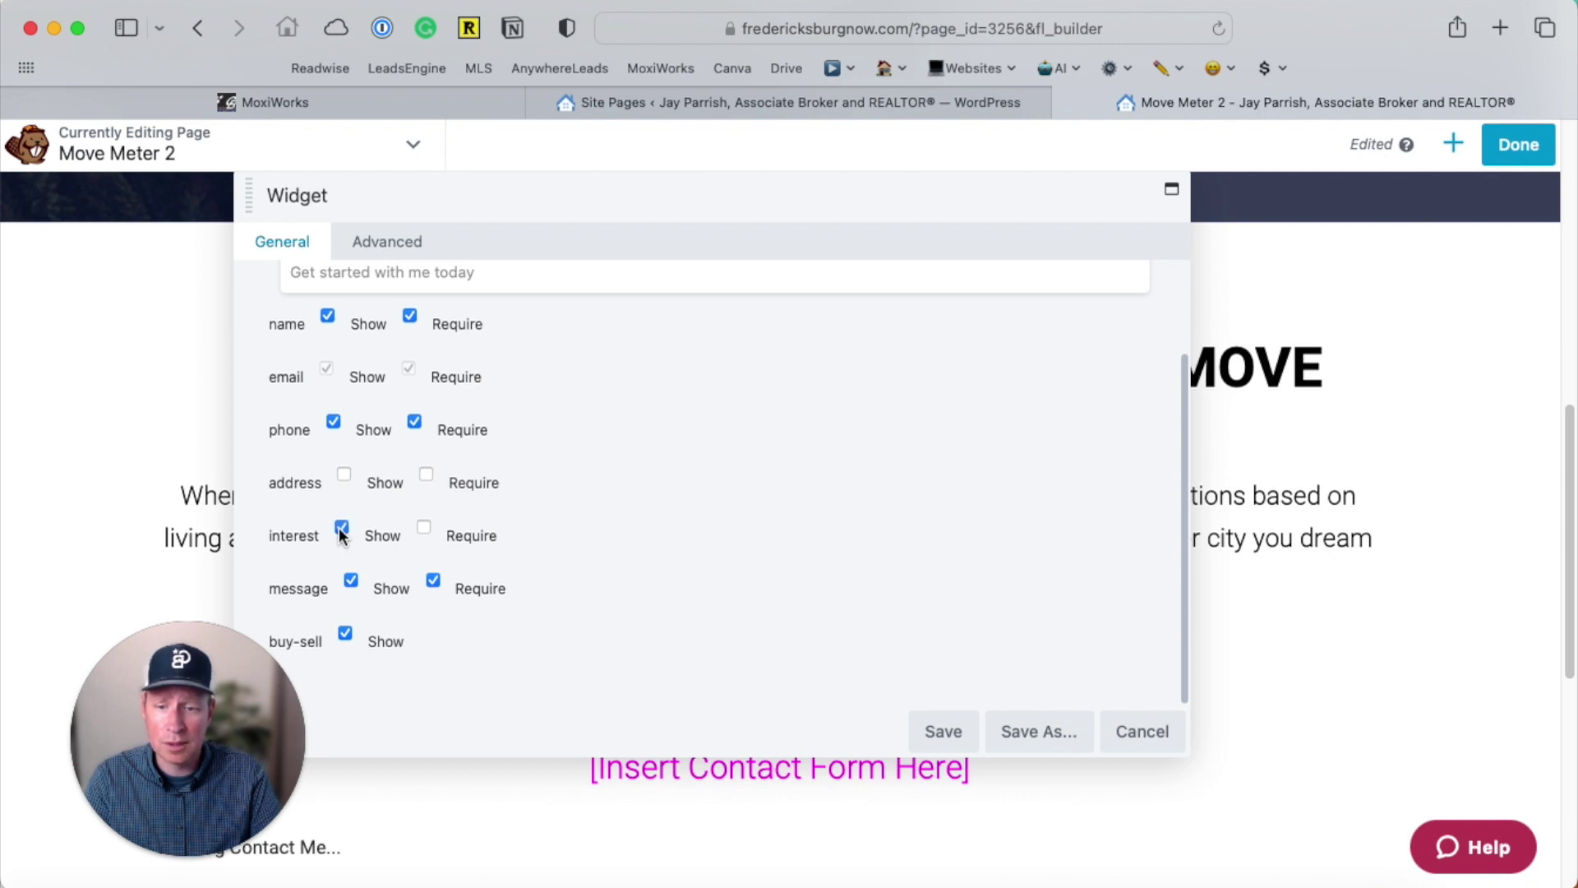
left_click(941, 730)
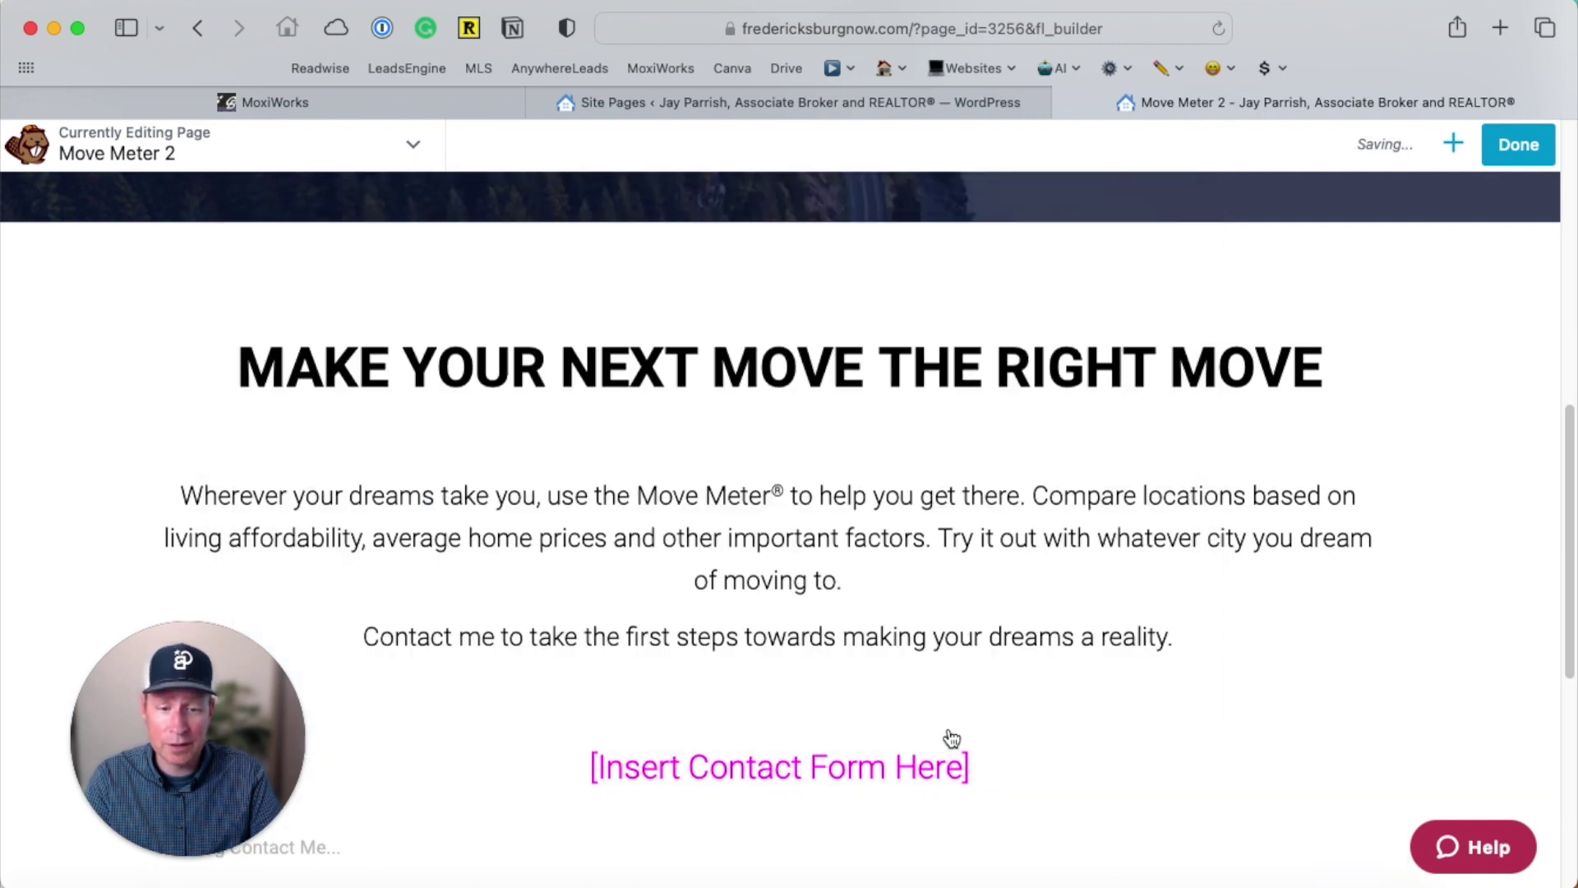
Delete the '[Insert Contact Form Here]' placeholder from the Move Meter 2 page
scroll(818, 739, "down", 4)
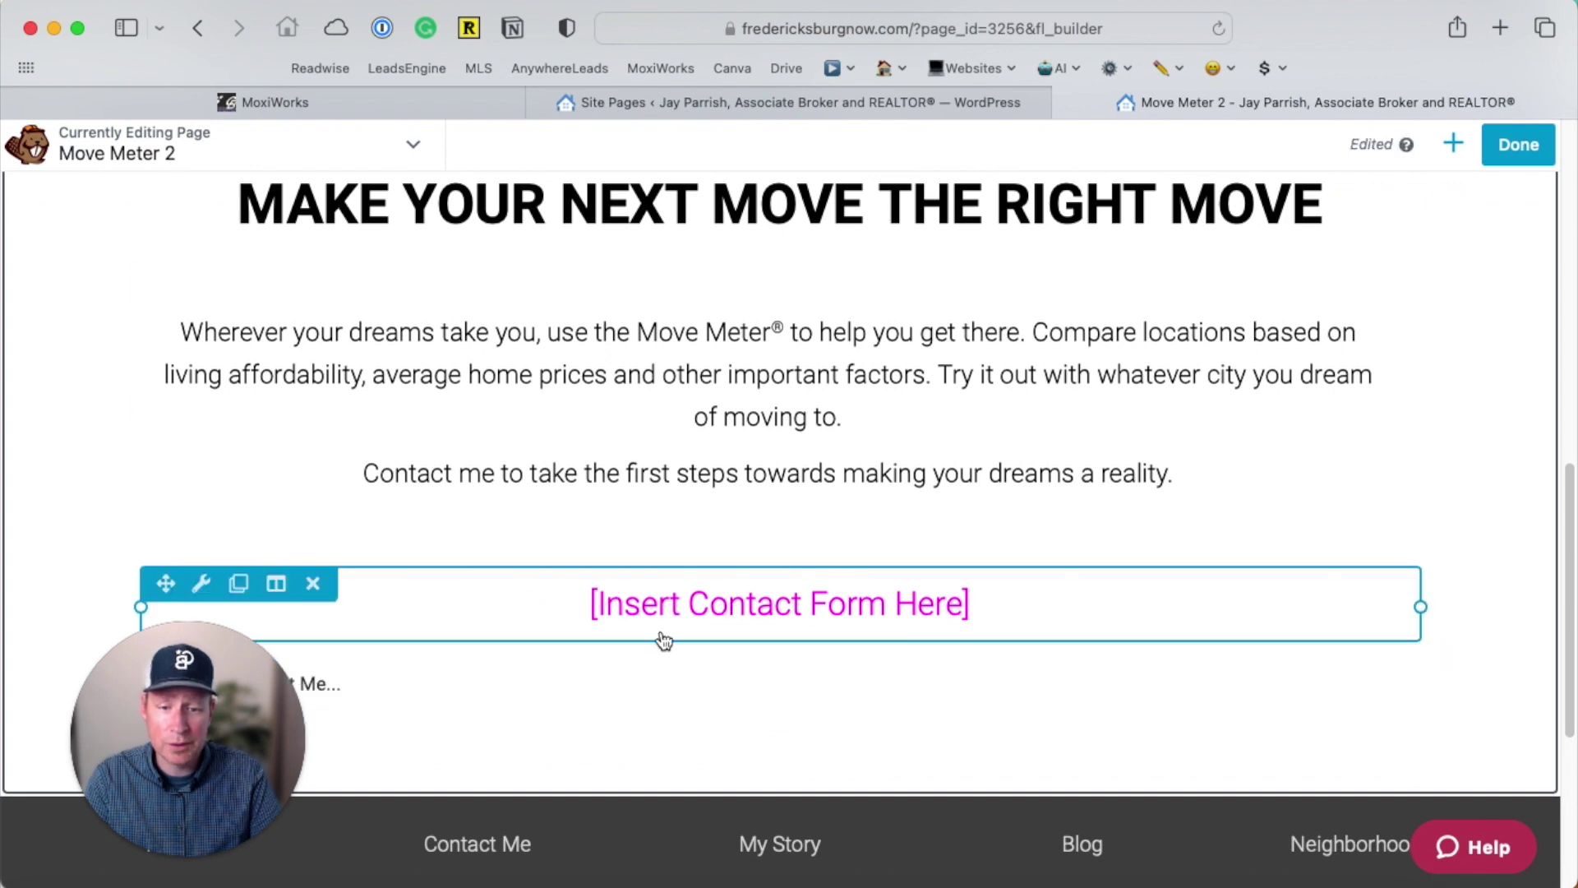
left_click(313, 585)
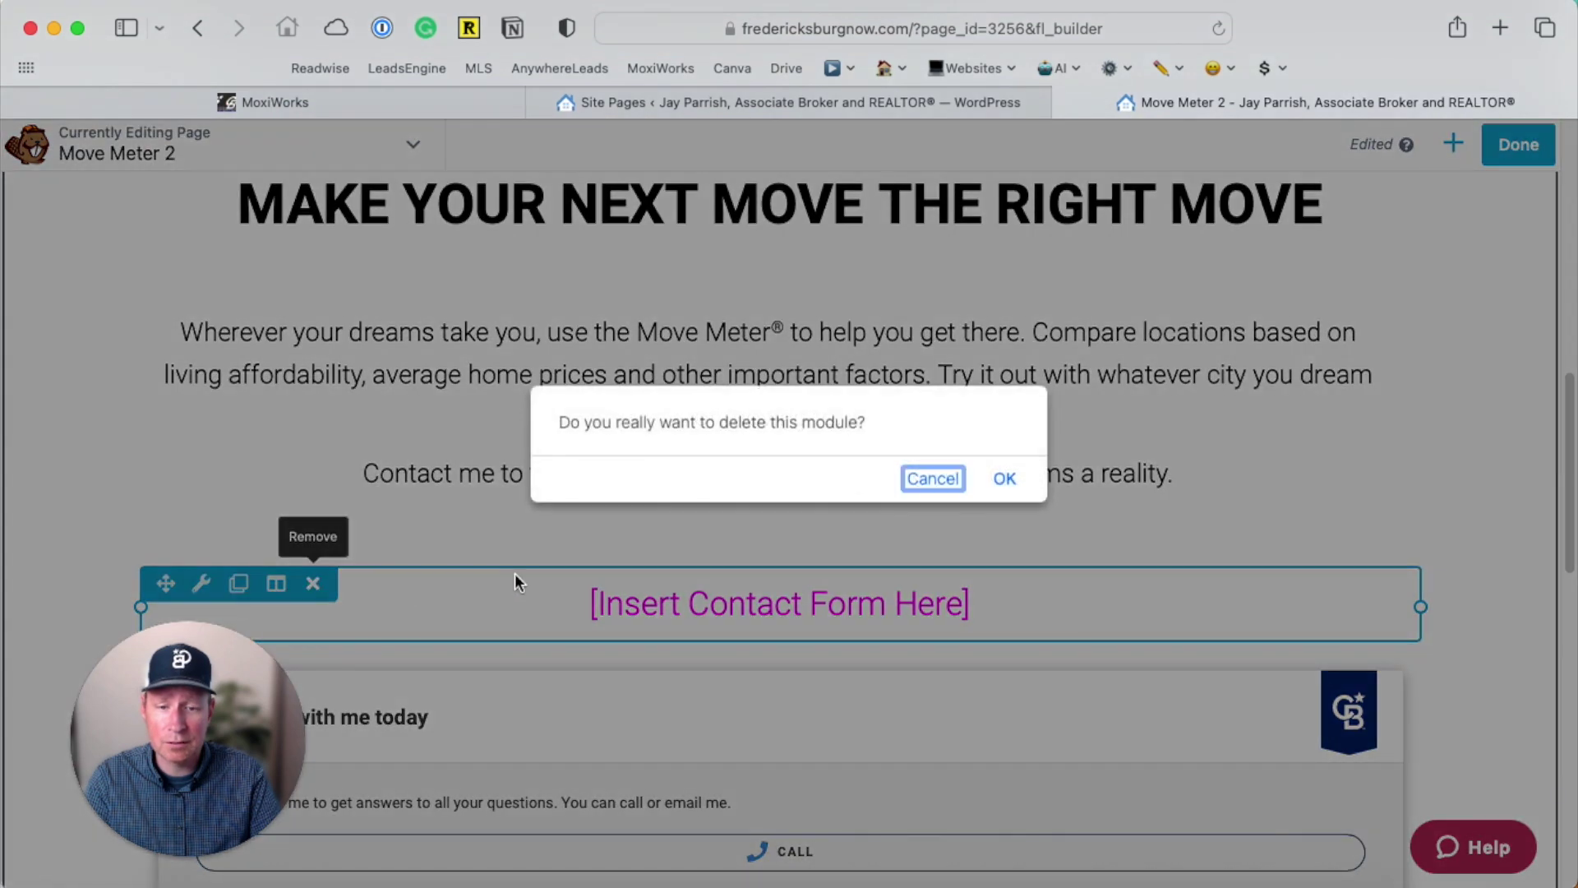
left_click(1004, 478)
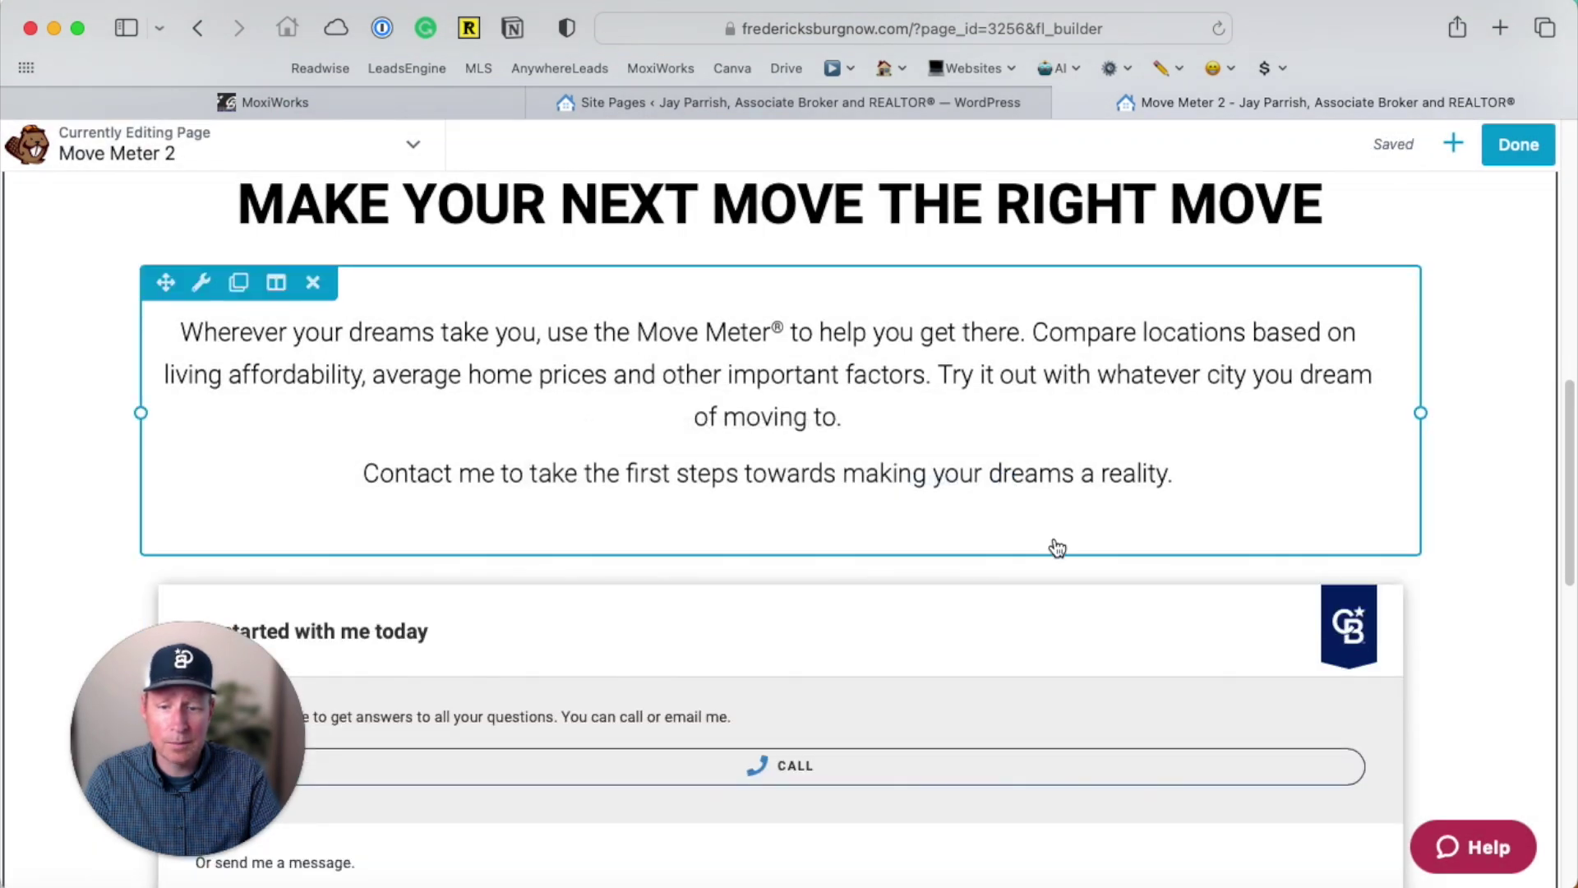
Finish editing the page to show the Discard, Save Draft, Publish and Cancel choices
scroll(1056, 551, "up", 1)
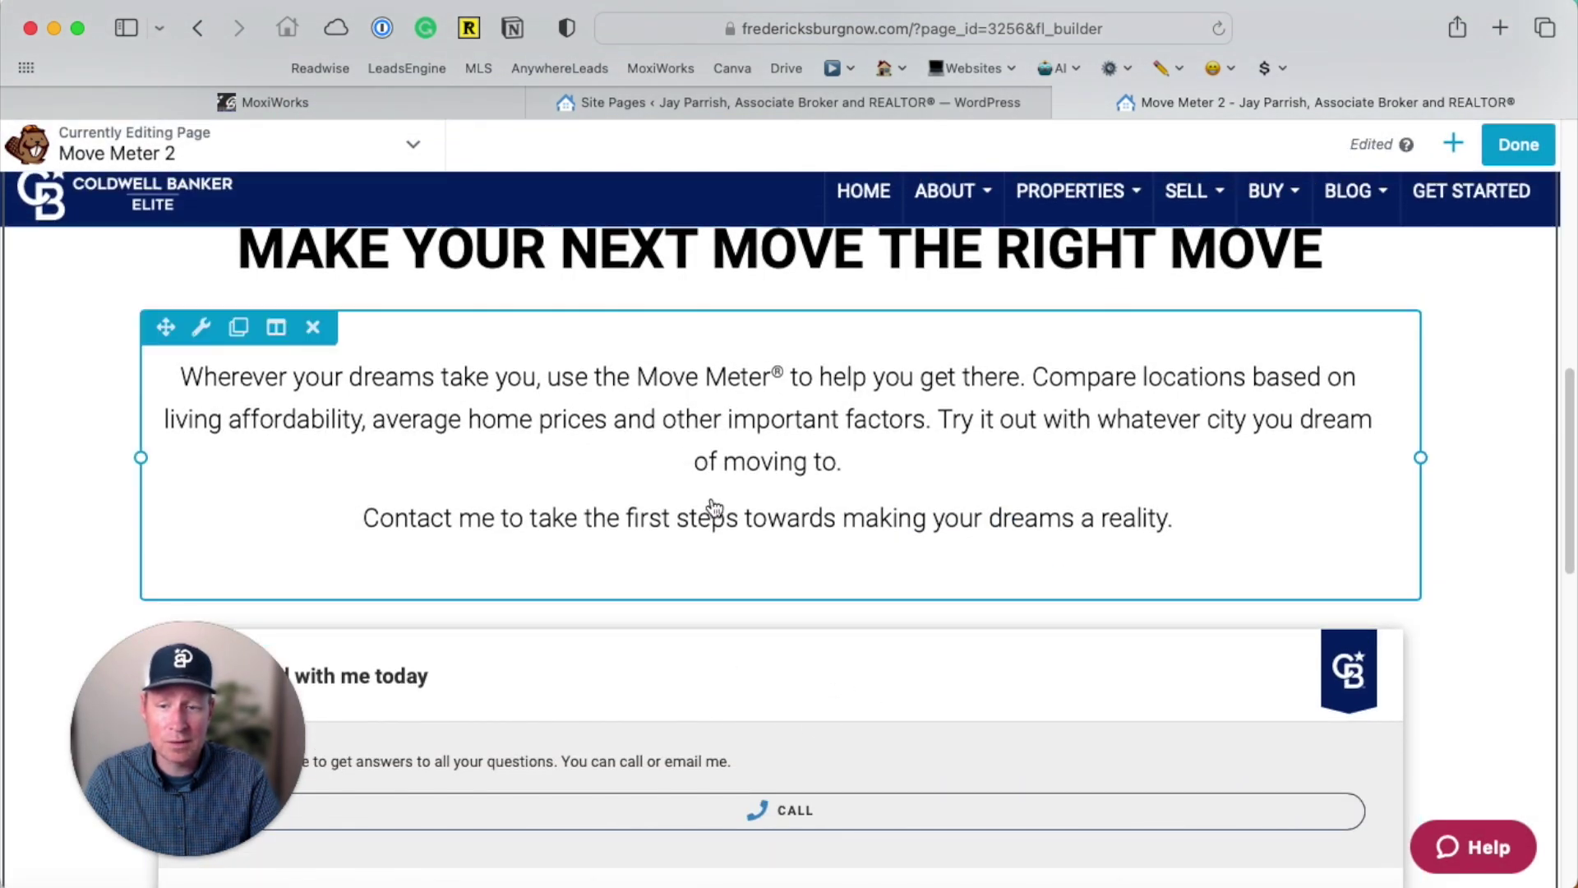
scroll(821, 501, "up", 5)
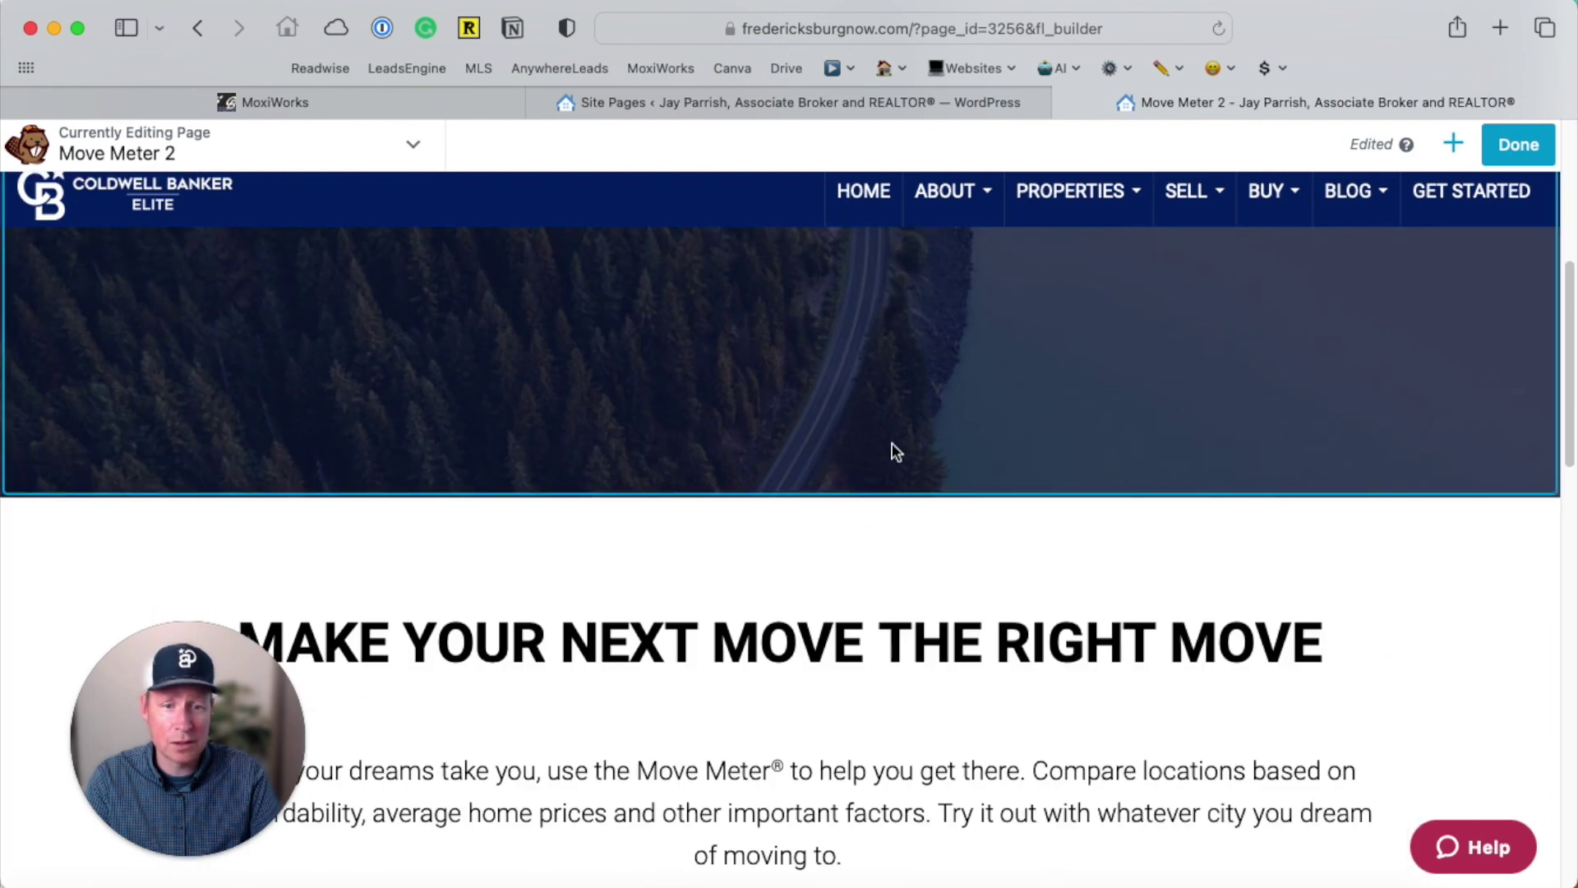
scroll(1014, 412, "up", 1)
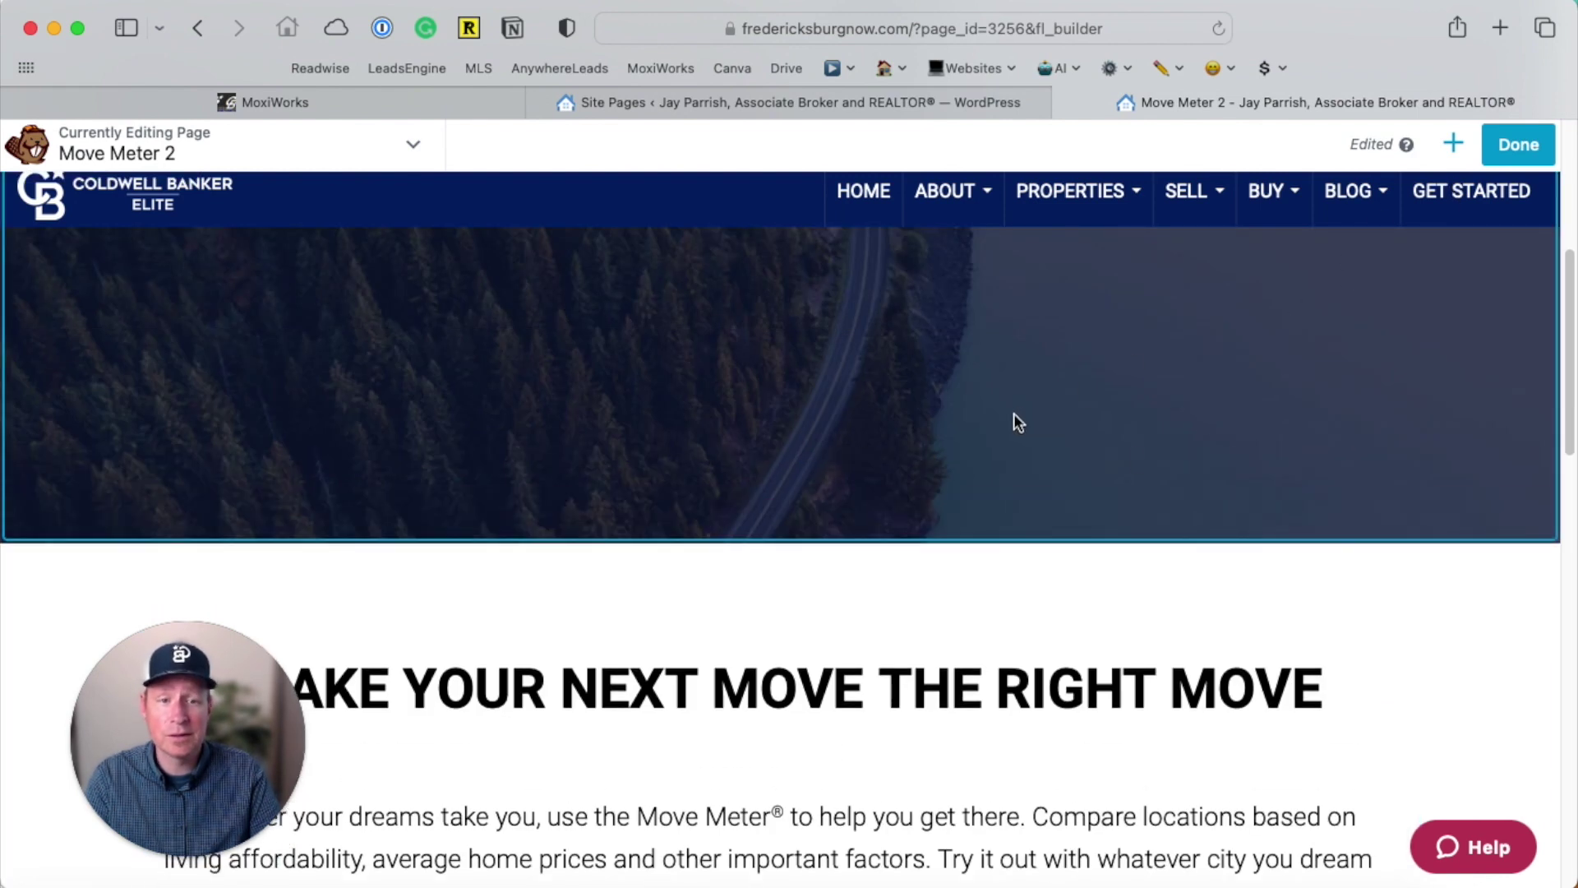
left_click(1516, 148)
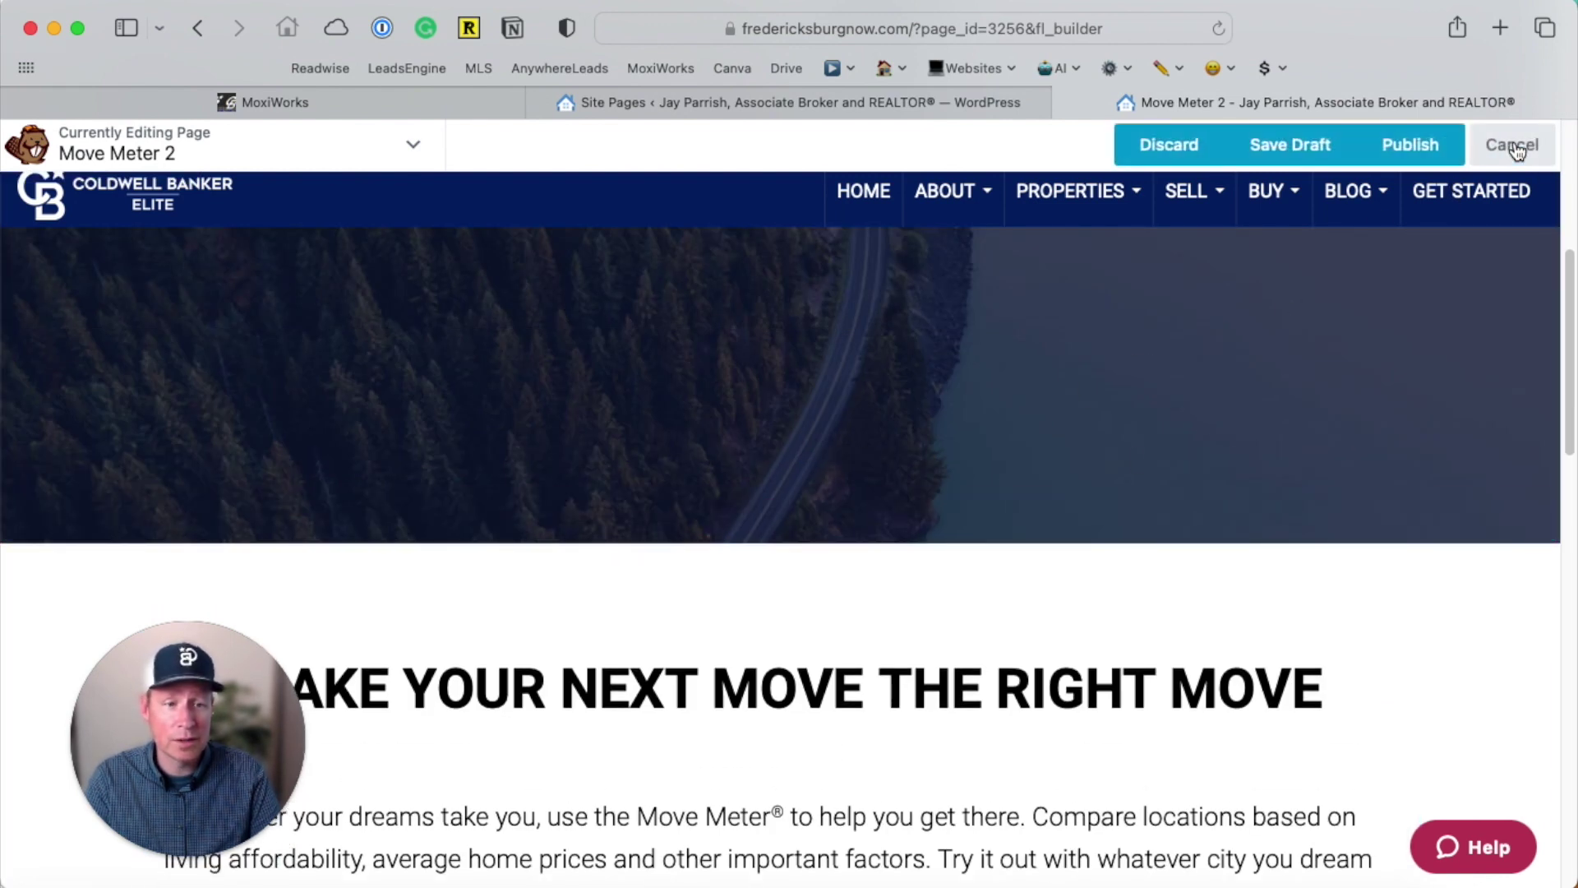
Publish the Move Meter 2 page and go back to the Admin Home dashboard
left_click(1409, 150)
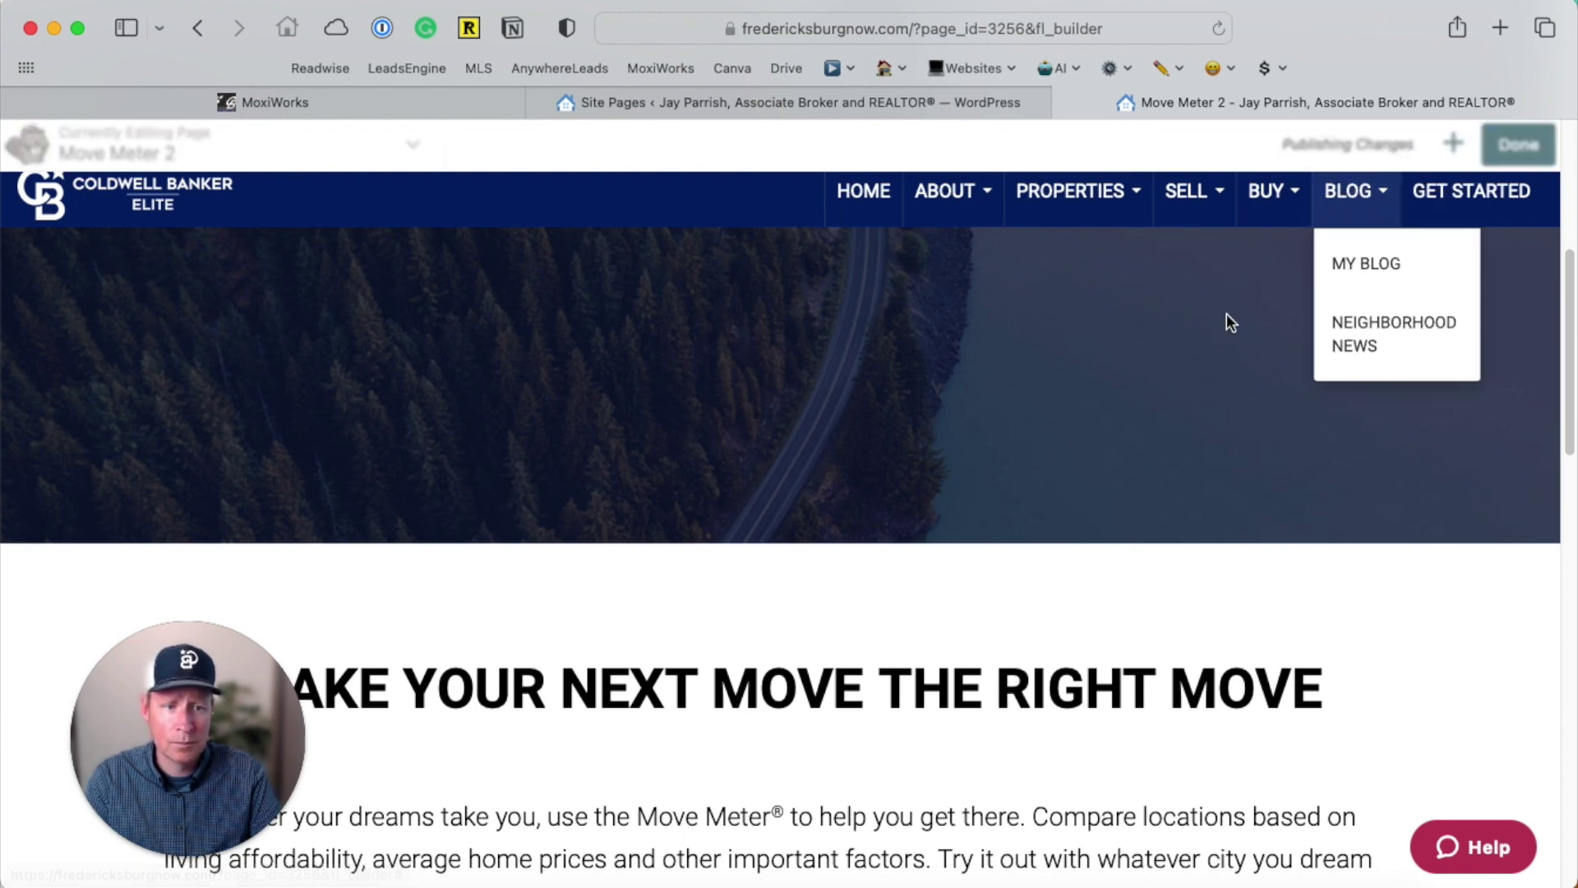
scroll(854, 477, "up", 1)
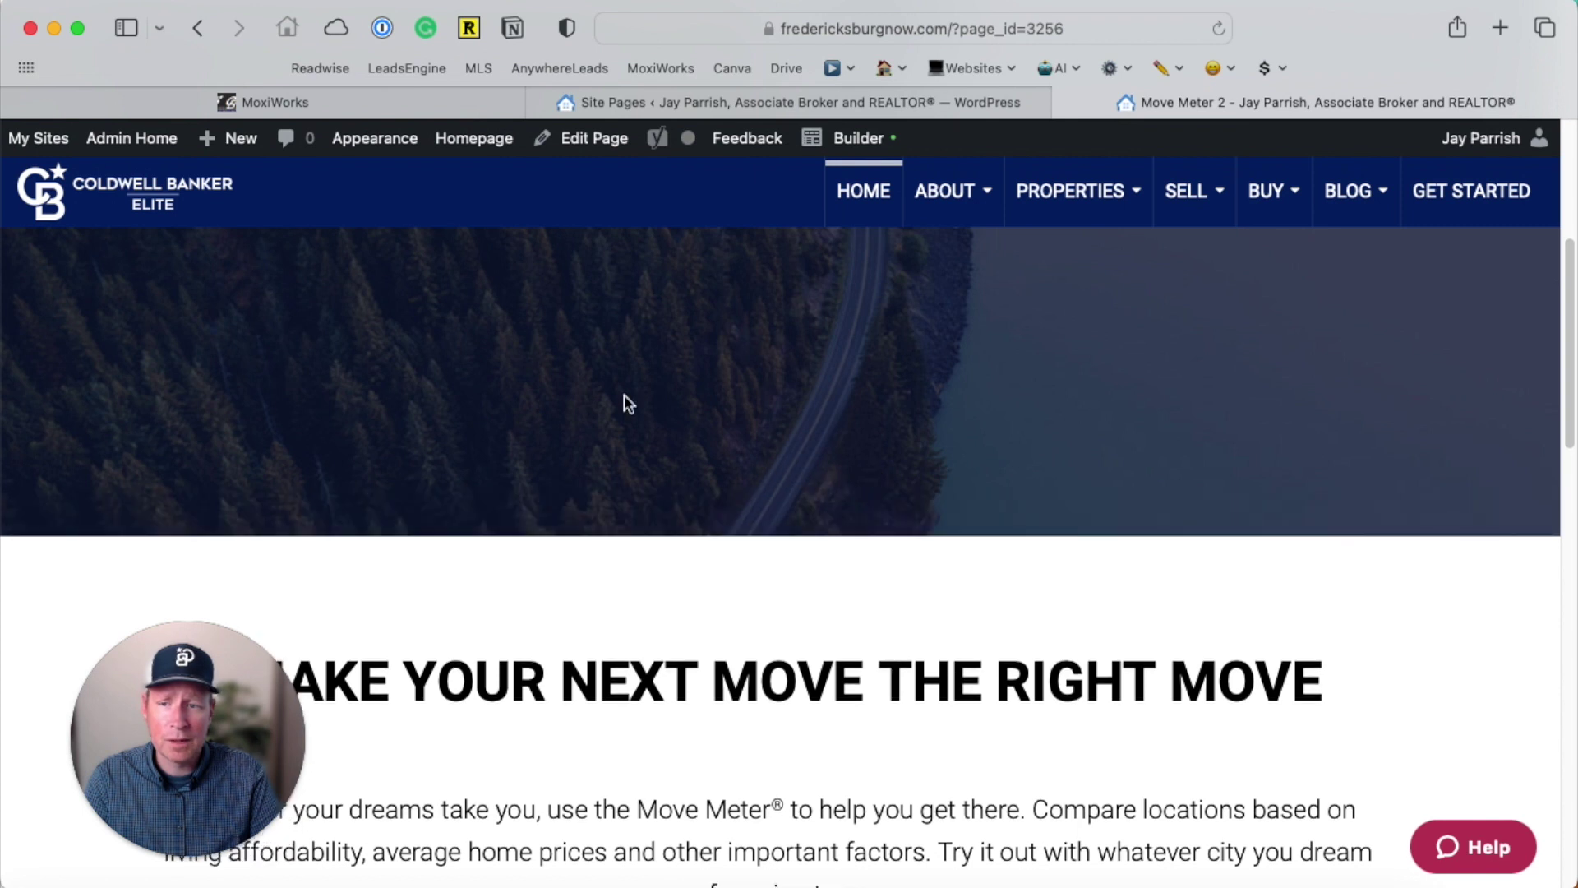
left_click(137, 141)
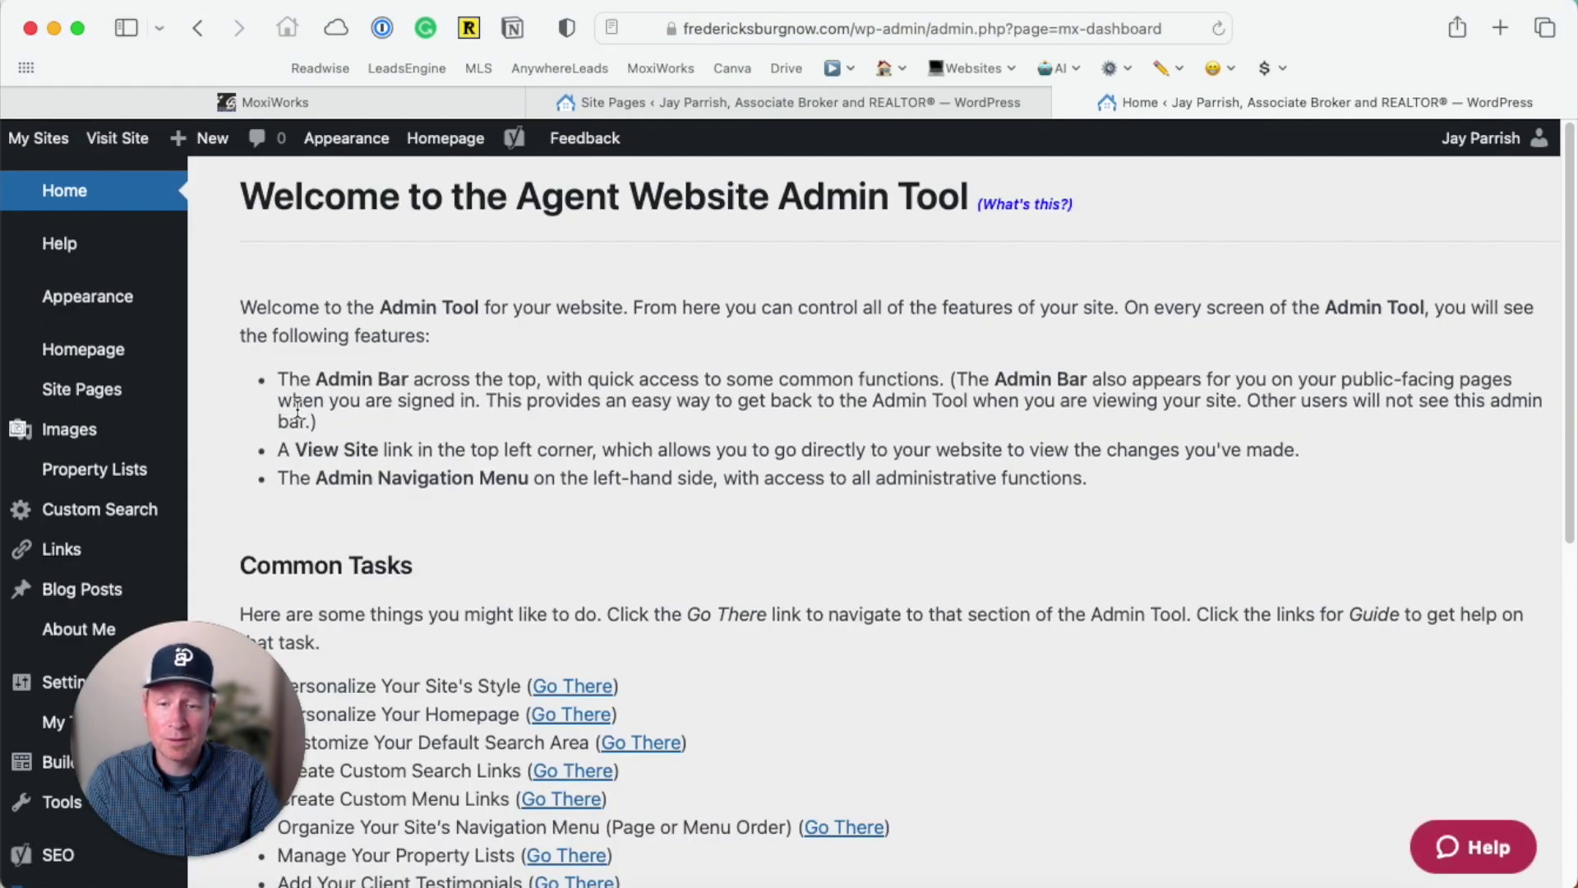
In Site Pages > All Pages, drag Move Meter 2 into the Buy section below Move Meter®
mouse_move(89, 402)
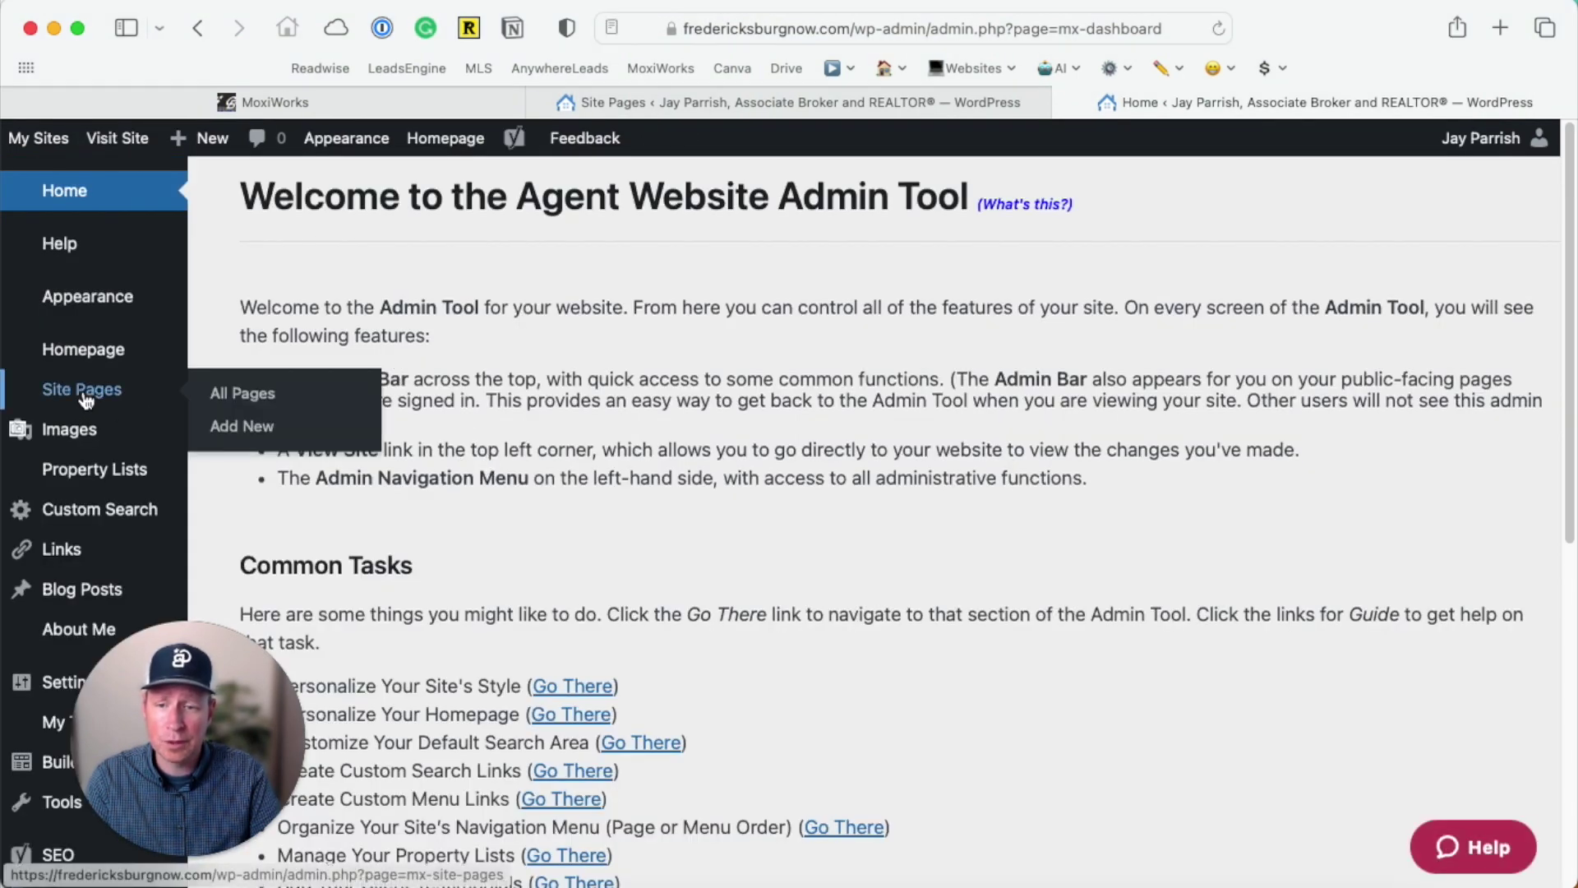
left_click(236, 392)
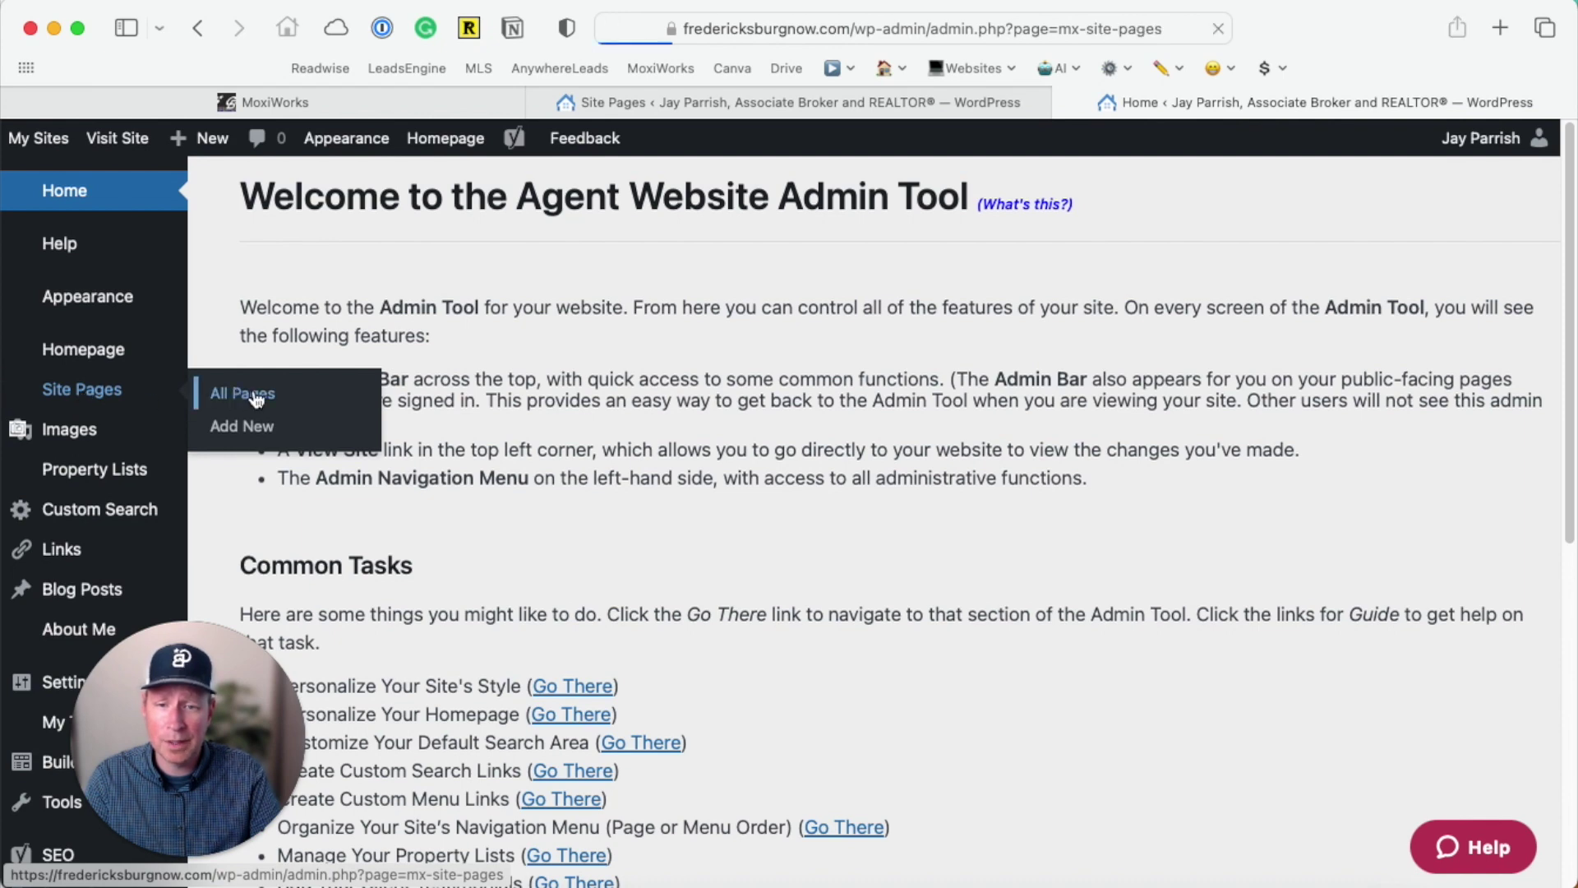
scroll(751, 521, "down", 20)
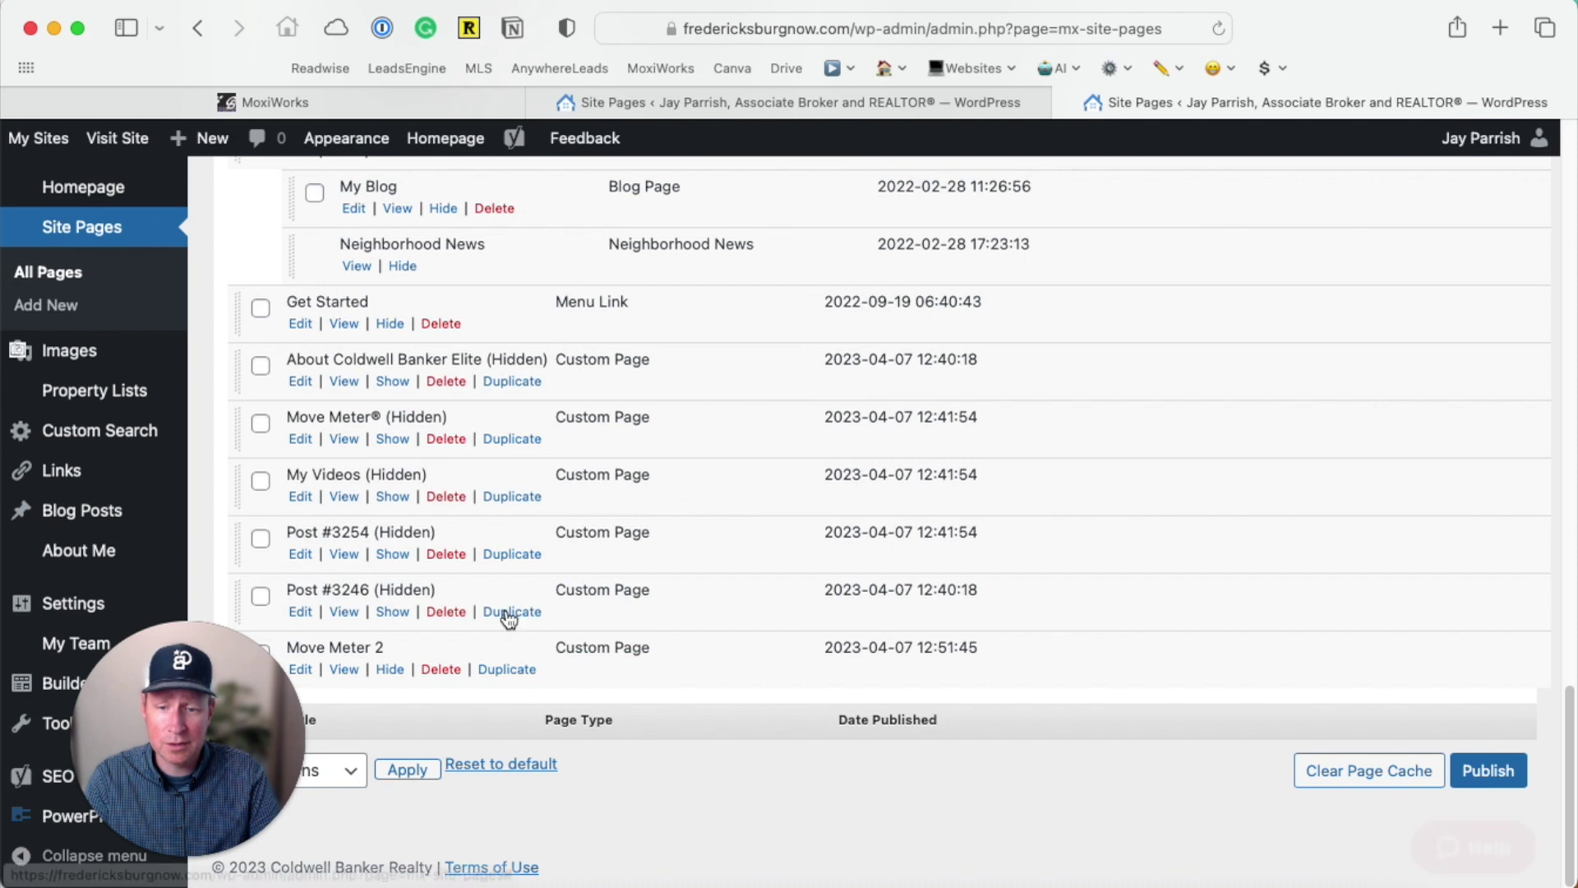
left_click_drag(263, 665, 1305, 590)
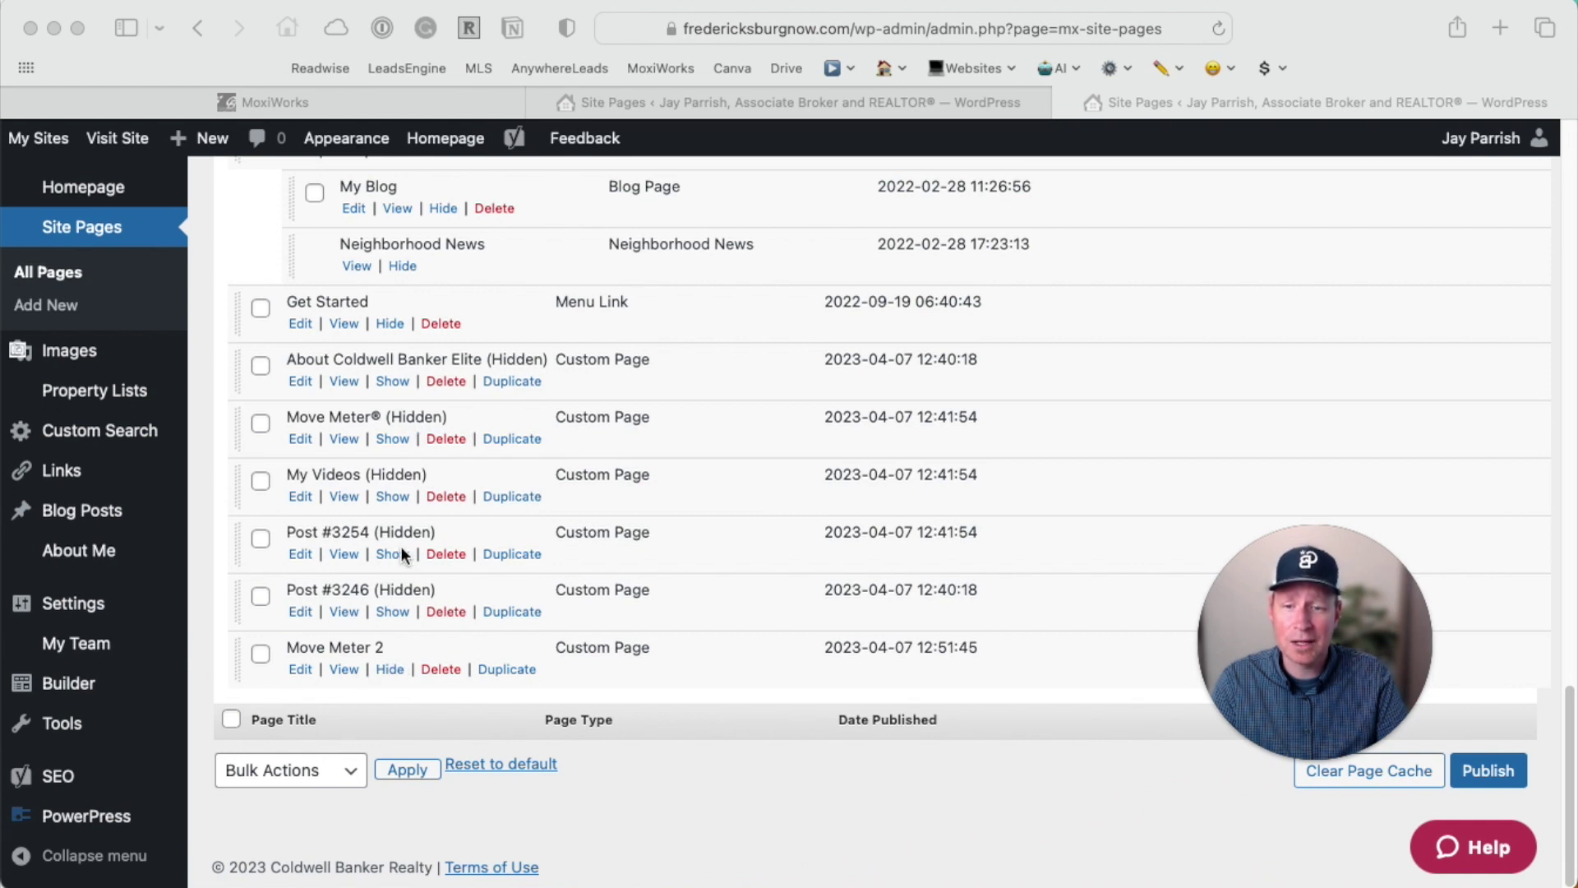
scroll(399, 550, "up", 1)
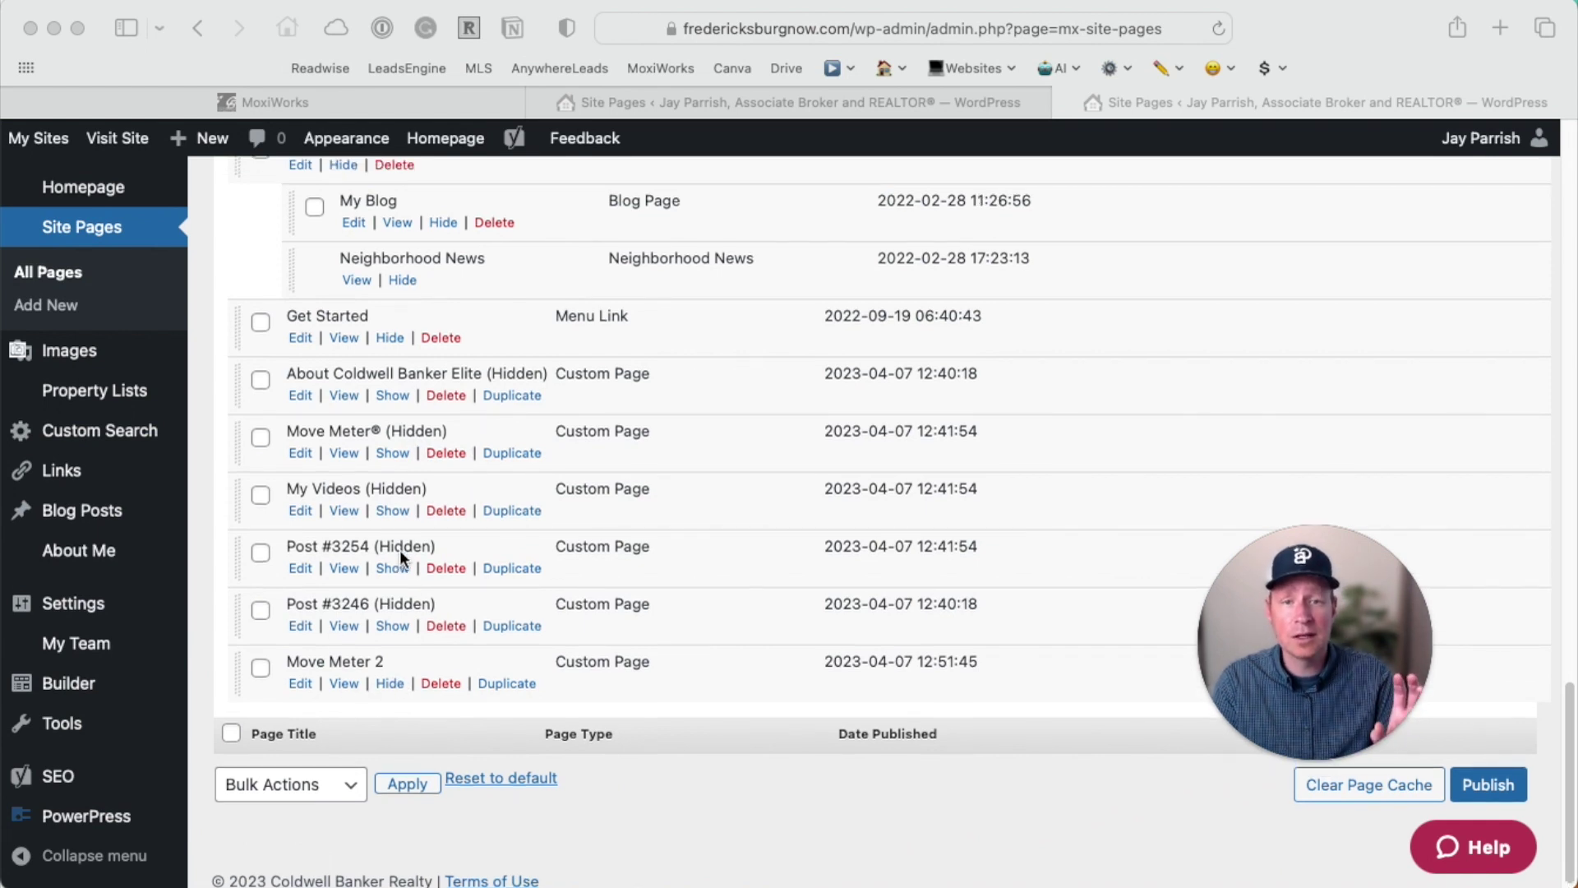
left_click_drag(245, 676, 282, 352)
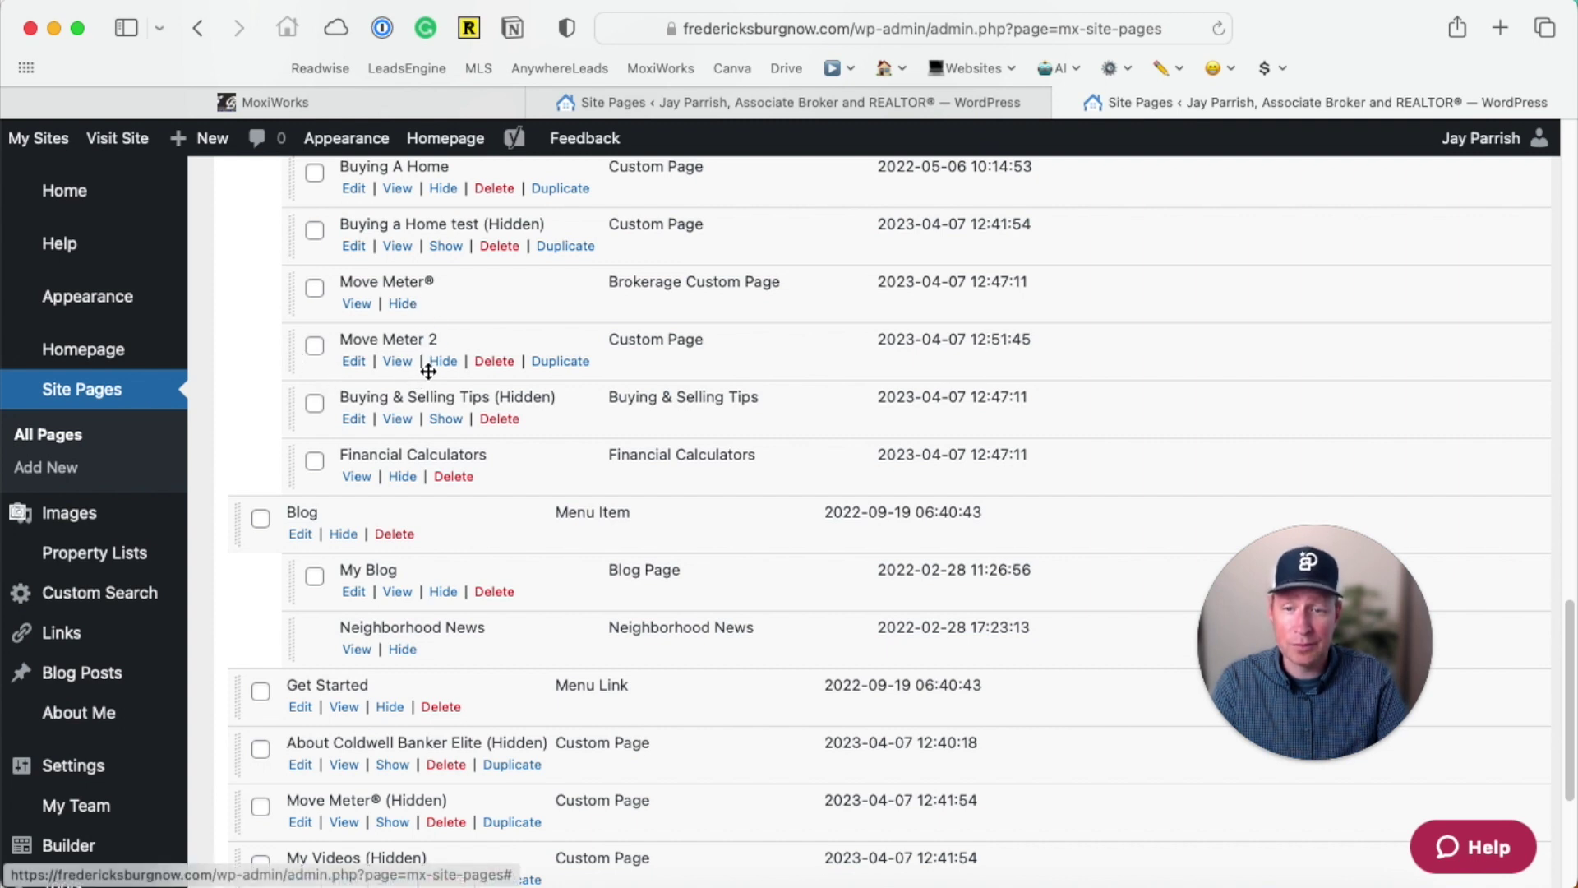
Hide the original Move Meter® page, publish the navigation, and open the live site
left_click(403, 304)
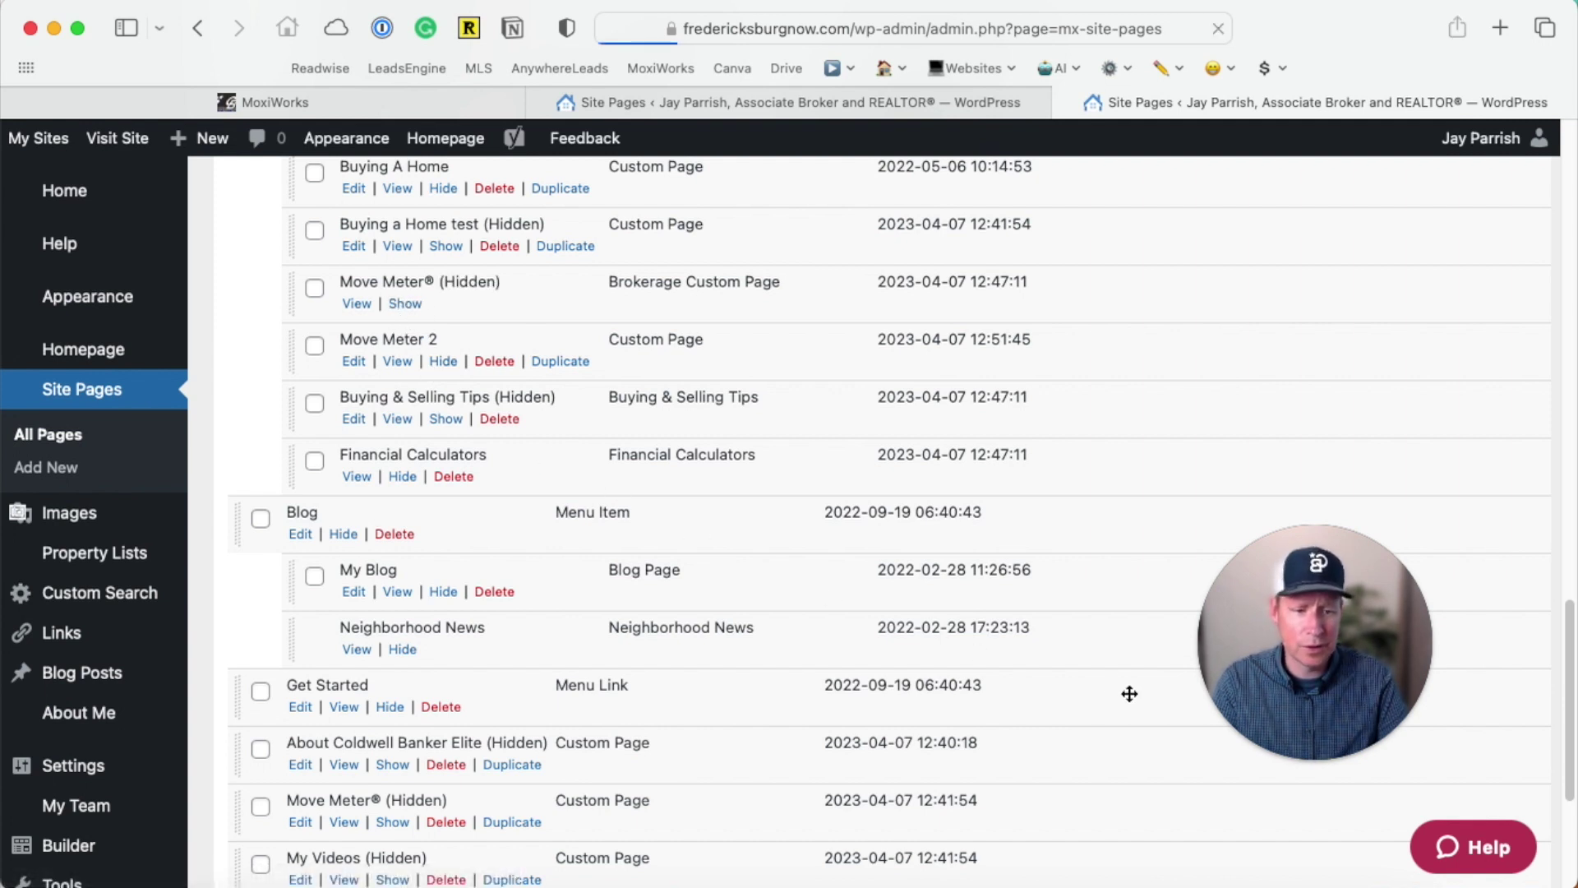
scroll(1130, 695, "down", 4)
scroll(1447, 773, "down", 5)
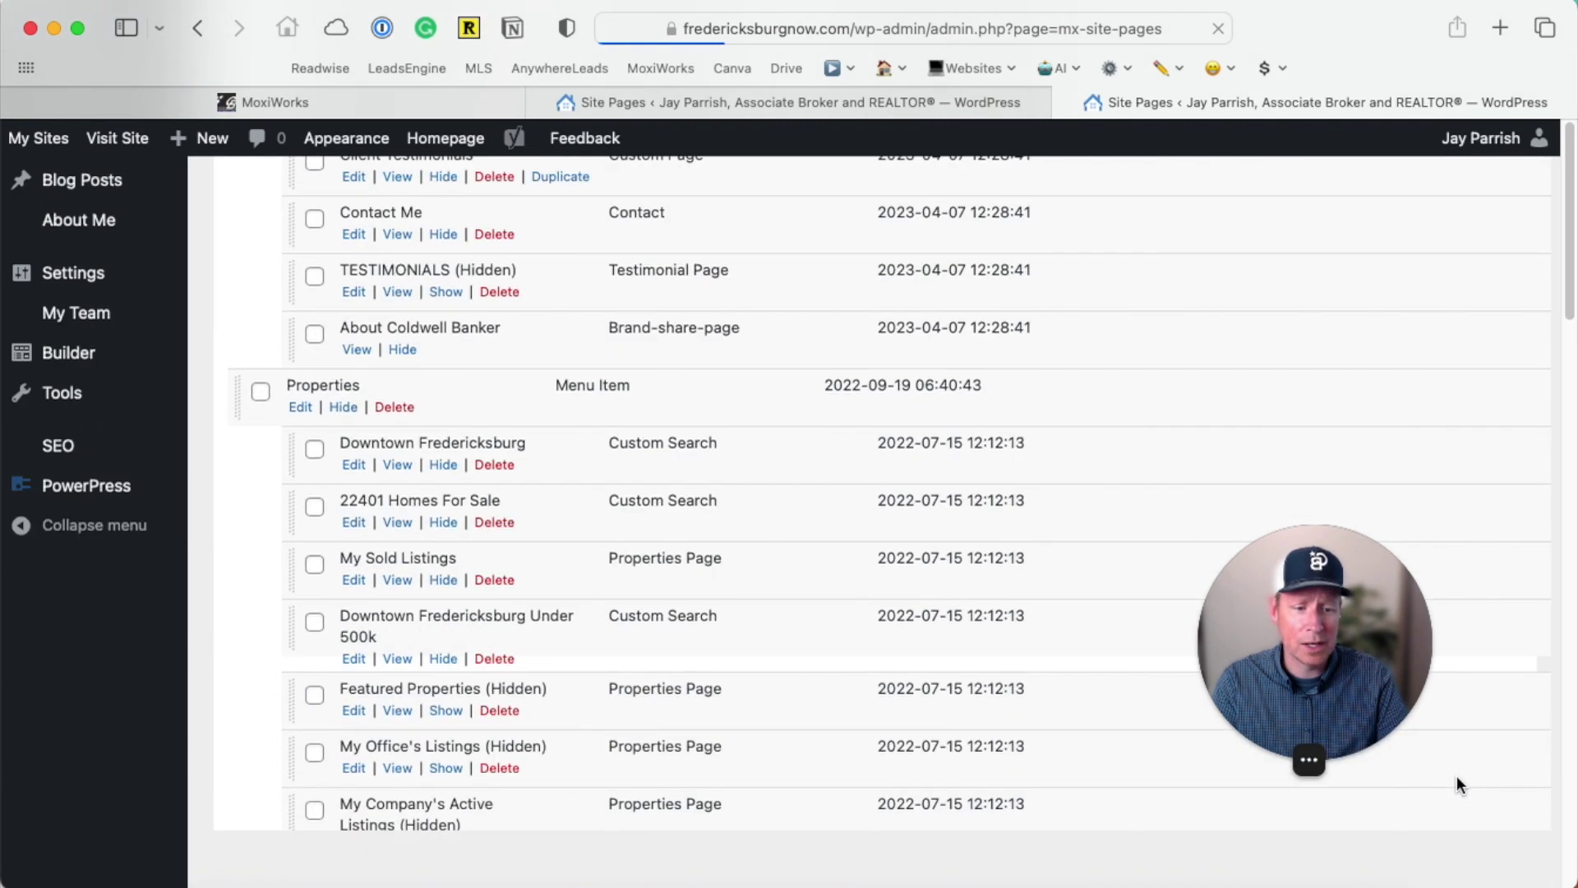
scroll(1459, 784, "down", 15)
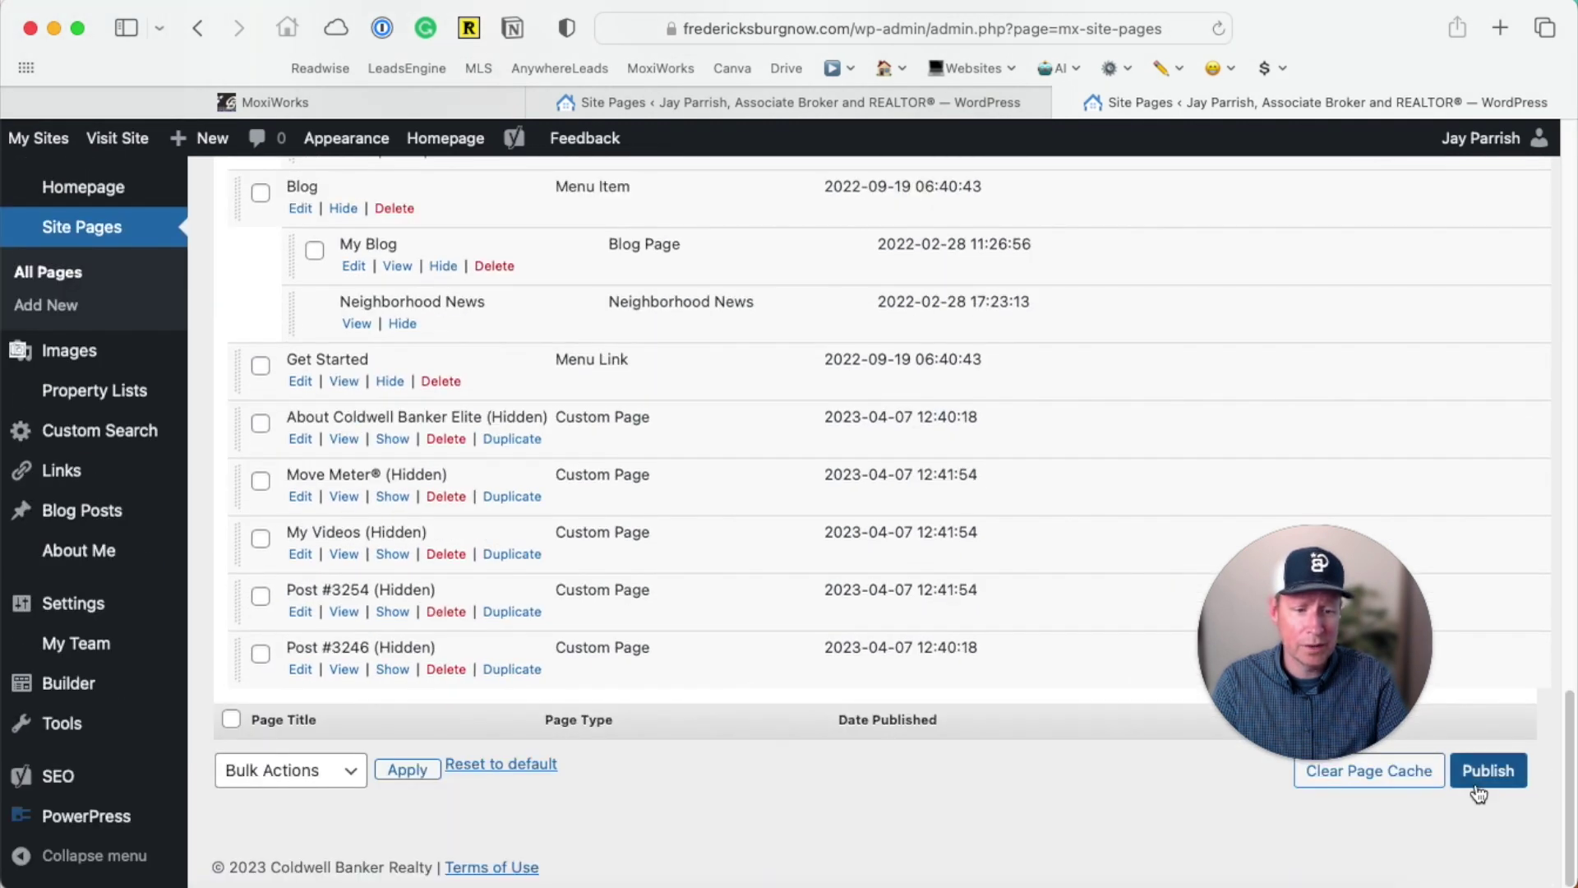
left_click(1479, 773)
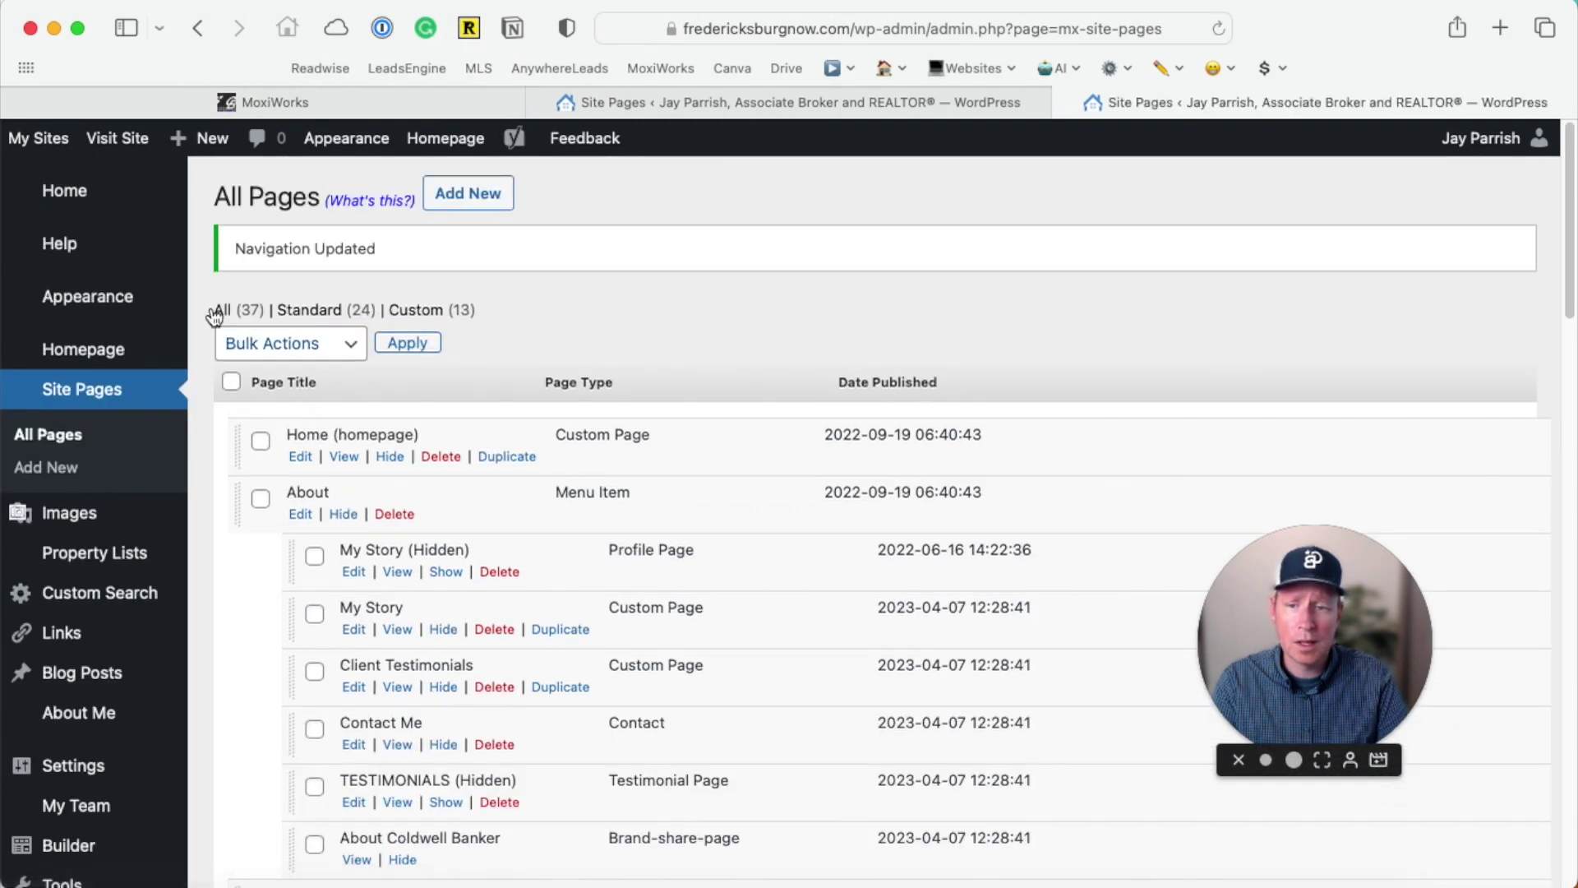
left_click(116, 138)
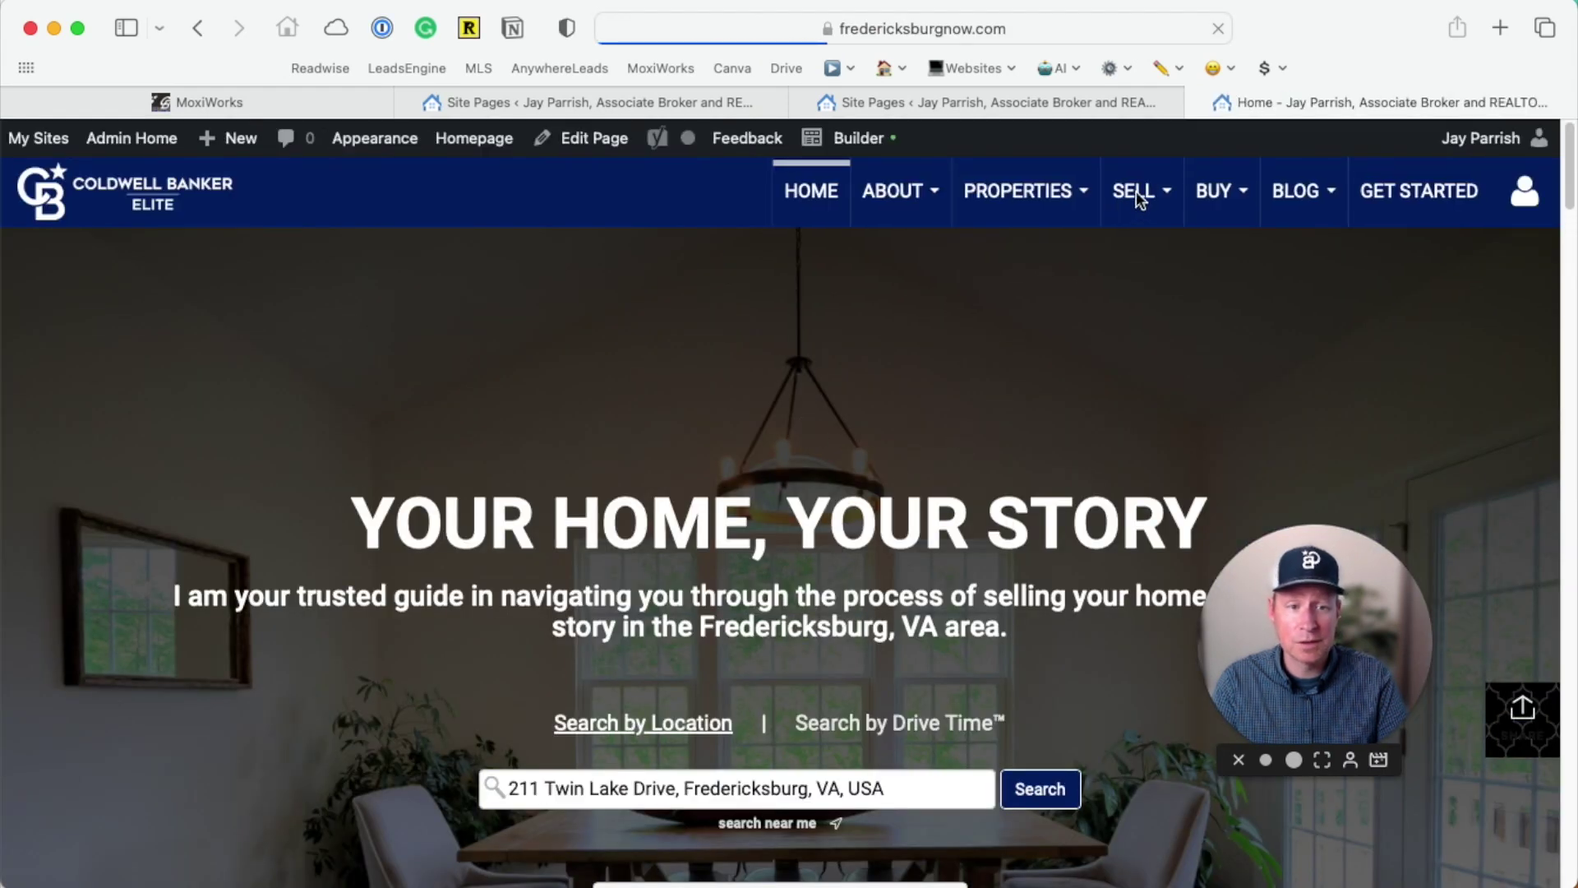
On the live site, open Move Meter 2 from the BUY menu
mouse_move(1217, 197)
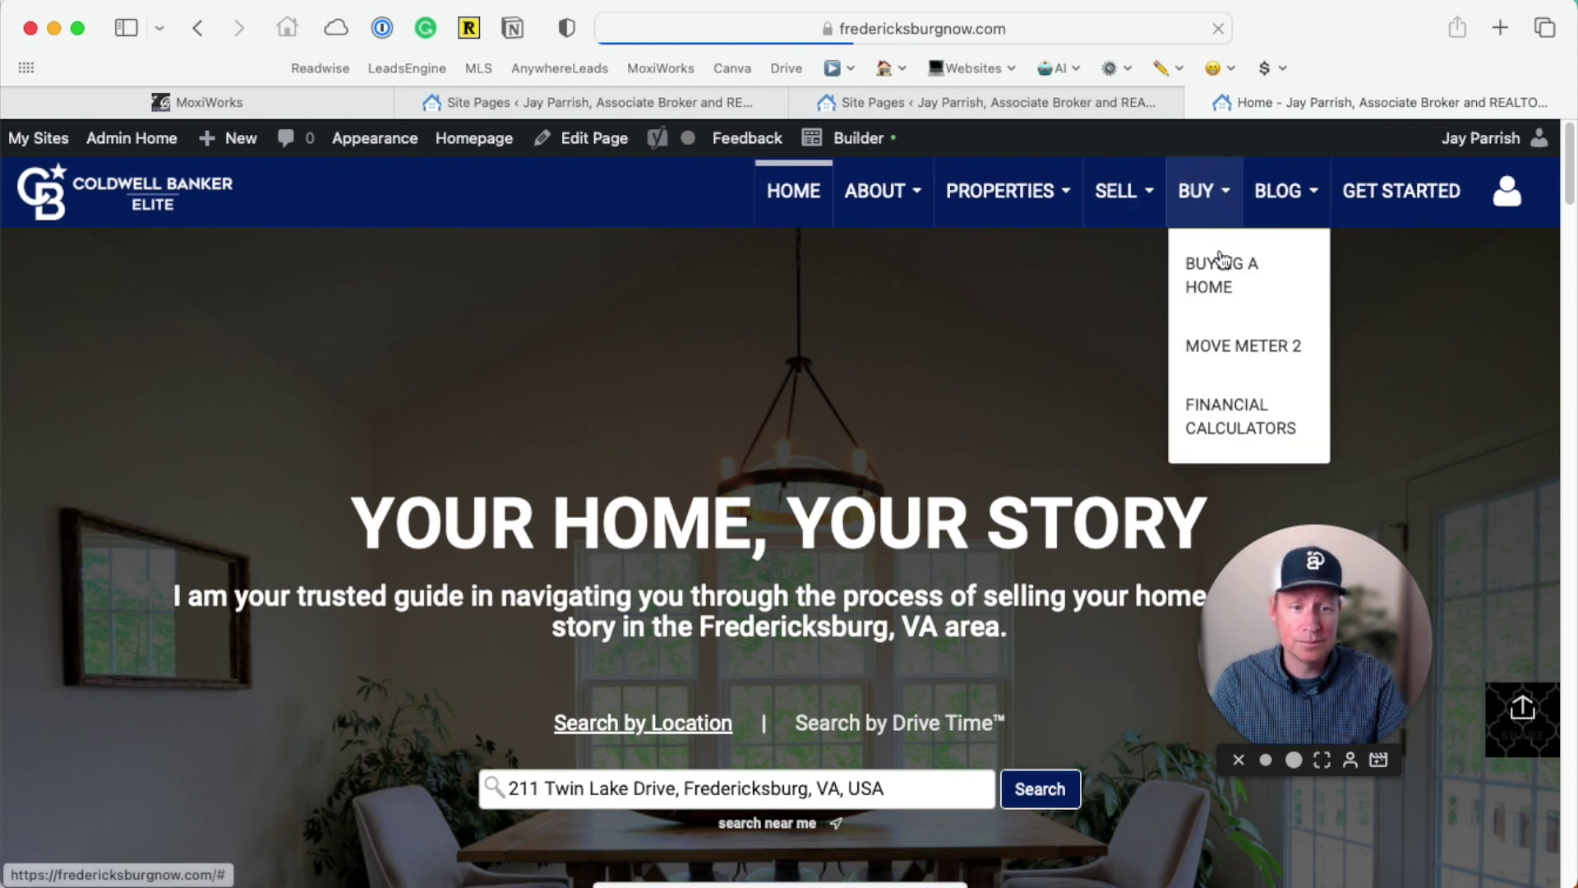
left_click(1257, 355)
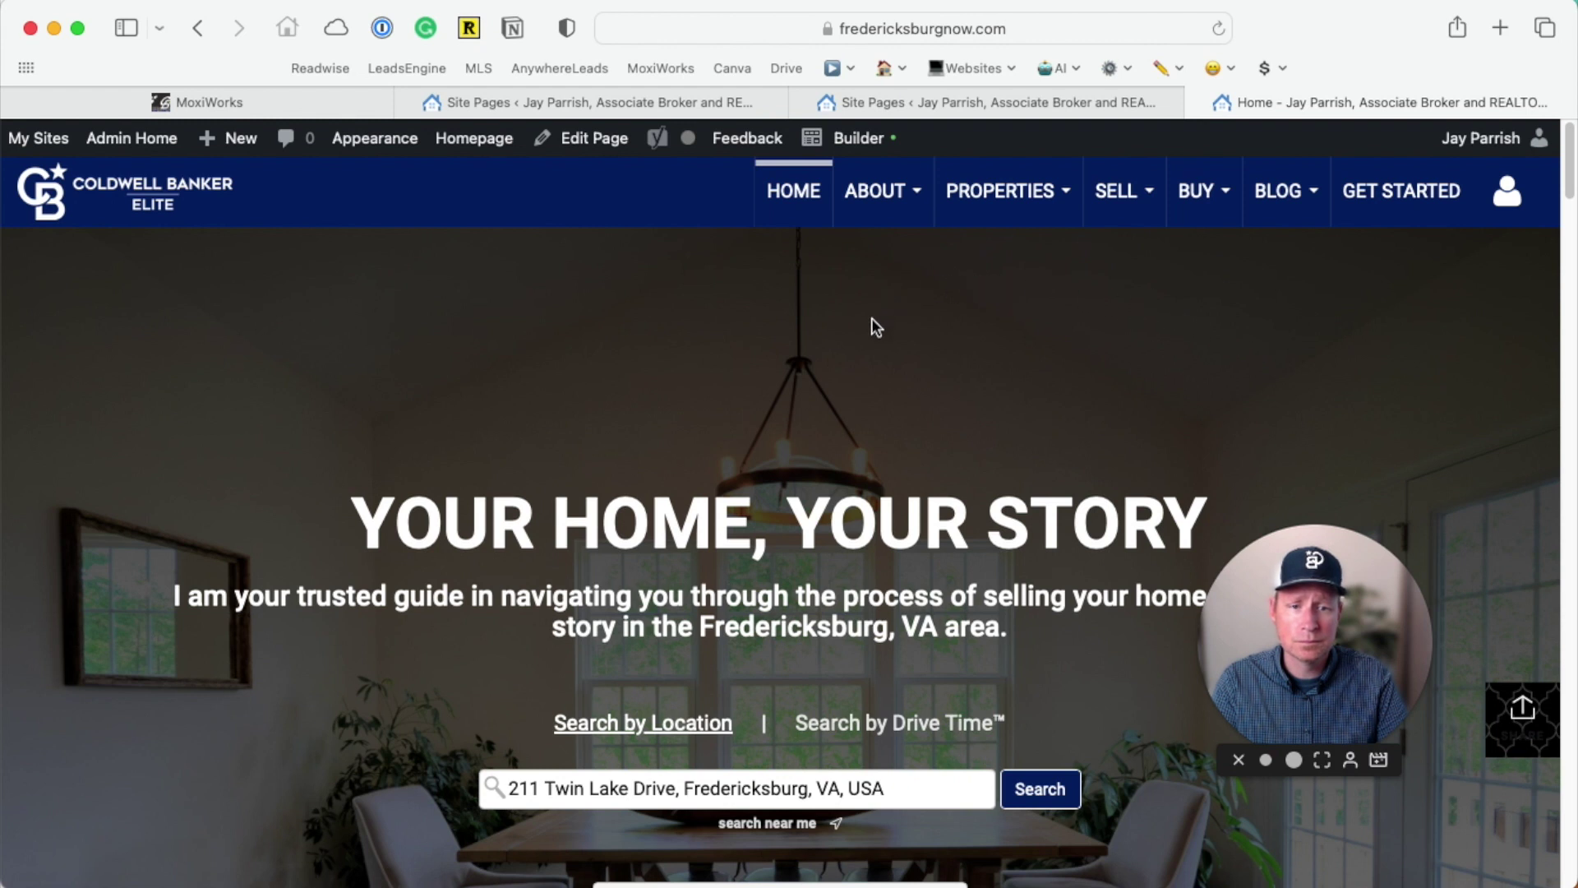
mouse_move(1205, 201)
left_click(1223, 345)
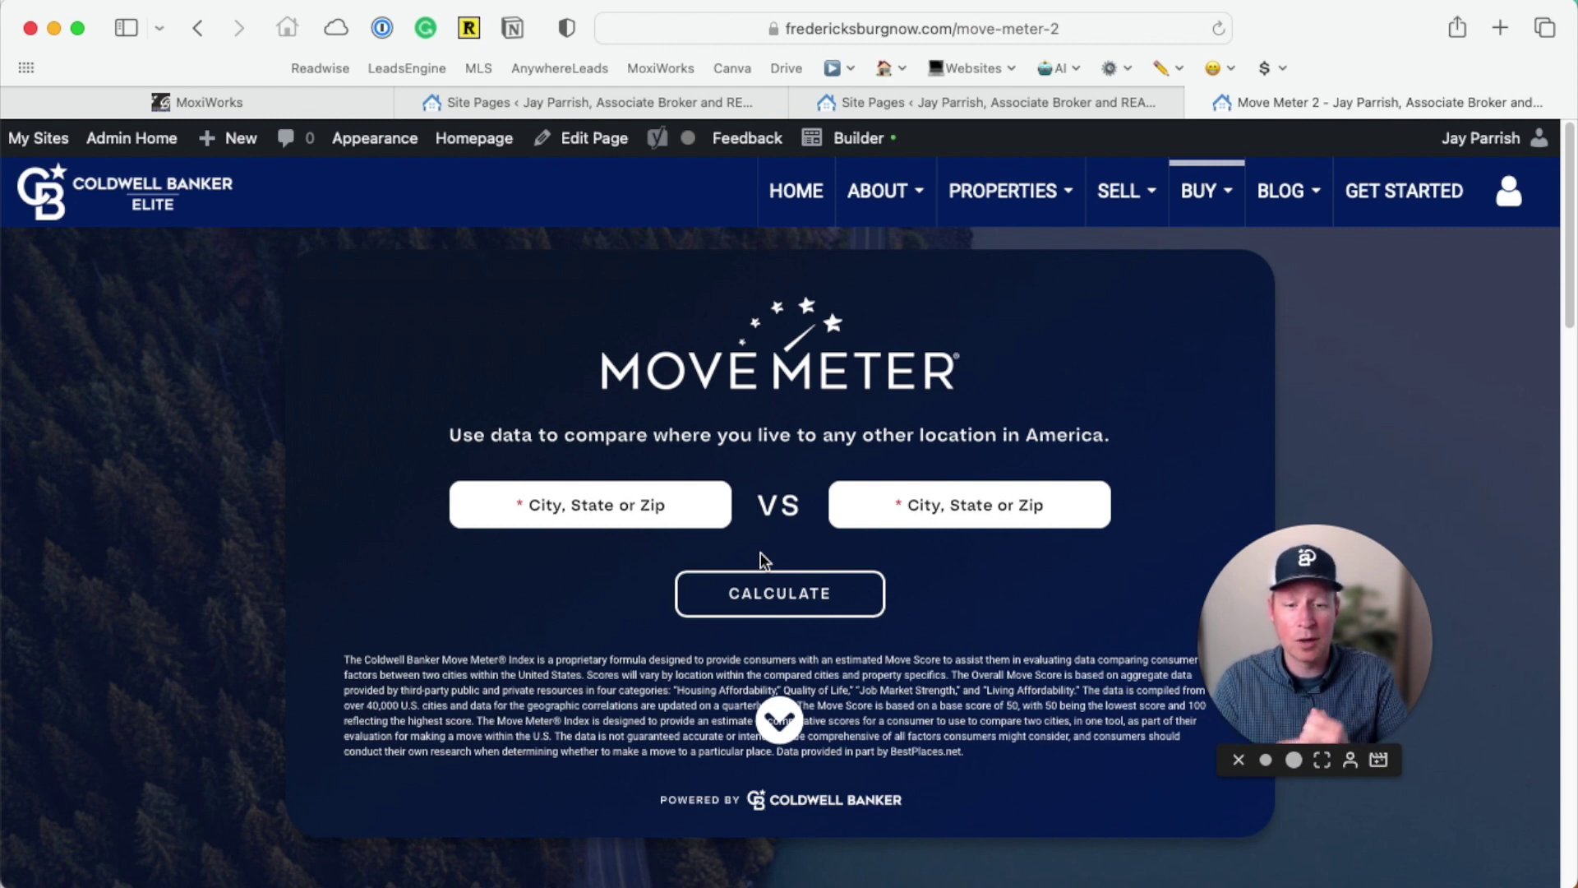
Jump to the #info section and review the Move Meter description and 'Get started with me today' form
left_click(779, 721)
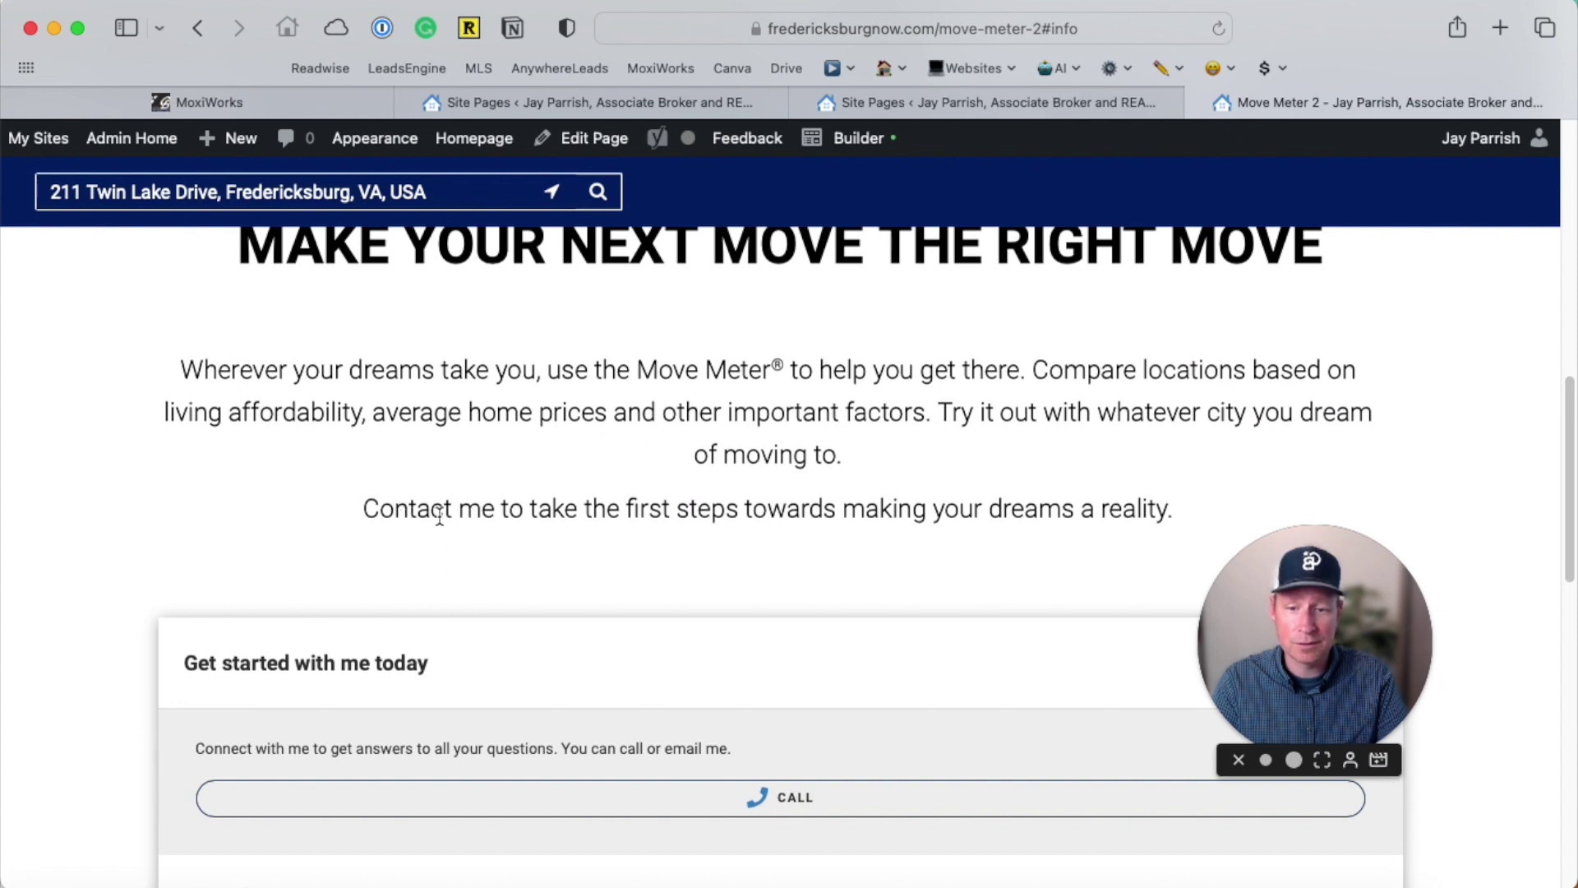
scroll(440, 516, "down", 1)
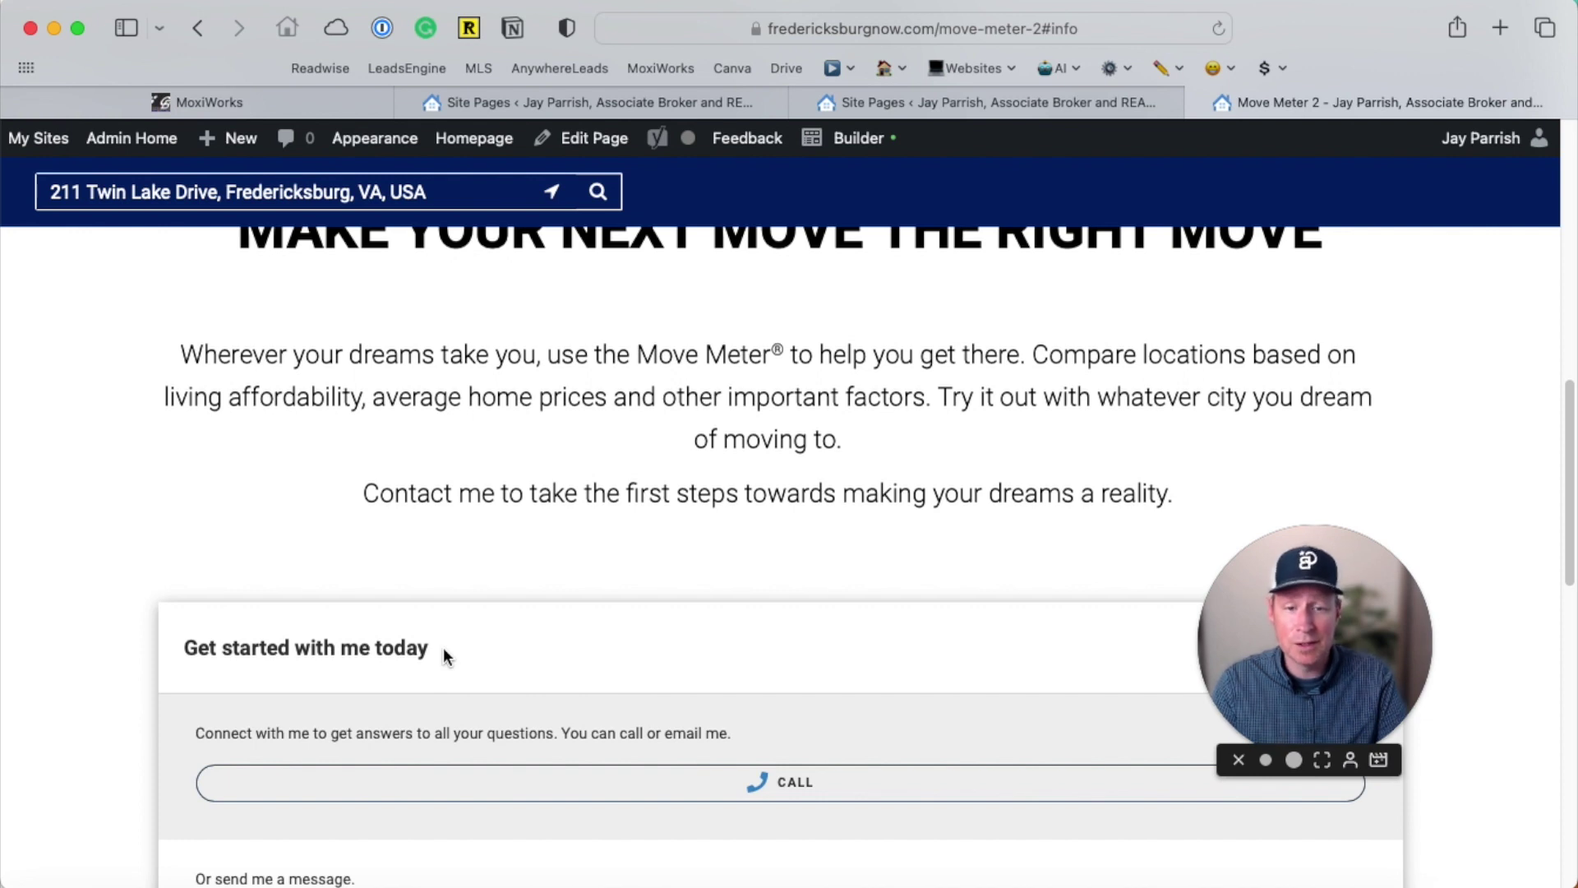
scroll(462, 581, "up", 5)
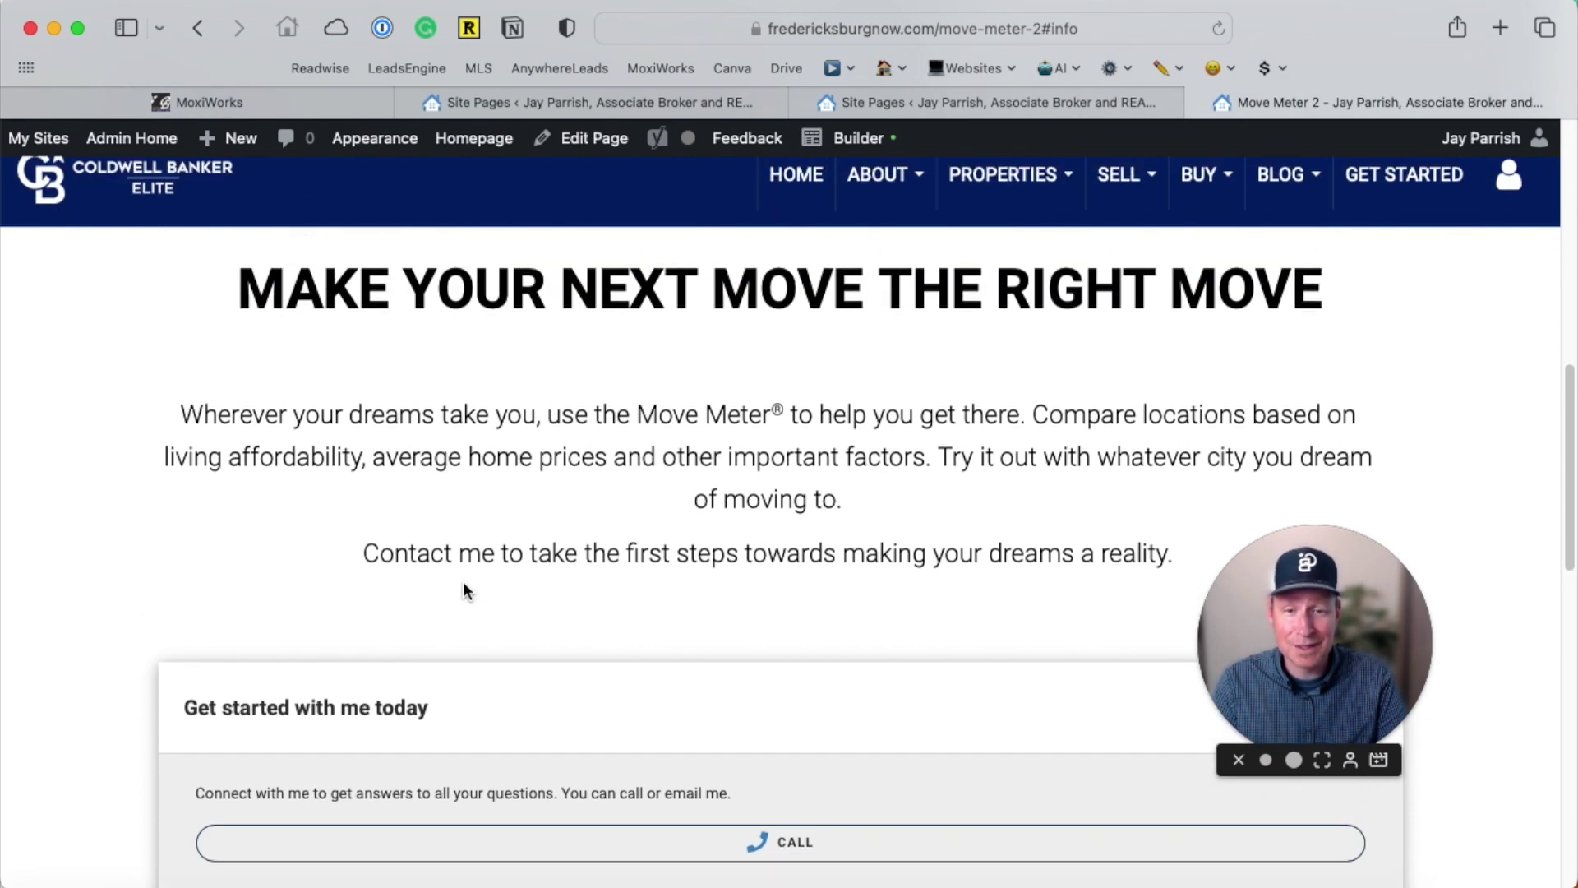
scroll(465, 583, "up", 10)
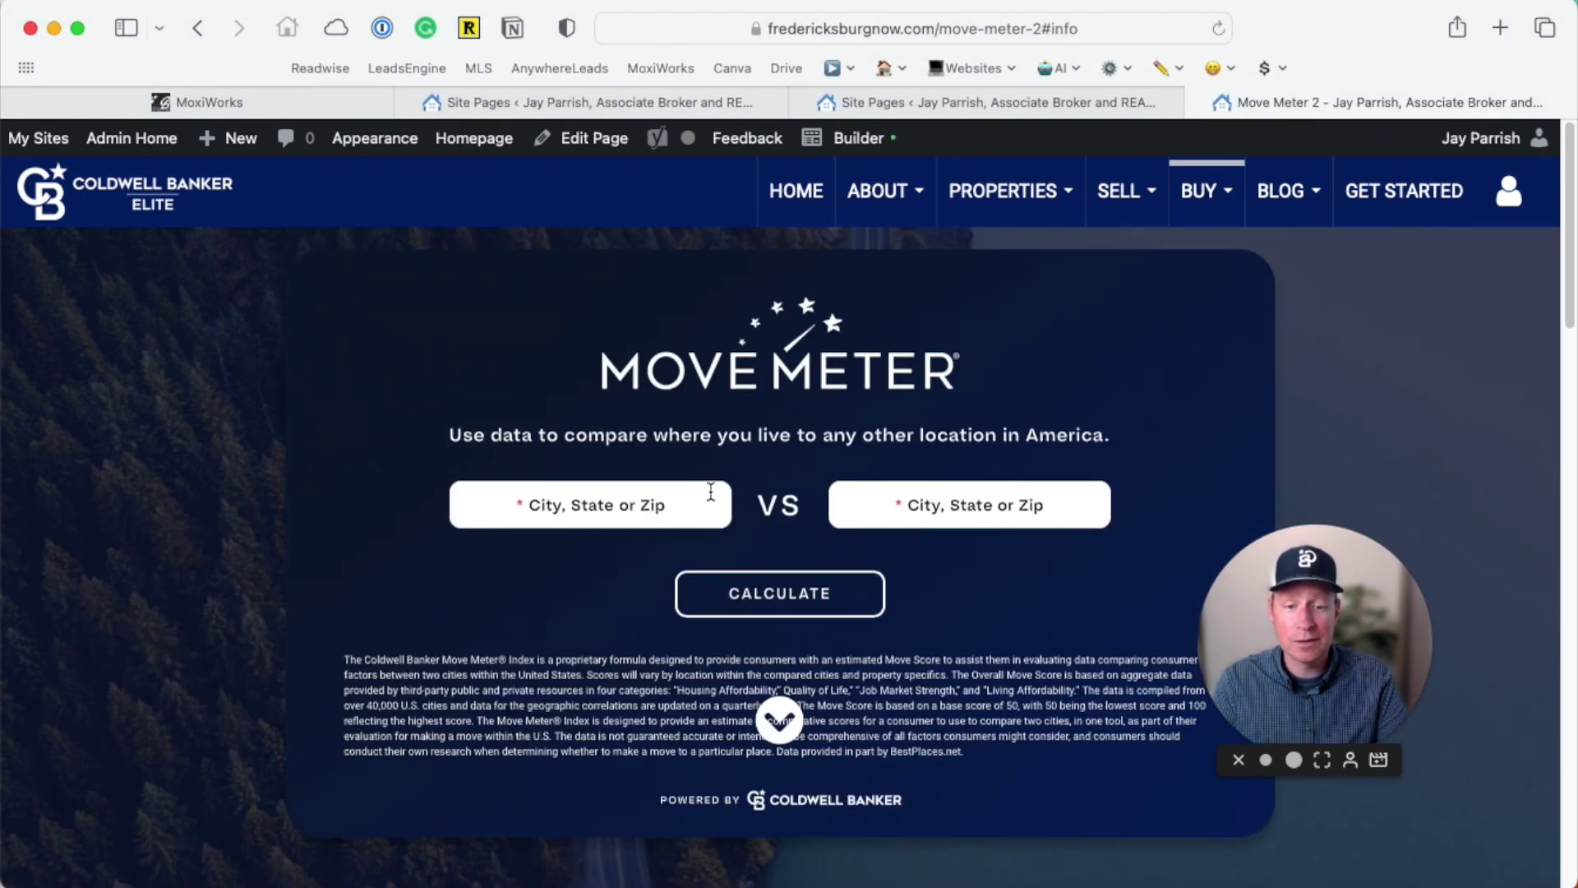
scroll(711, 492, "down", 8)
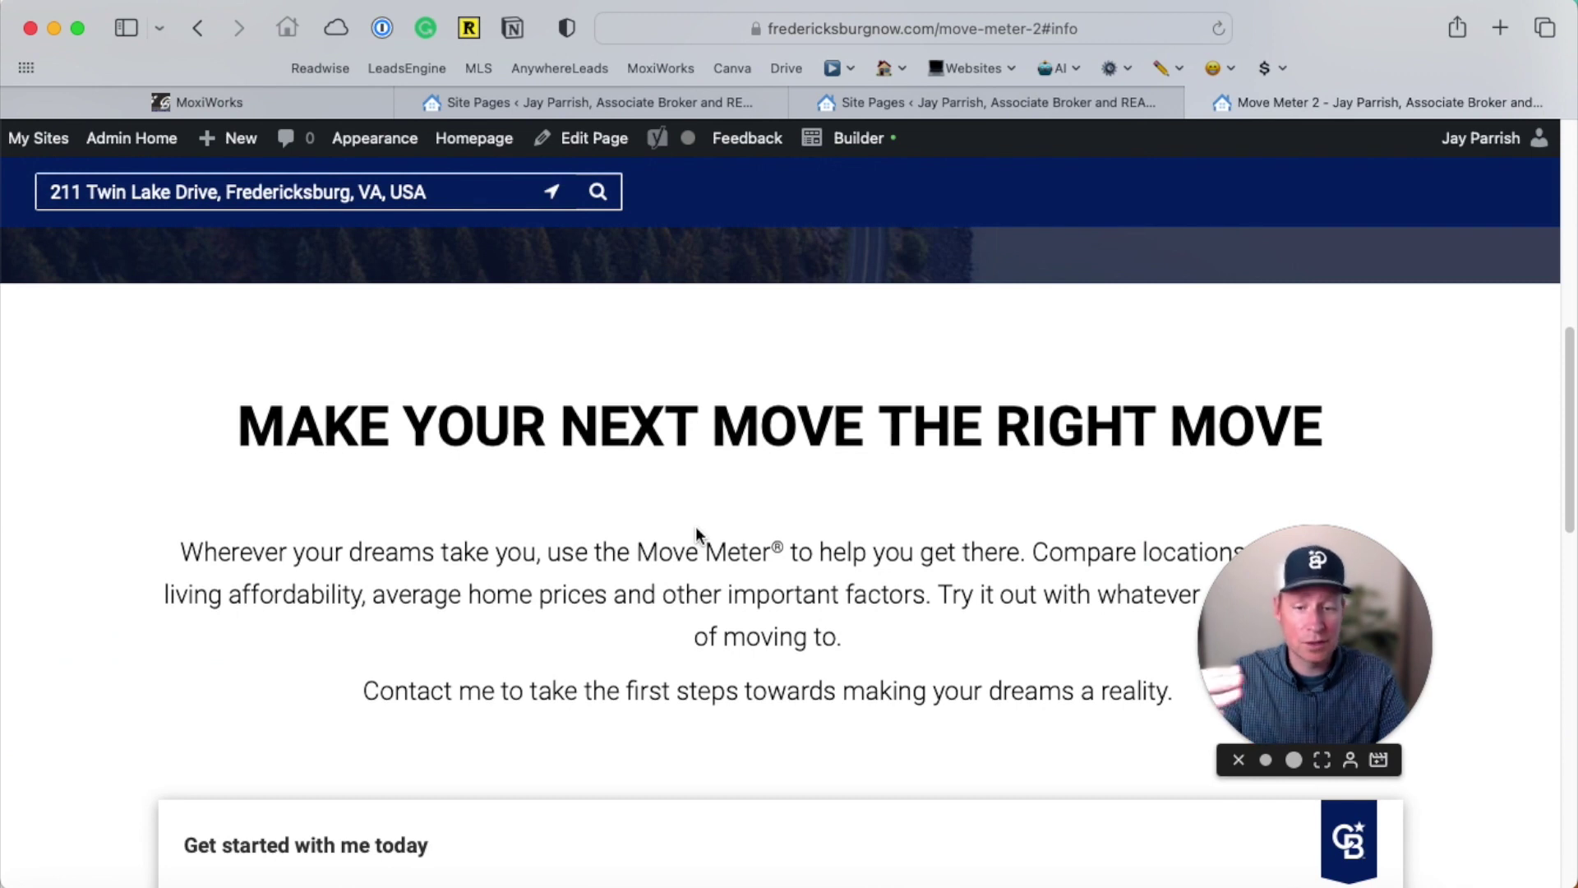